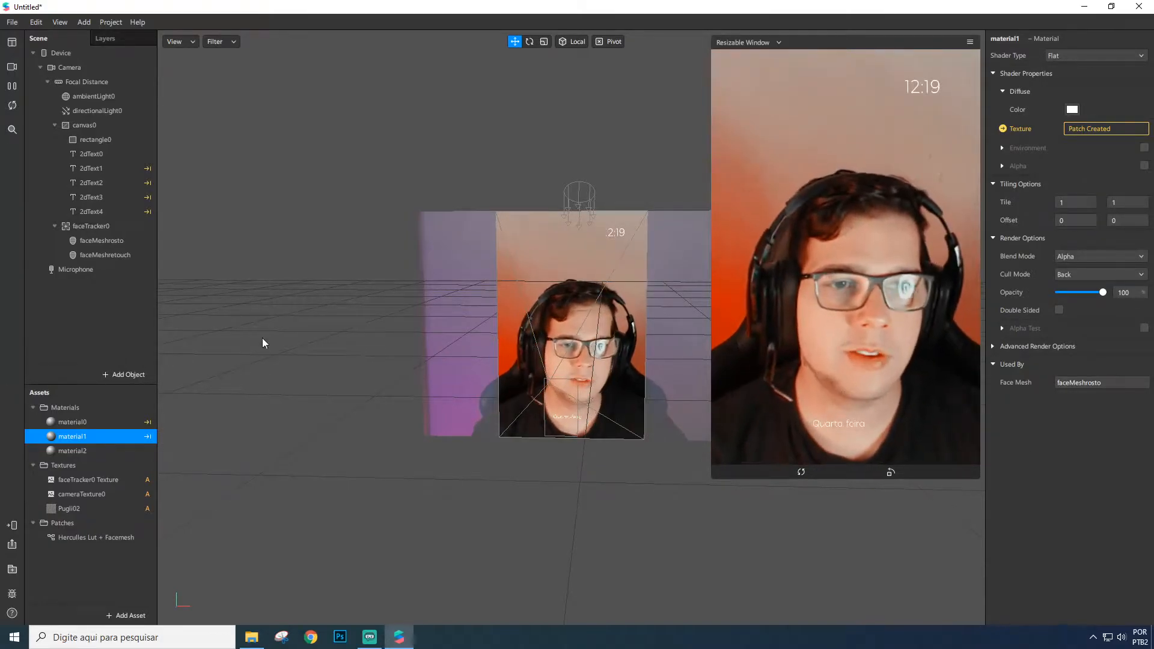
Close the current project without saving and start a new blank project in a maximized window
click(1139, 6)
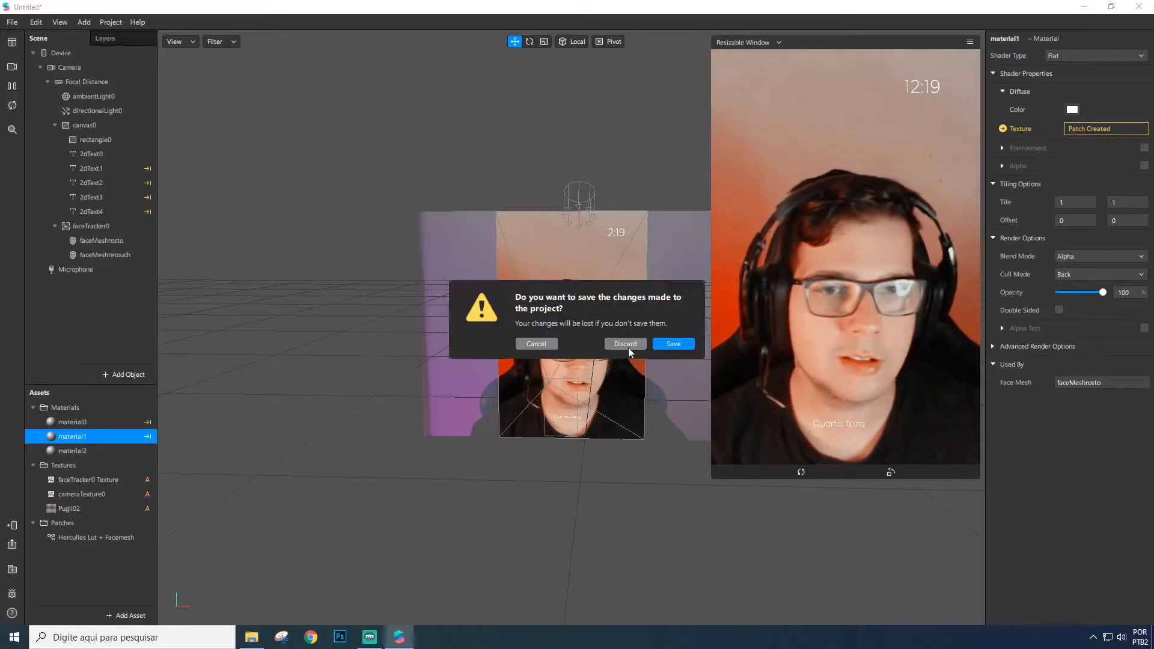
click(626, 344)
click(440, 225)
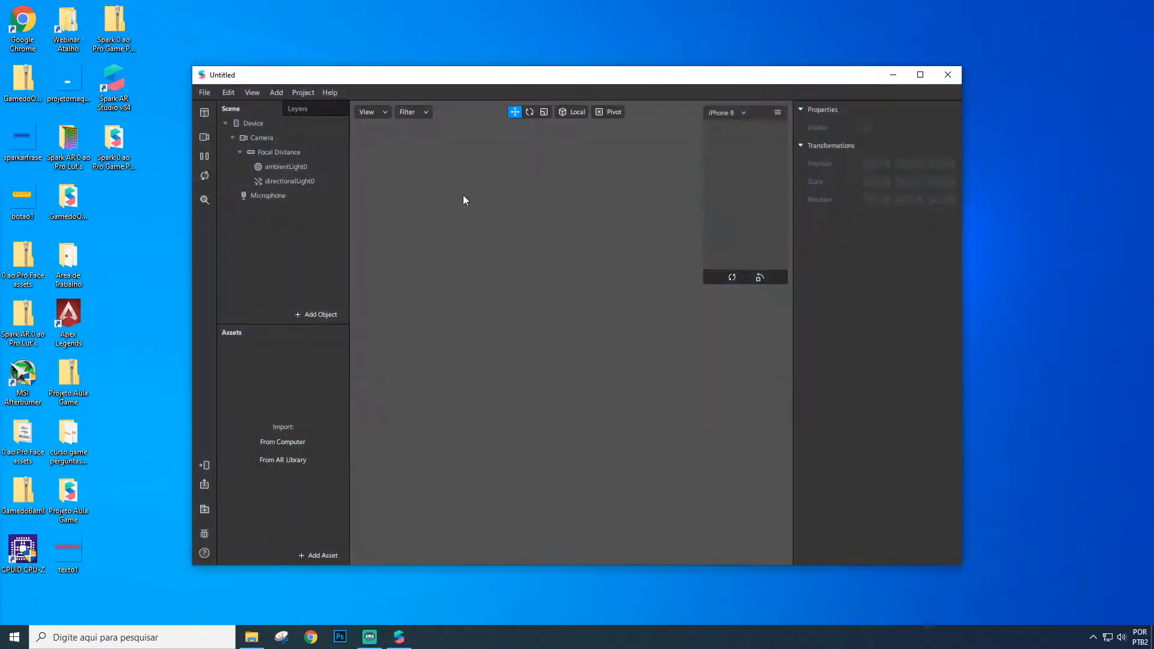
double_click(511, 78)
Use the Pro Stream Webcam as the live camera source and enlarge the simulator preview
click(12, 67)
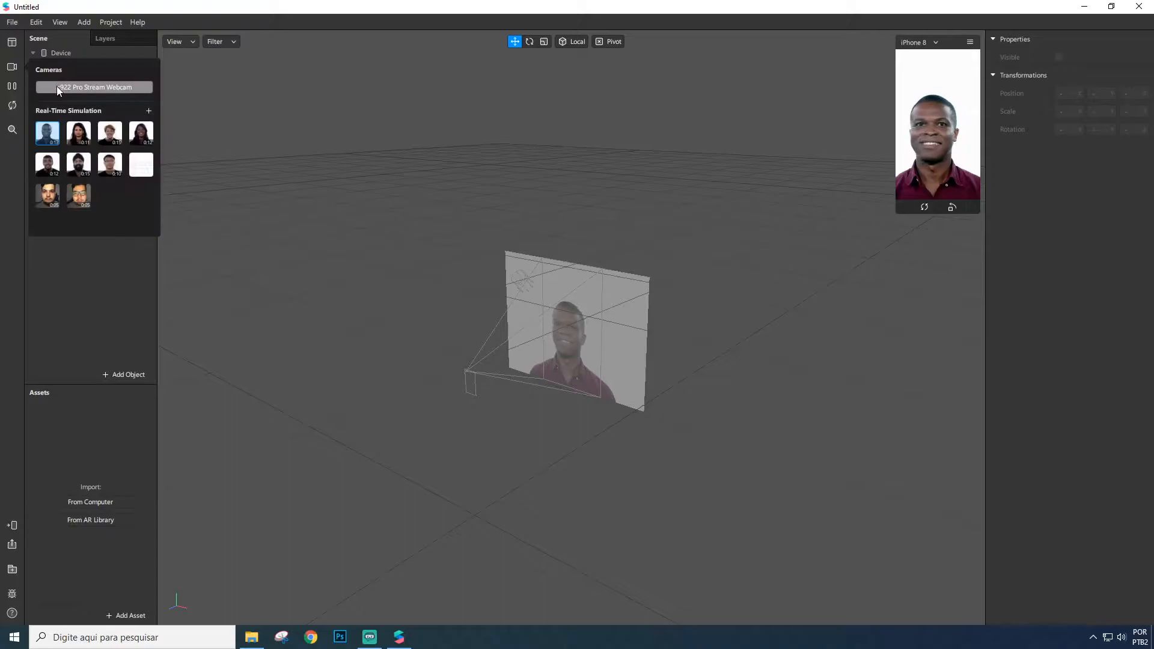
click(66, 88)
drag(897, 186, 799, 340)
Add a rectangle object to the scene
right_click(78, 171)
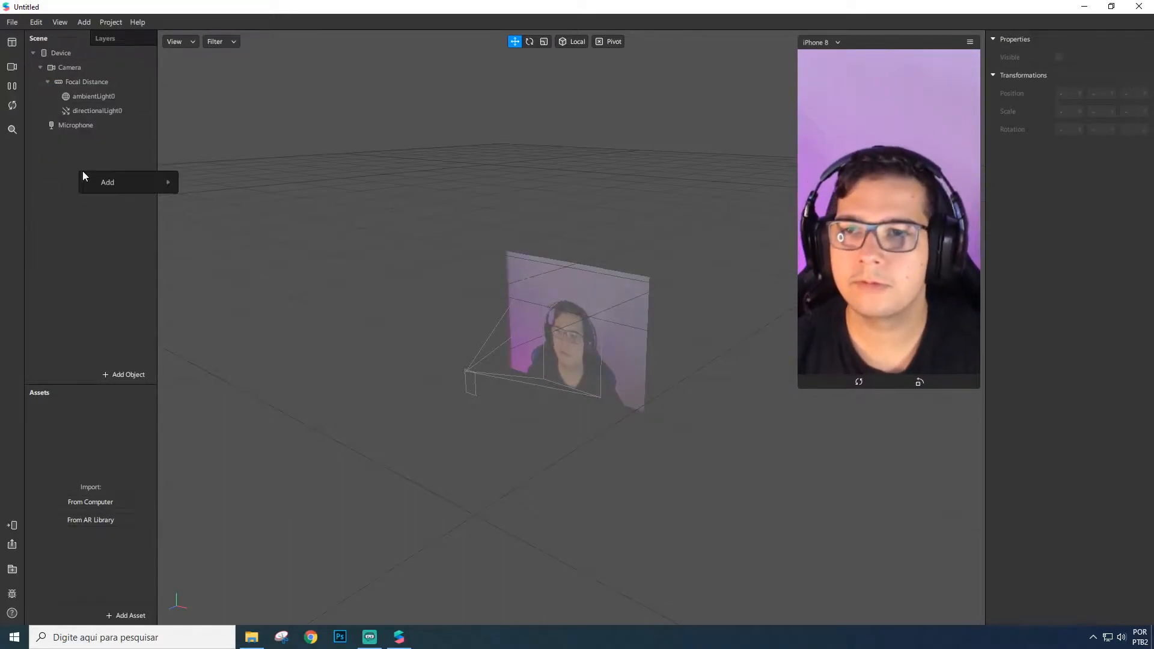
mouse_move(110, 181)
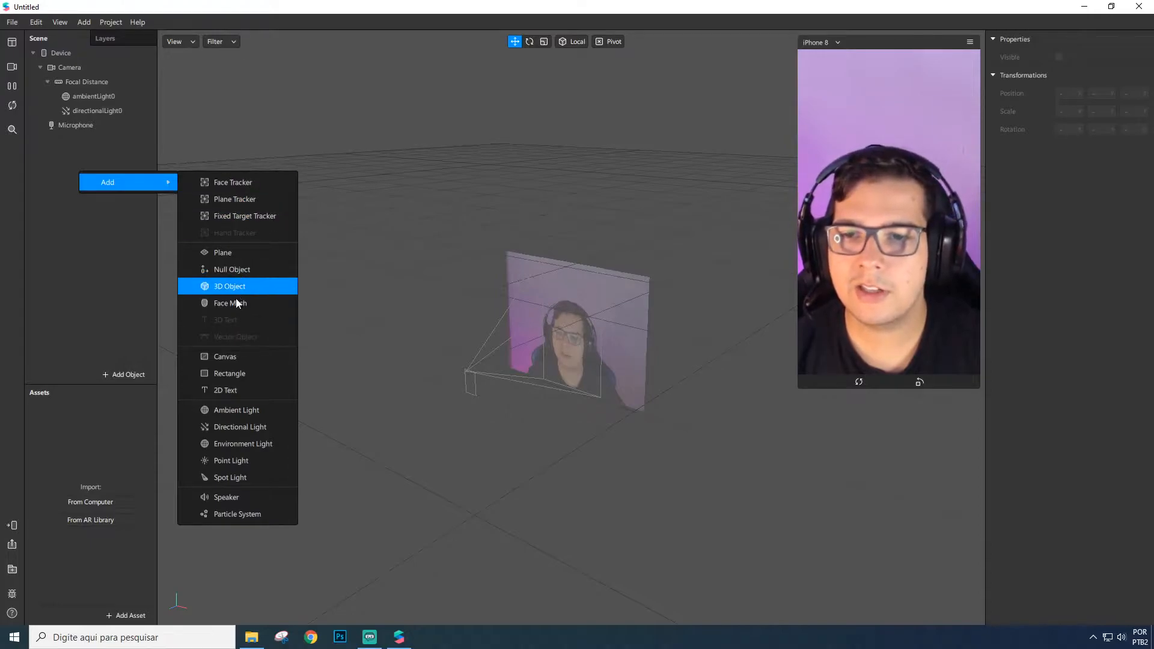
click(236, 372)
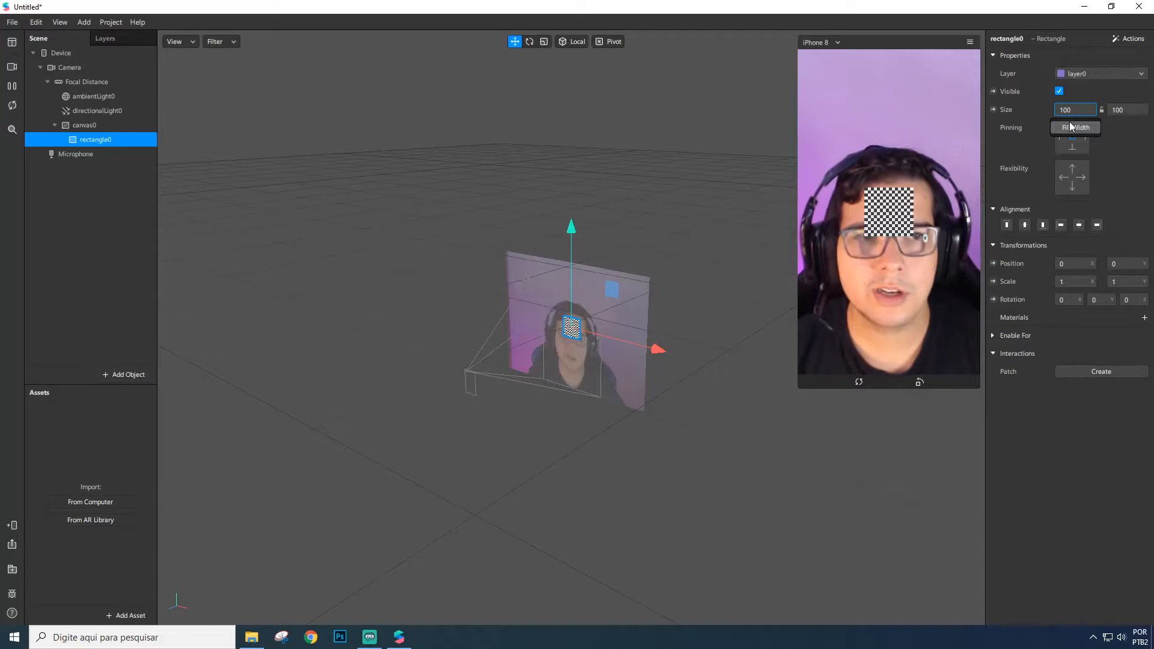
Set the rectangle's size to 375 by 667 so it covers the whole screen
click(92, 127)
click(95, 140)
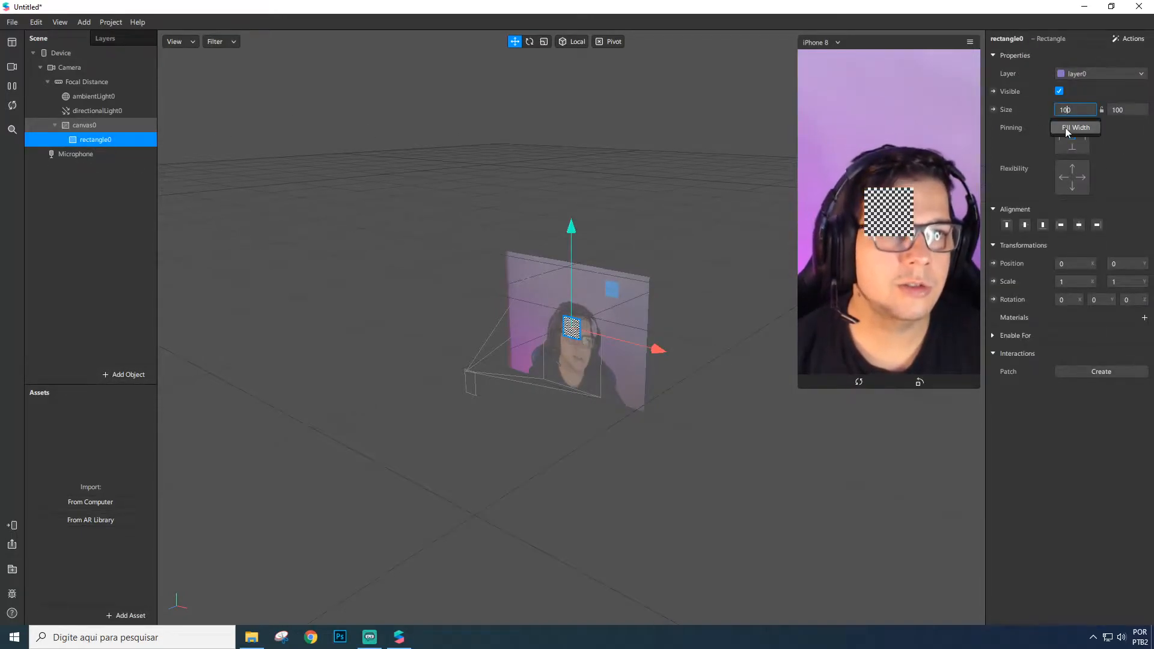
double_click(1066, 110)
text(375)
double_click(1119, 110)
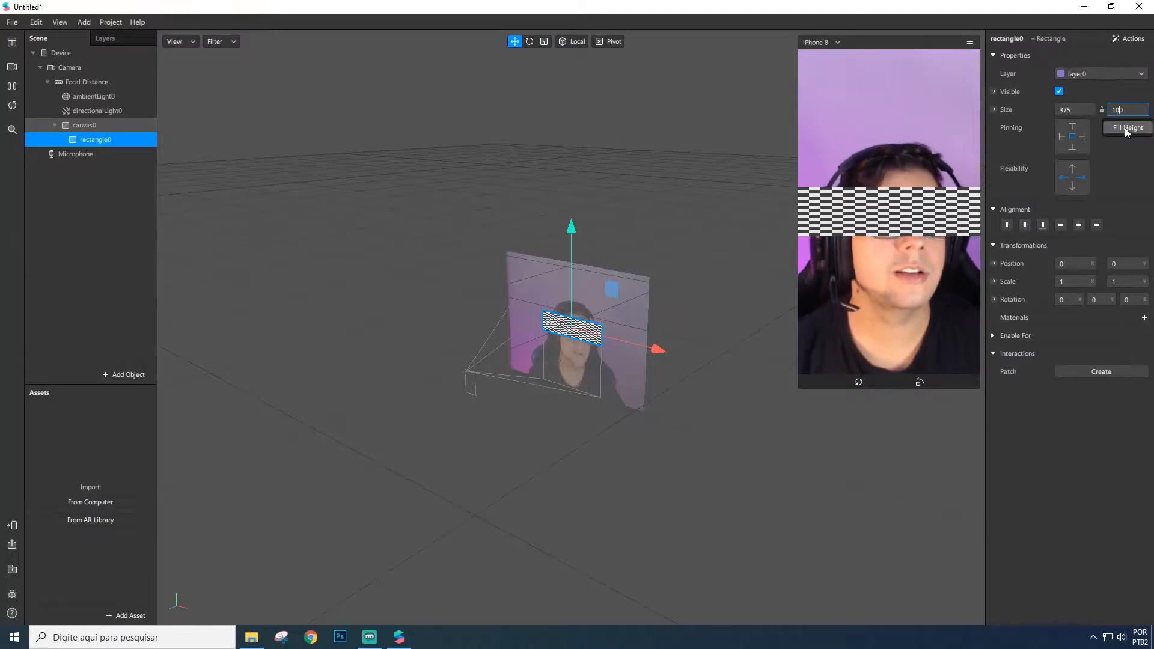
text(667)
key(Return)
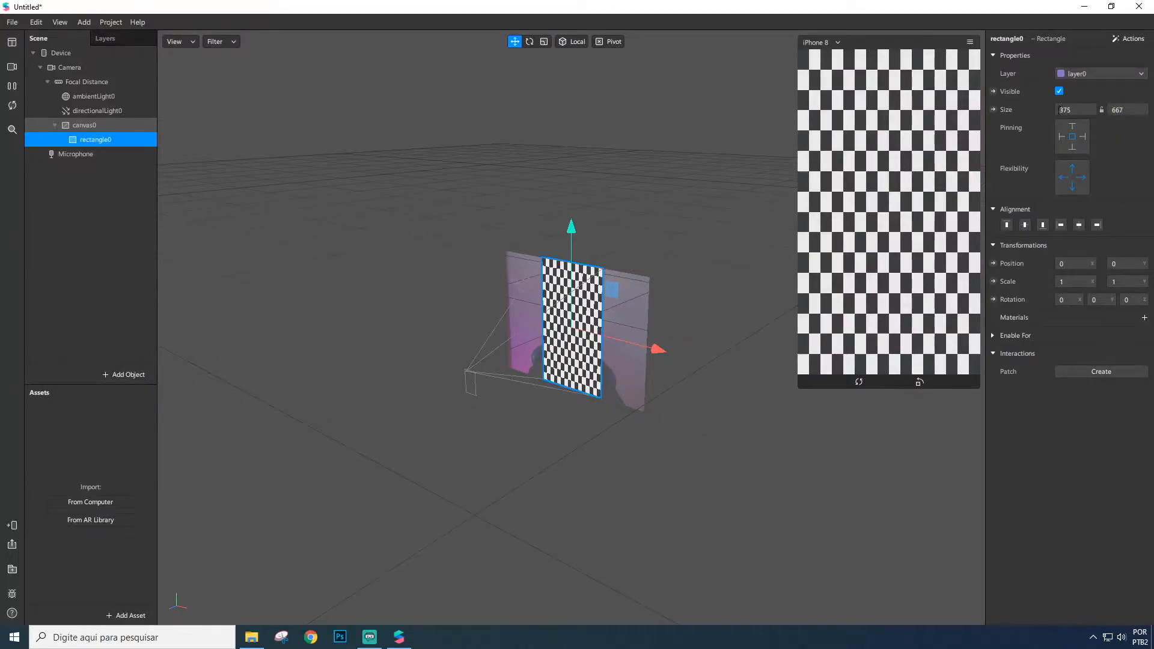
click(1065, 110)
click(1080, 178)
Create a material named materiallut for the rectangle, and rename the rectangle to rectanglelut
click(1144, 318)
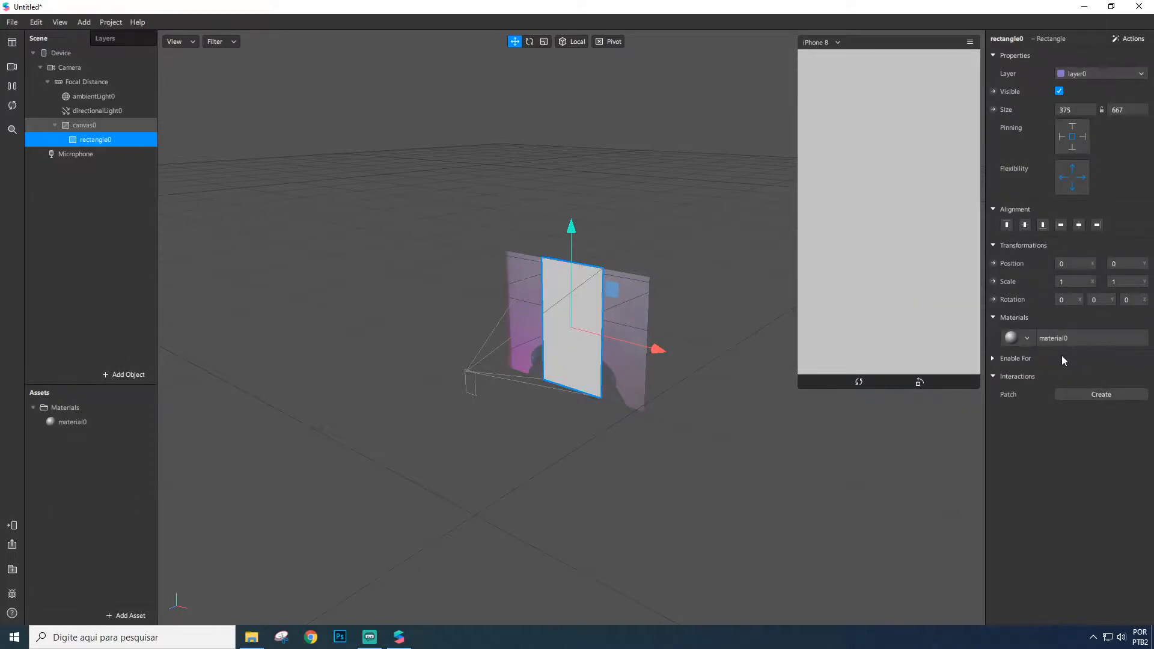
double_click(113, 422)
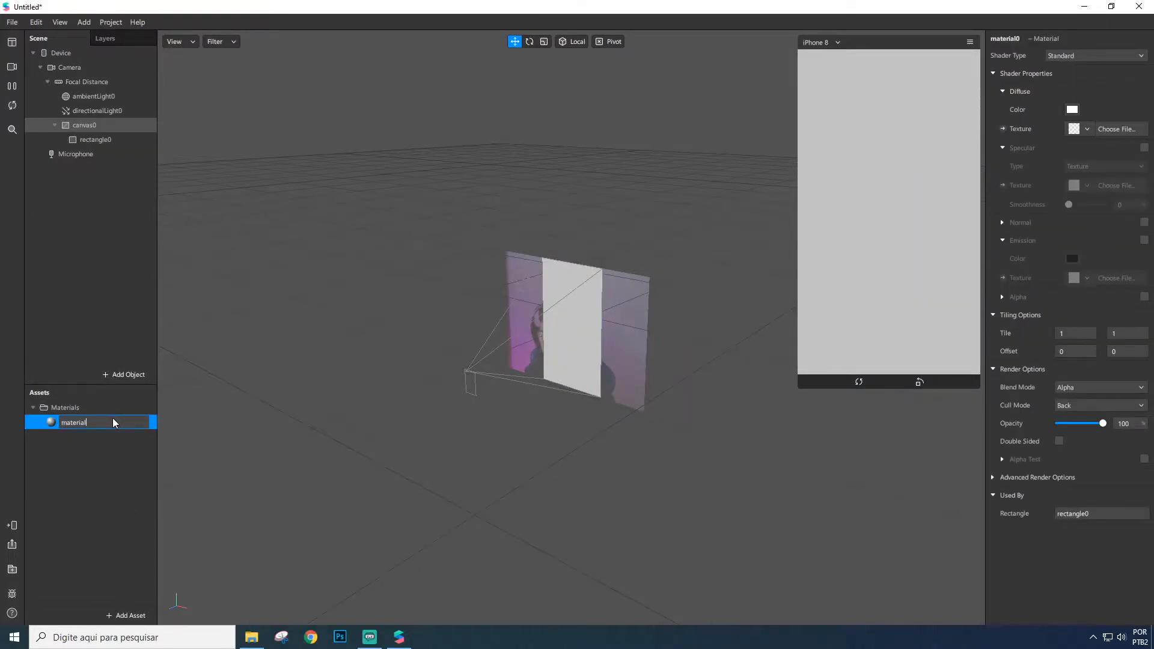
text(lut)
double_click(97, 139)
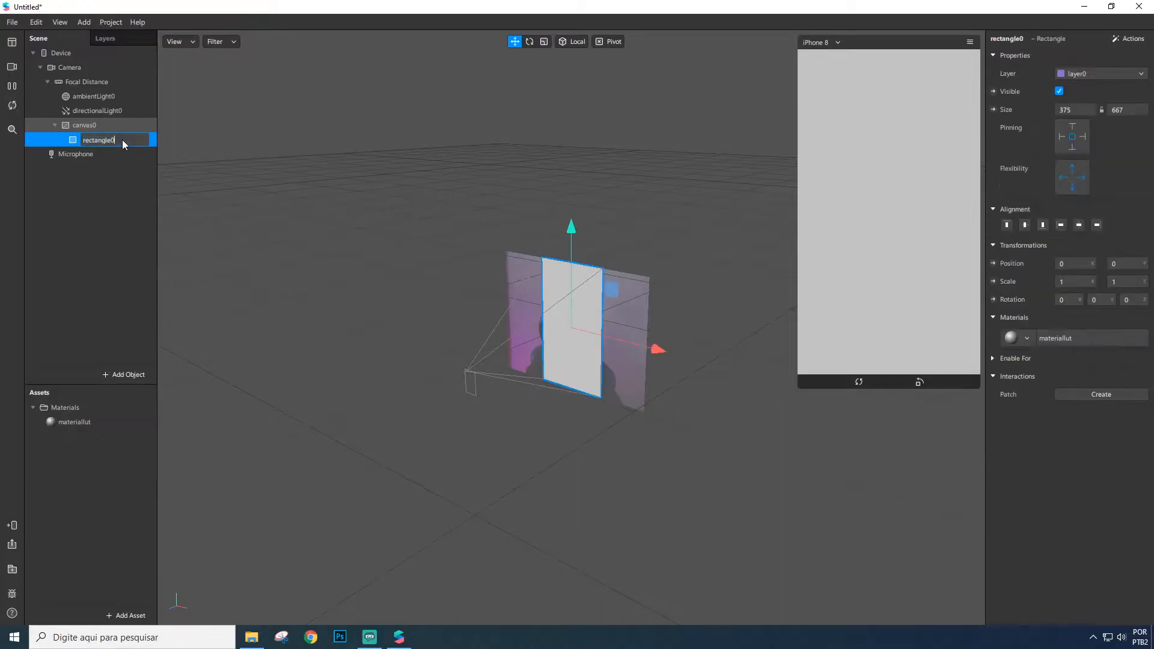
text(lut)
key(Return)
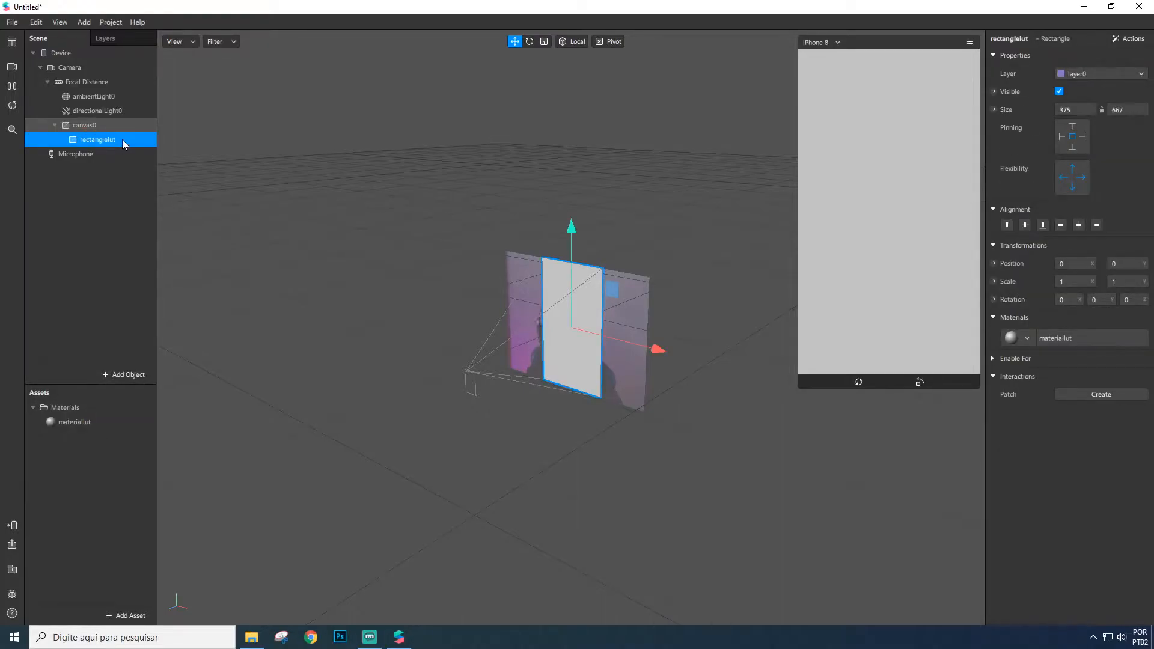
Set materiallut's shader type to Flat and create a patch for its diffuse texture, enlarging the Patch Editor
click(88, 425)
click(1095, 56)
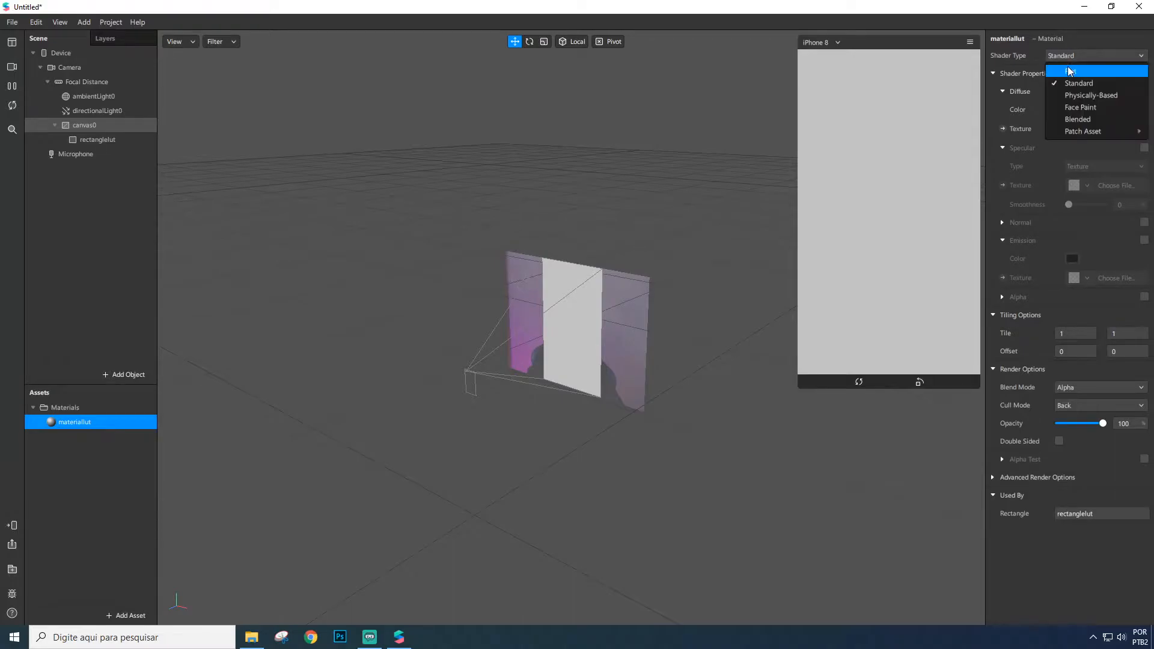
click(1058, 136)
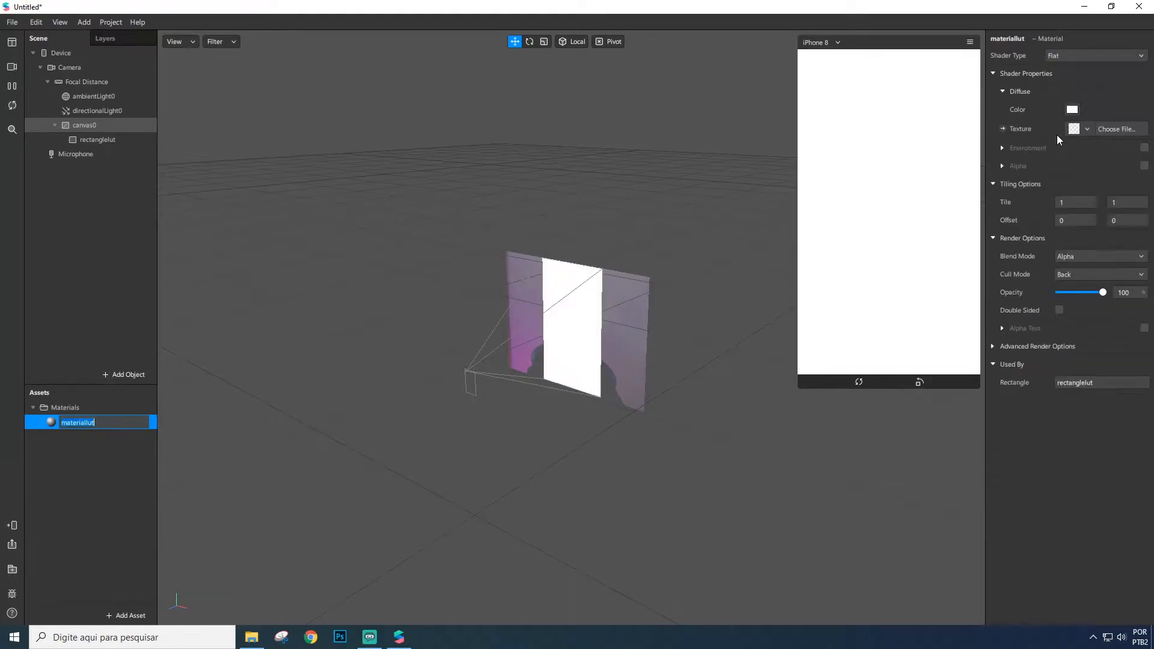
click(1003, 128)
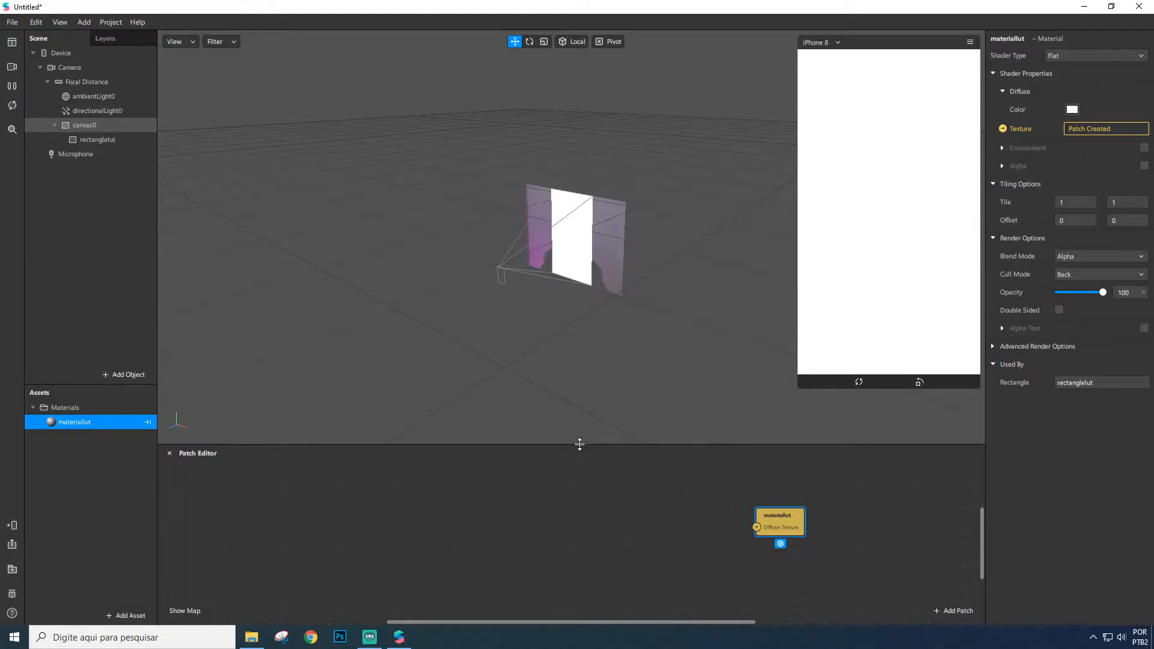
drag(580, 444, 580, 338)
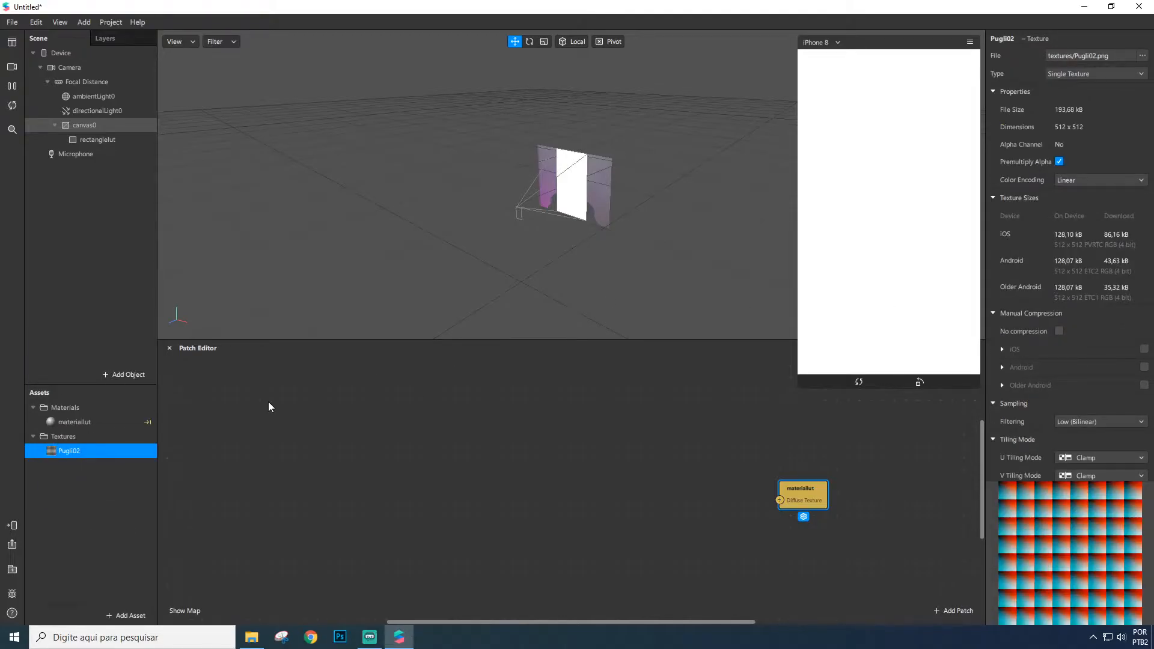
Turn on No compression for the Pugli02 texture and set its filtering to None
click(1059, 331)
scroll(1079, 336, down, 2)
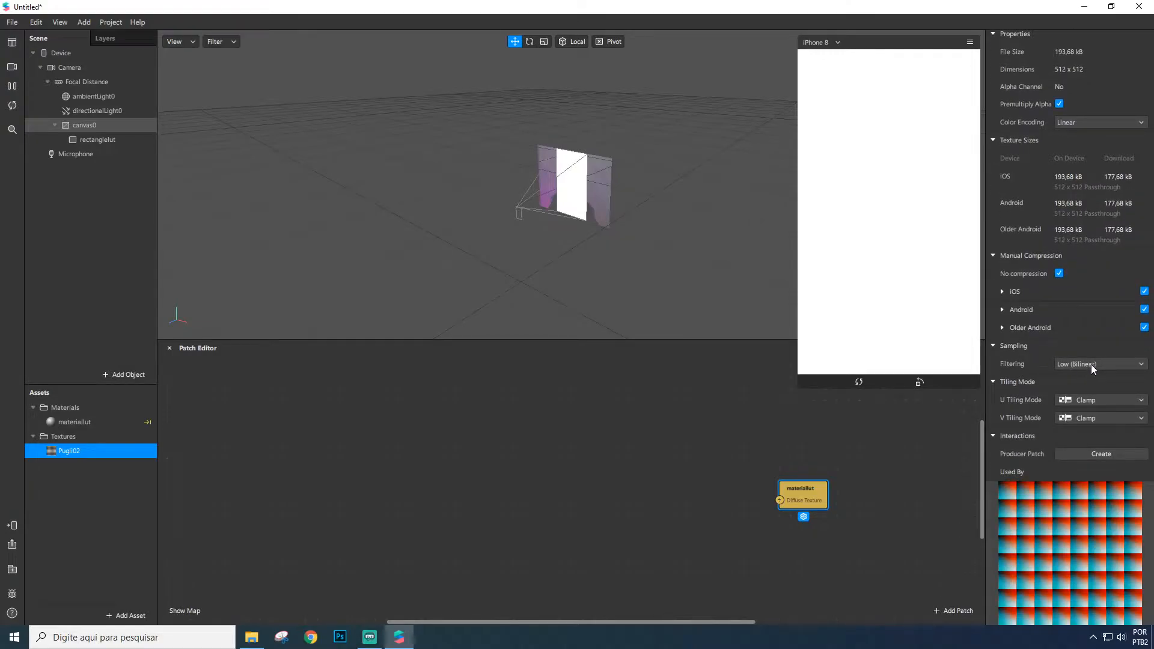
click(1091, 364)
click(1063, 375)
Bring the Herculles Lut + Facemesh patch file in from File Explorer and place it in the Patch Editor
click(251, 637)
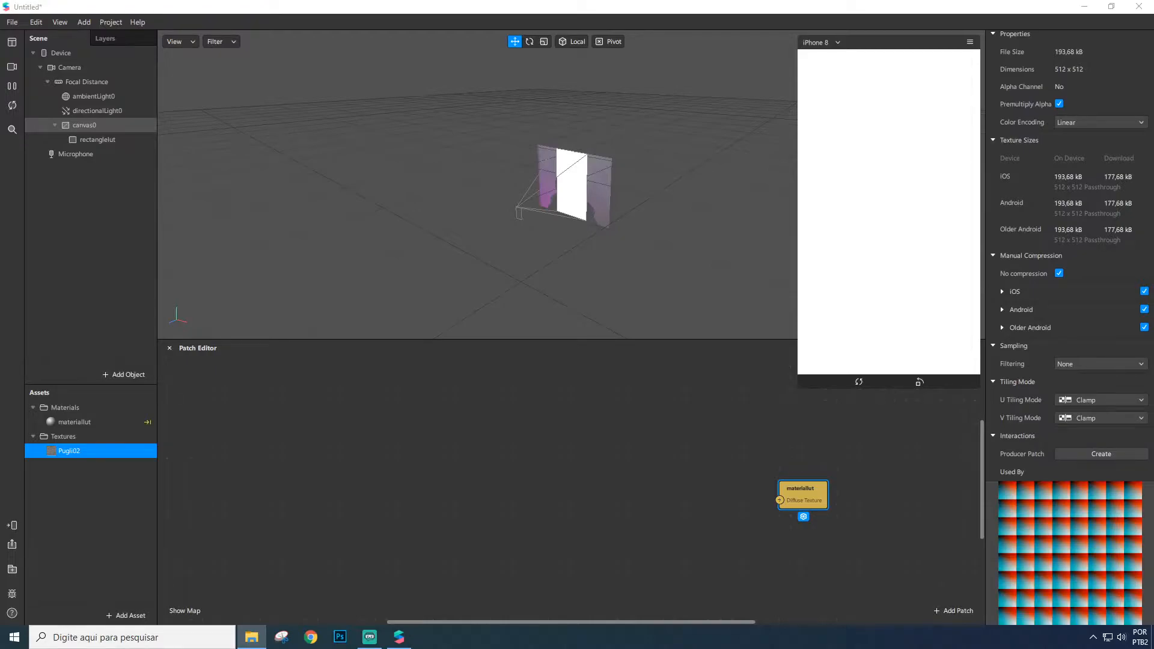
drag(234, 368, 580, 454)
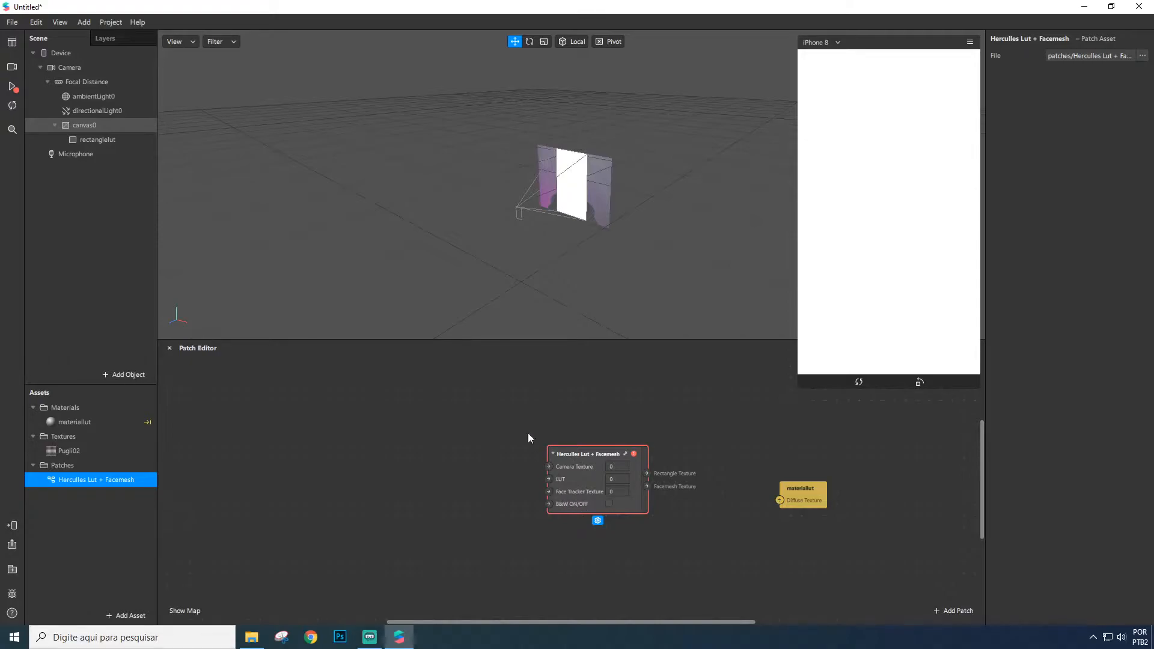
Extract the camera's texture and connect its RGBA output to the Herculles patch's Camera Texture input
click(71, 68)
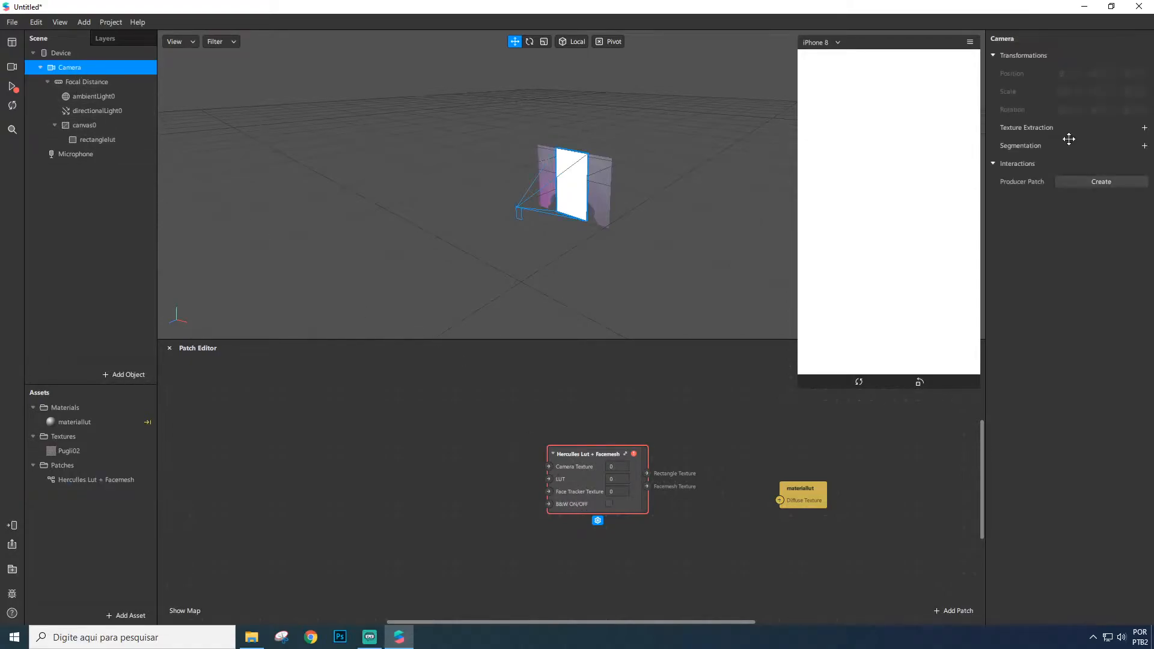
click(1144, 128)
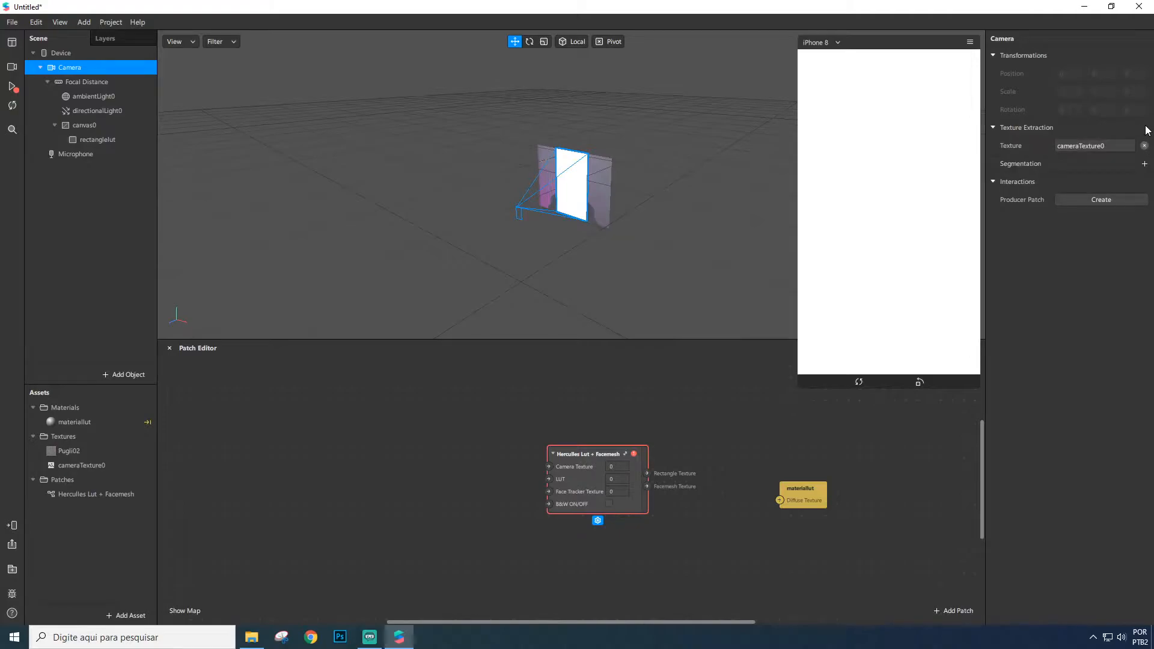
drag(81, 465, 549, 467)
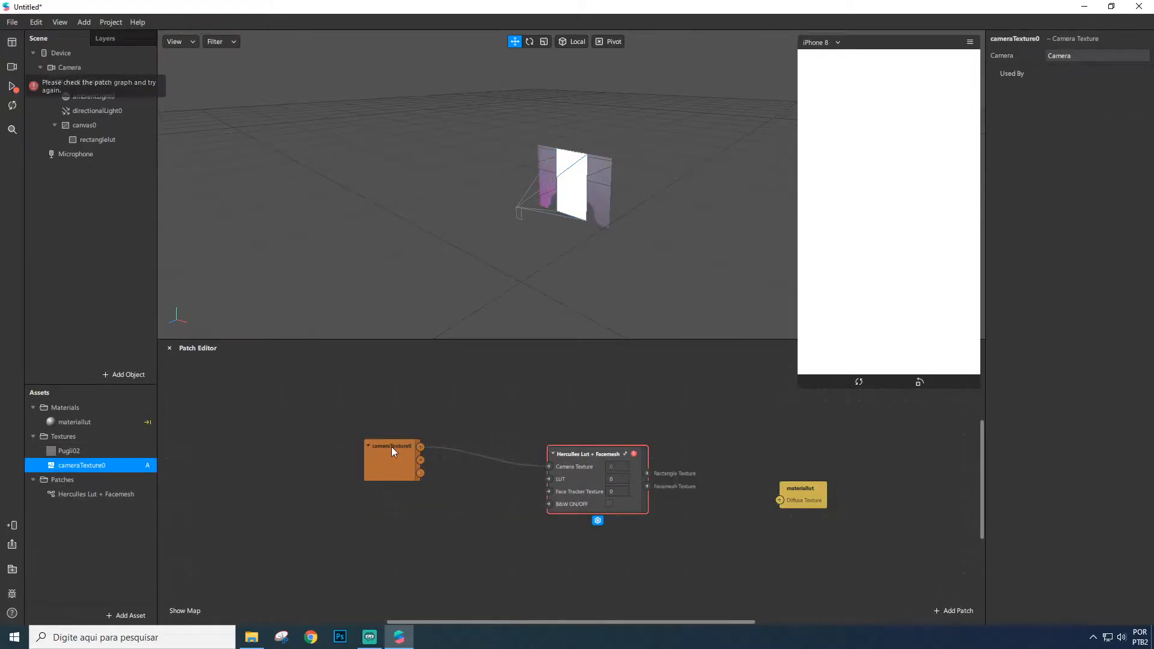
drag(423, 465, 434, 448)
Add a face mesh with its face tracker to the scene
right_click(96, 207)
mouse_move(152, 212)
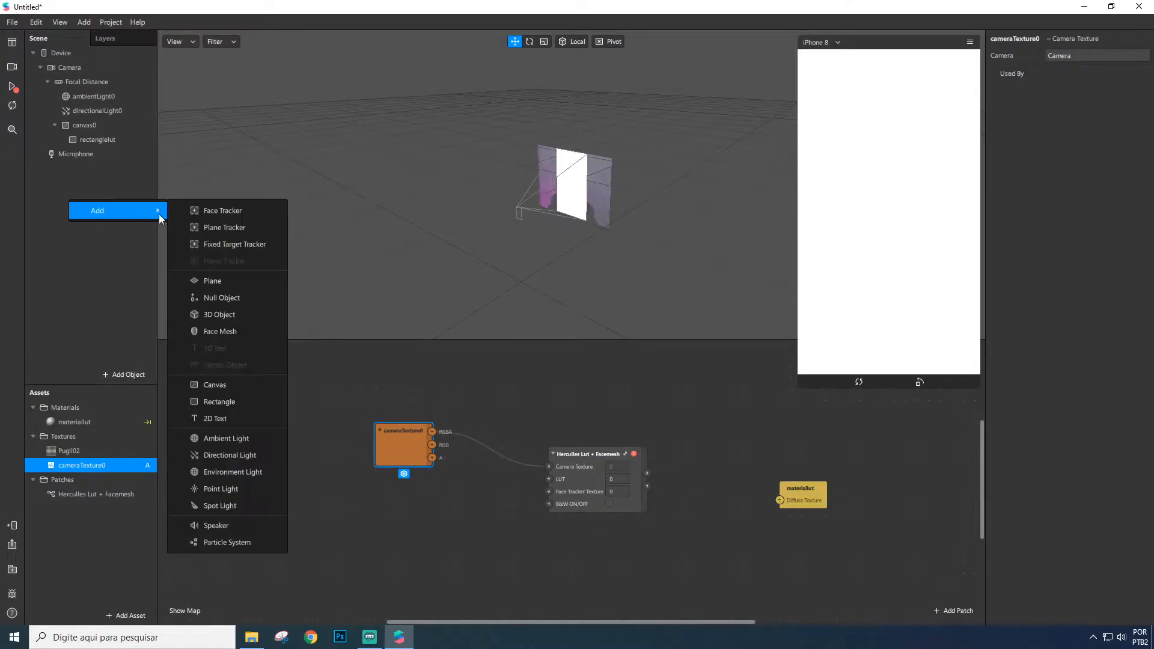
click(233, 331)
Extract the face tracker's texture and connect its RGBA output to the Herculles patch's Face Tracker Texture input
click(97, 154)
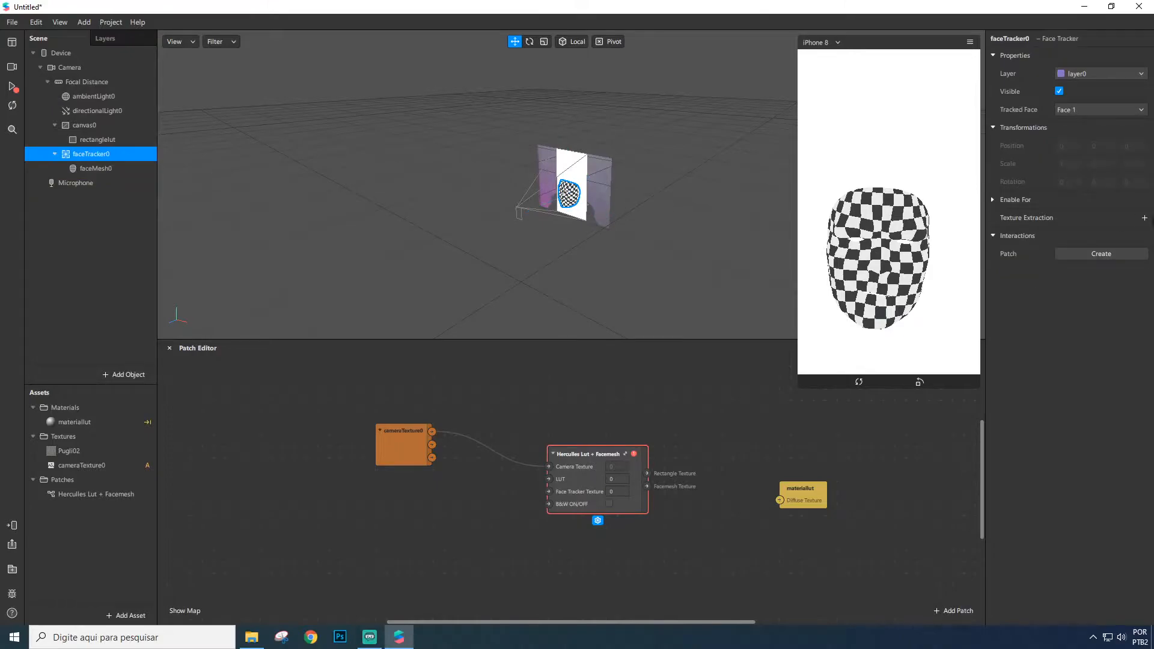
click(1144, 219)
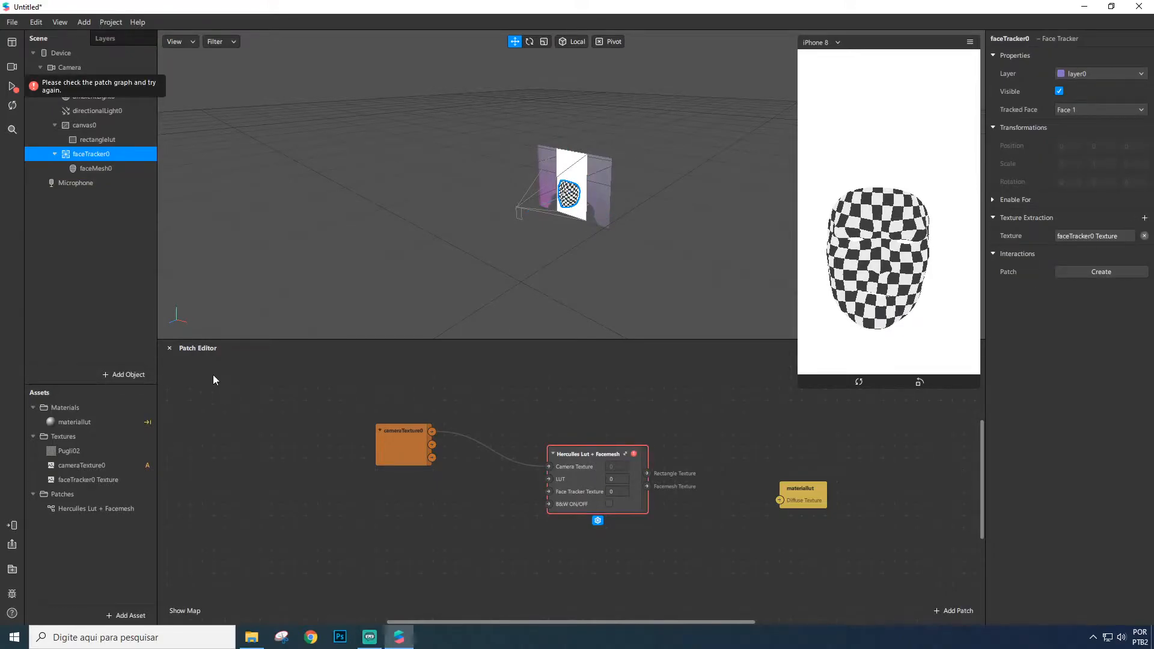
drag(71, 480, 548, 491)
drag(428, 525, 402, 502)
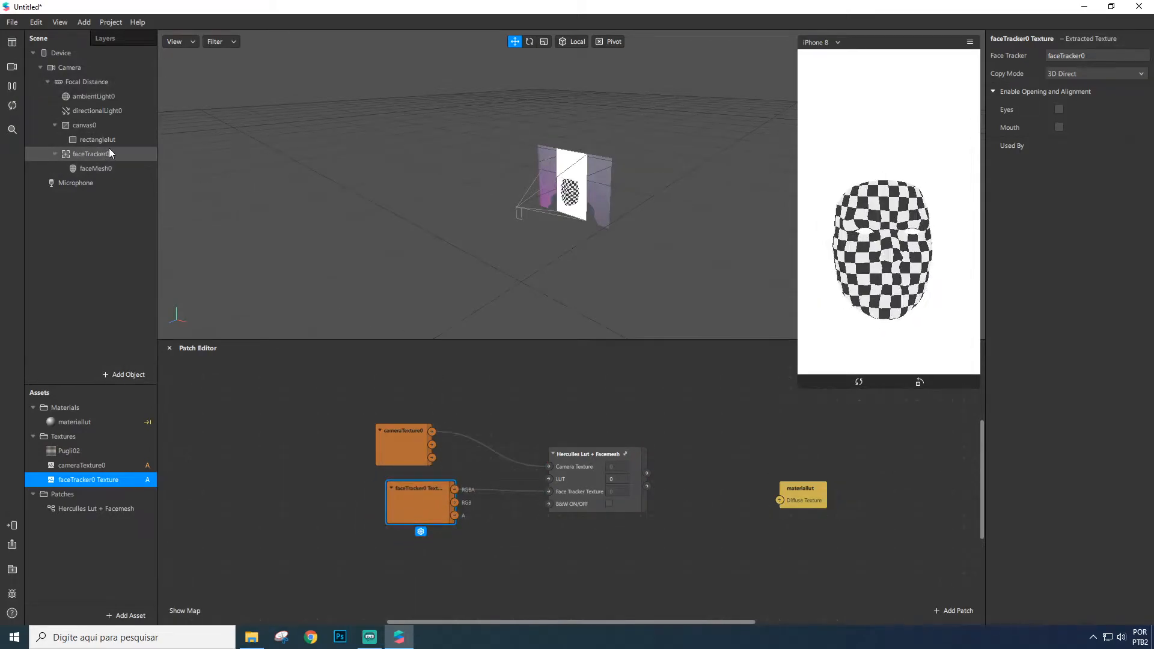
Disable the Eyes and Mouth options of the face mesh
click(89, 169)
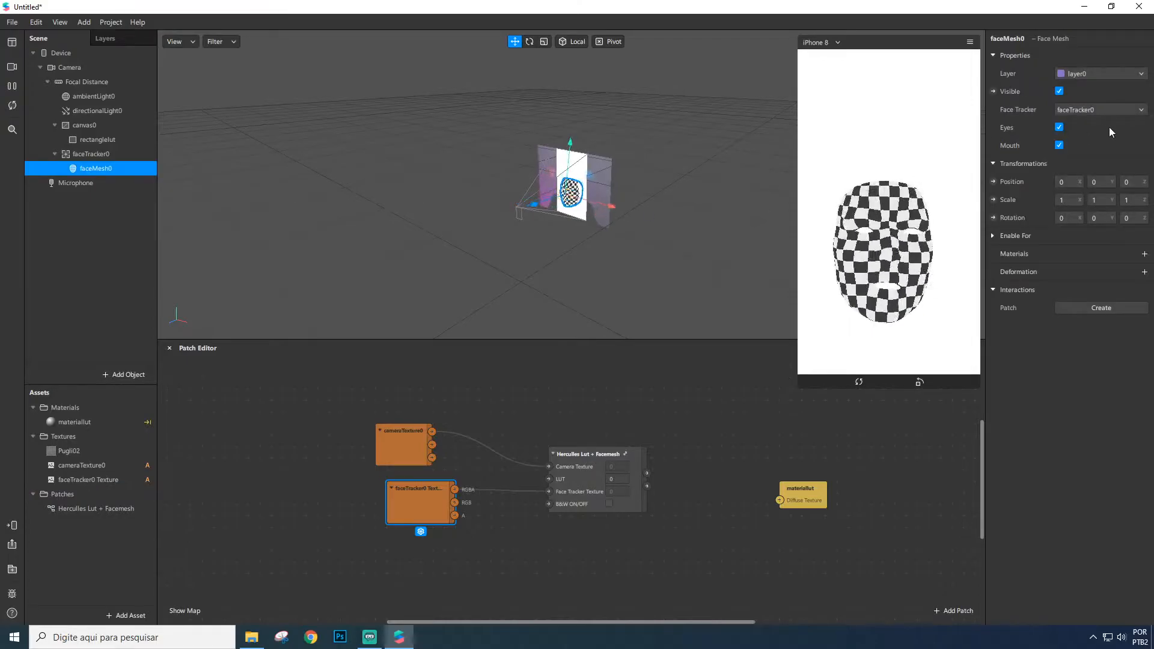
click(1059, 127)
click(1059, 145)
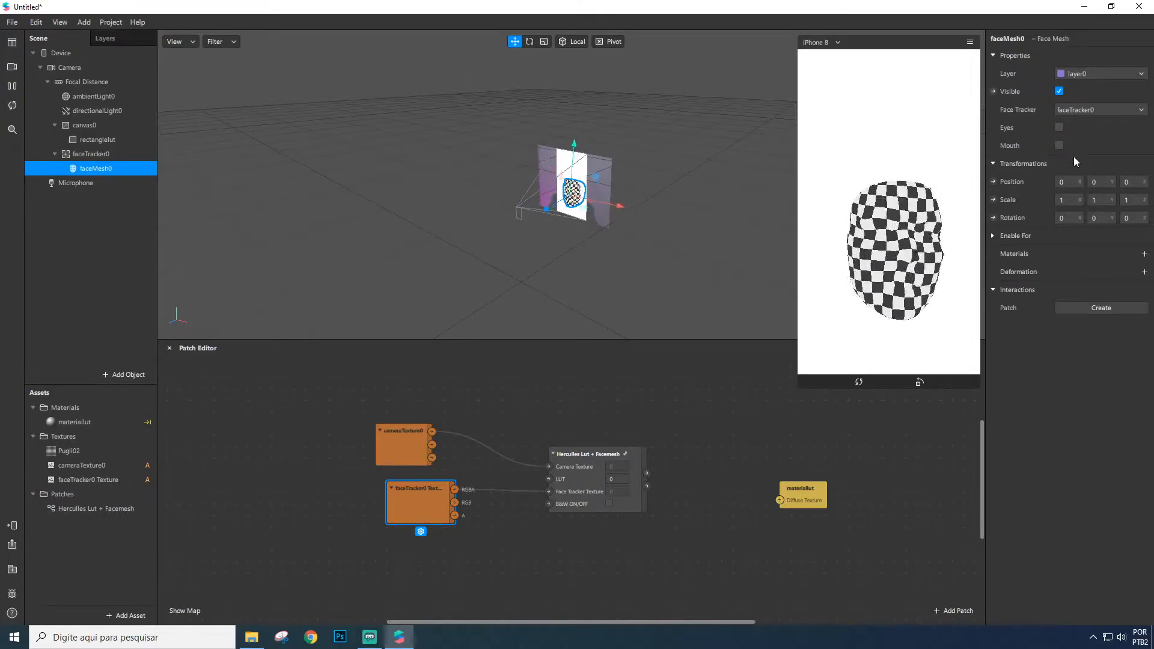
Create a new material for the face mesh and name it materialrosto
click(1144, 254)
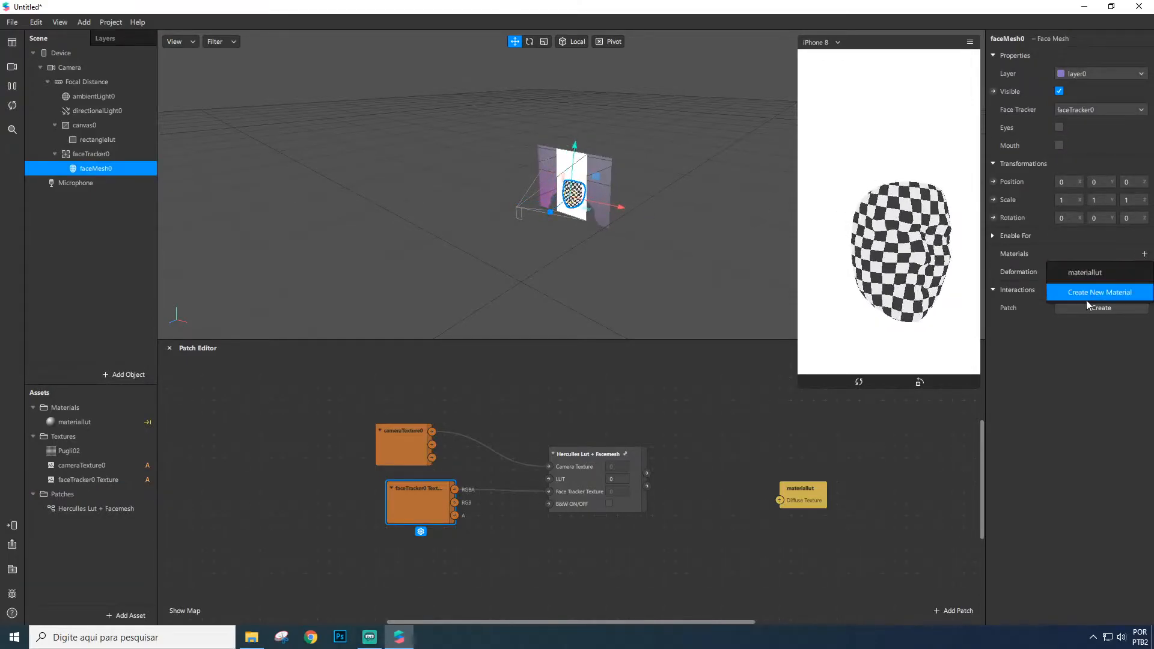
click(1088, 293)
double_click(98, 437)
text(materialrosto)
key(Return)
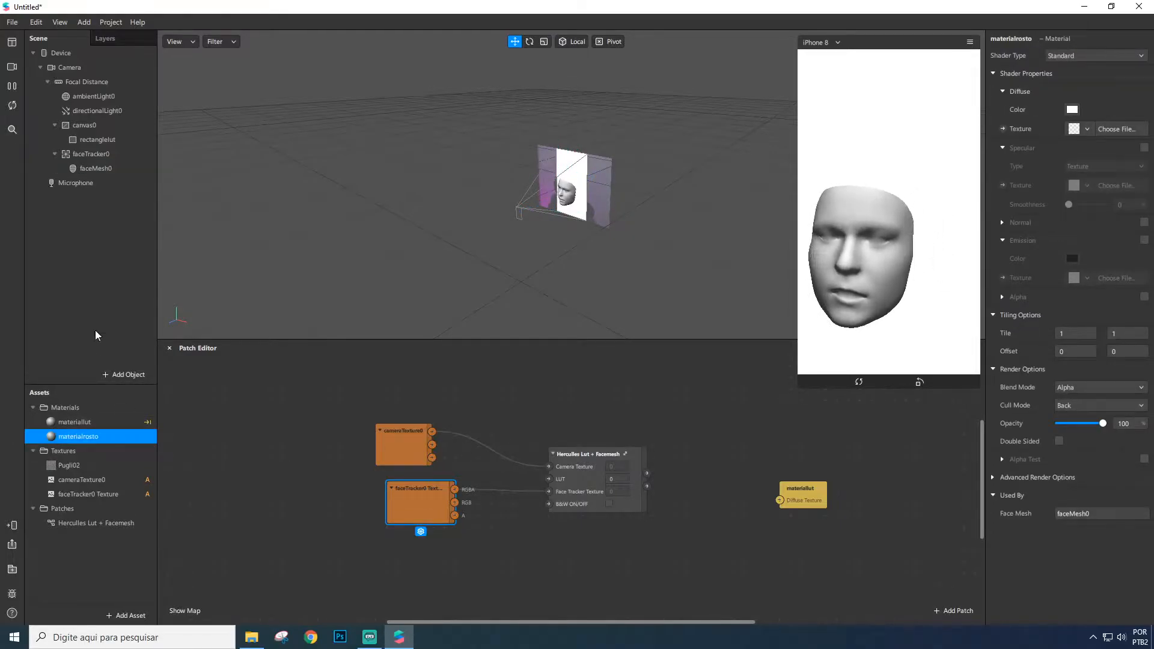
Rename the face mesh to faceMeshrosto
double_click(114, 168)
text(r)
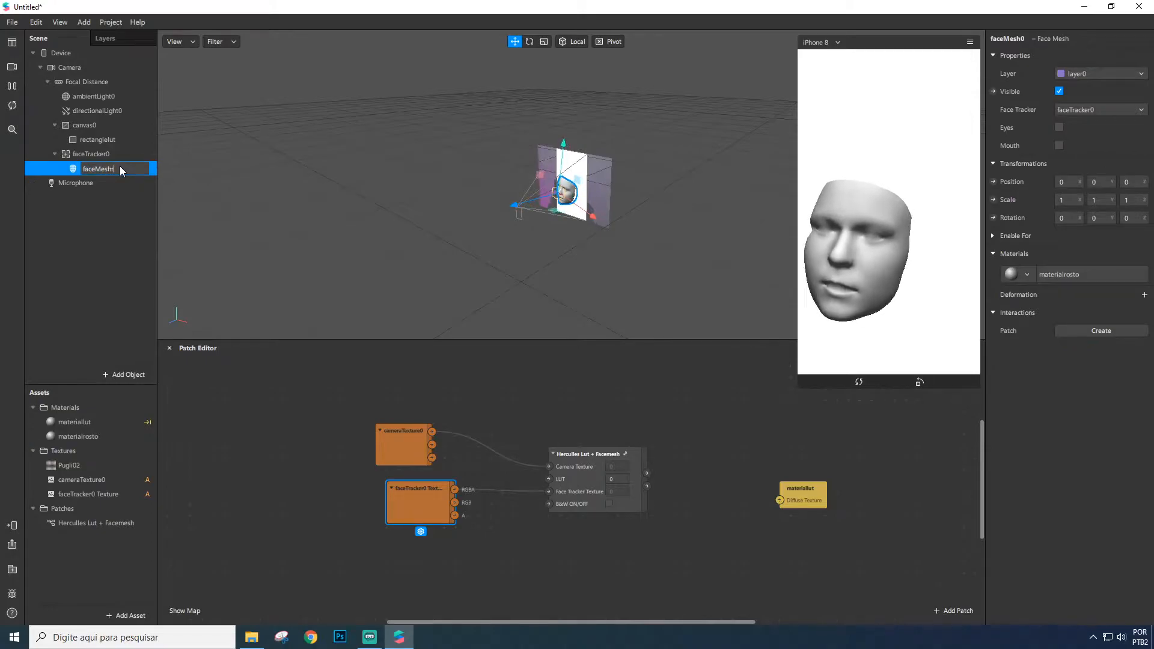
text(osto)
key(Return)
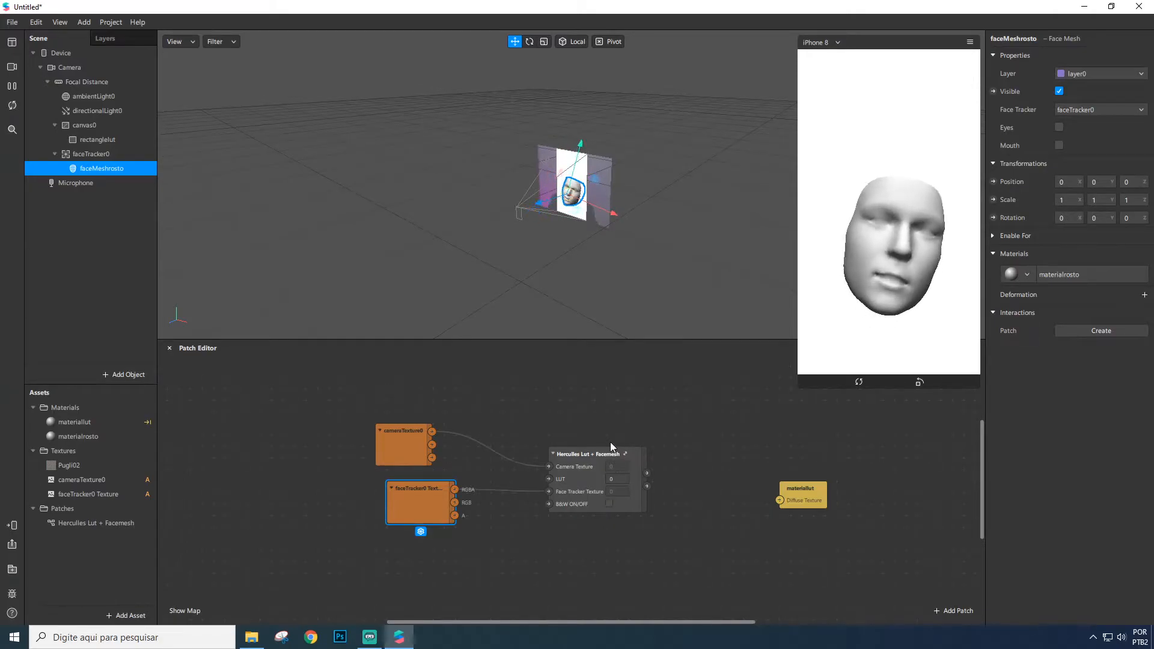
Arrange the Herculles and materiallut patches so the material patch sits beside the Herculles outputs
drag(811, 494, 762, 424)
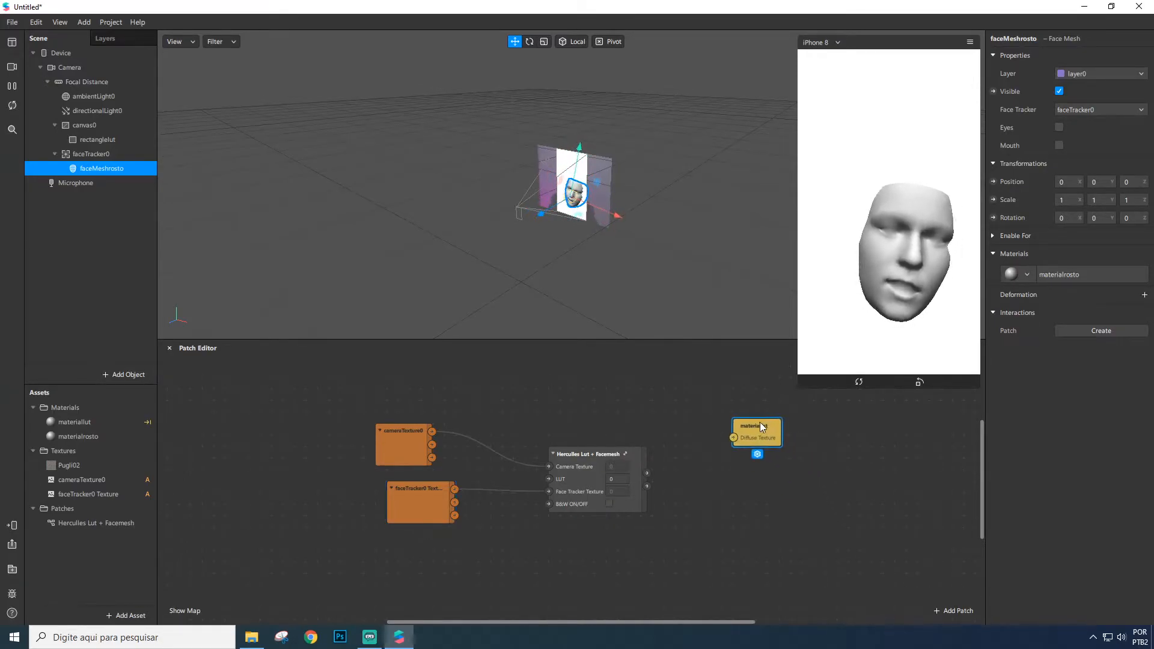
drag(585, 447, 586, 425)
drag(741, 441, 730, 453)
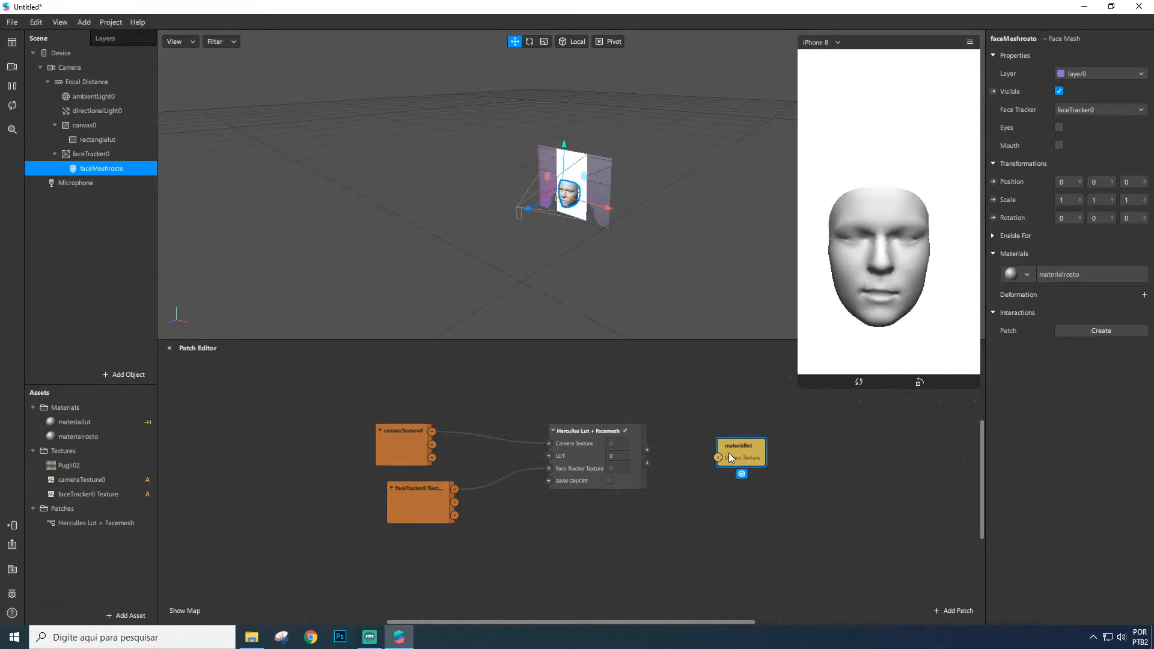
Set materialrosto's shader type to Flat, create a patch for its diffuse texture and place it below the materiallut patch
drag(597, 431, 592, 450)
drag(754, 444, 735, 439)
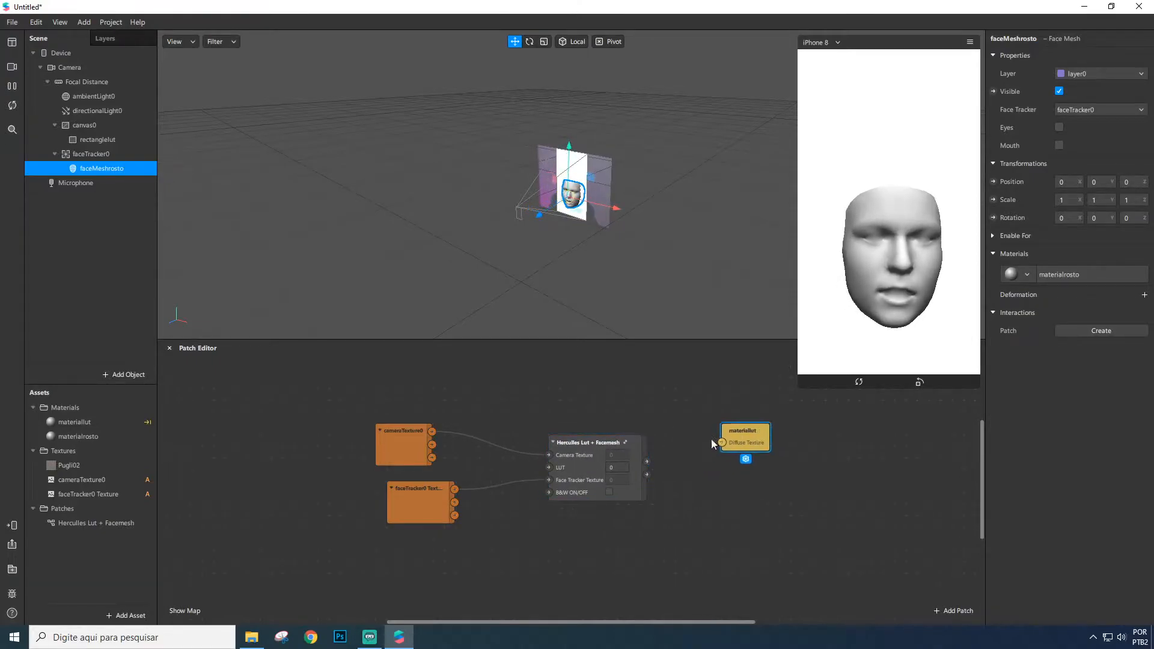
click(93, 437)
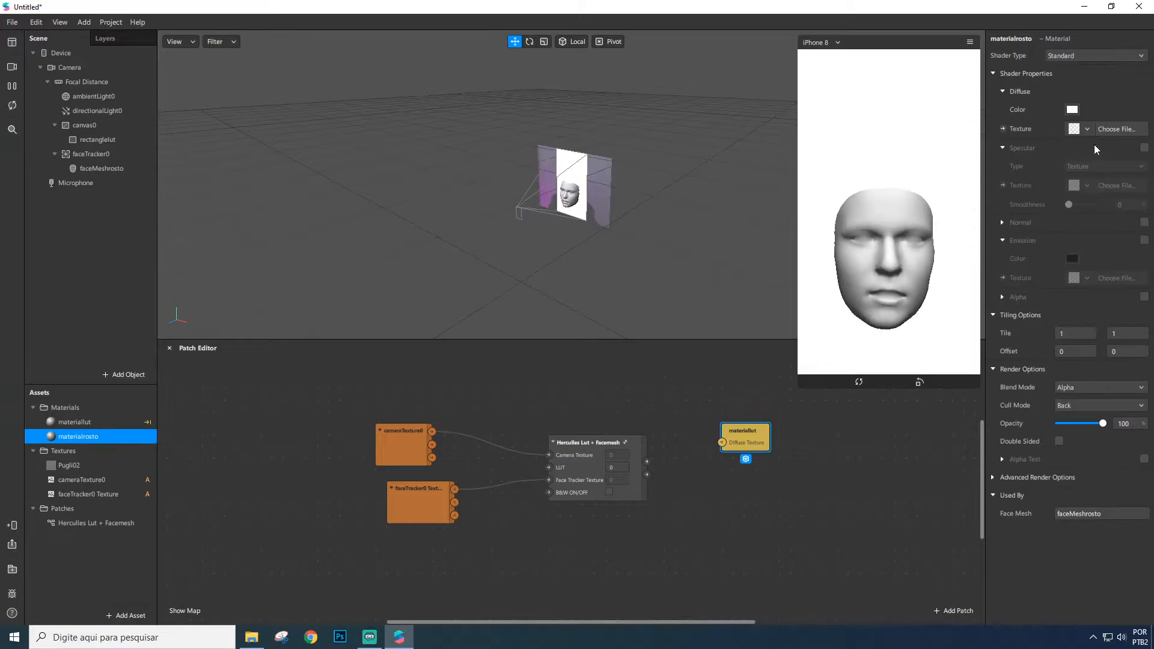
click(1067, 56)
click(1064, 118)
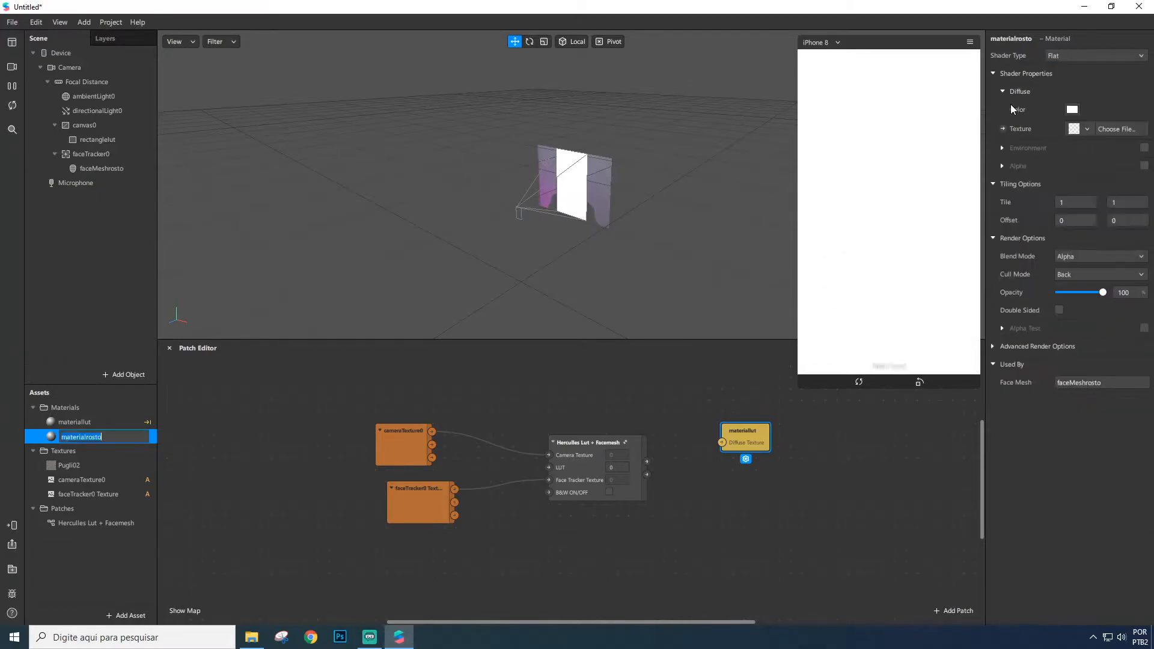
click(1002, 128)
drag(604, 510, 741, 498)
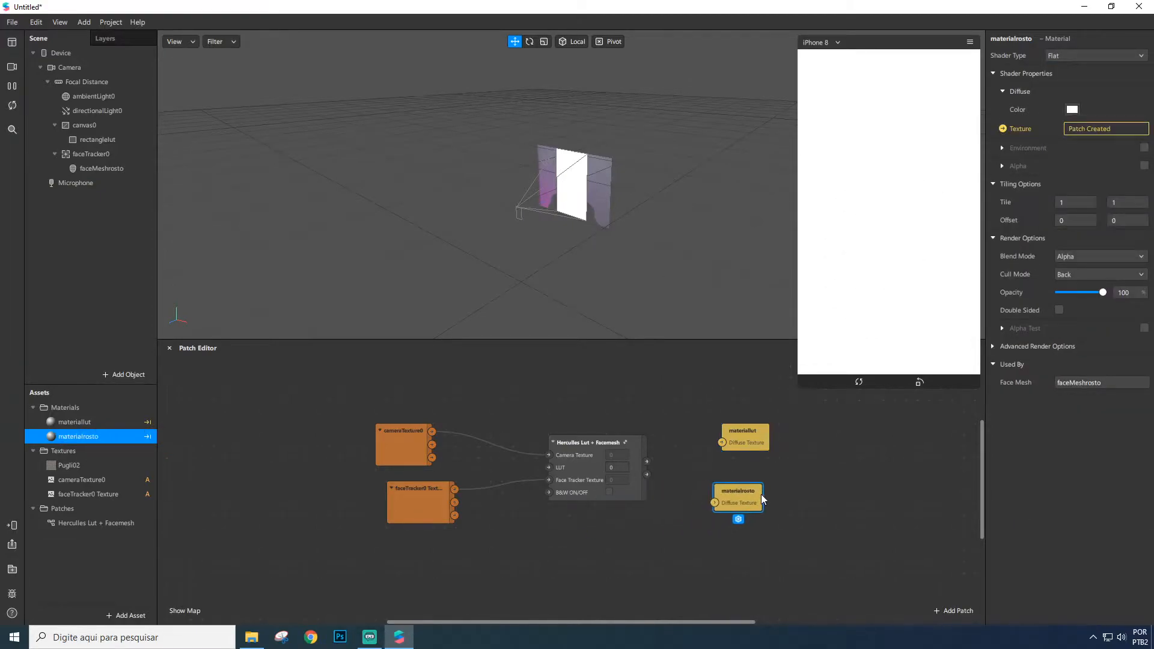
Connect the Herculles patch's first output to materiallut and its second output to materialrosto, and close the console
drag(647, 475, 710, 500)
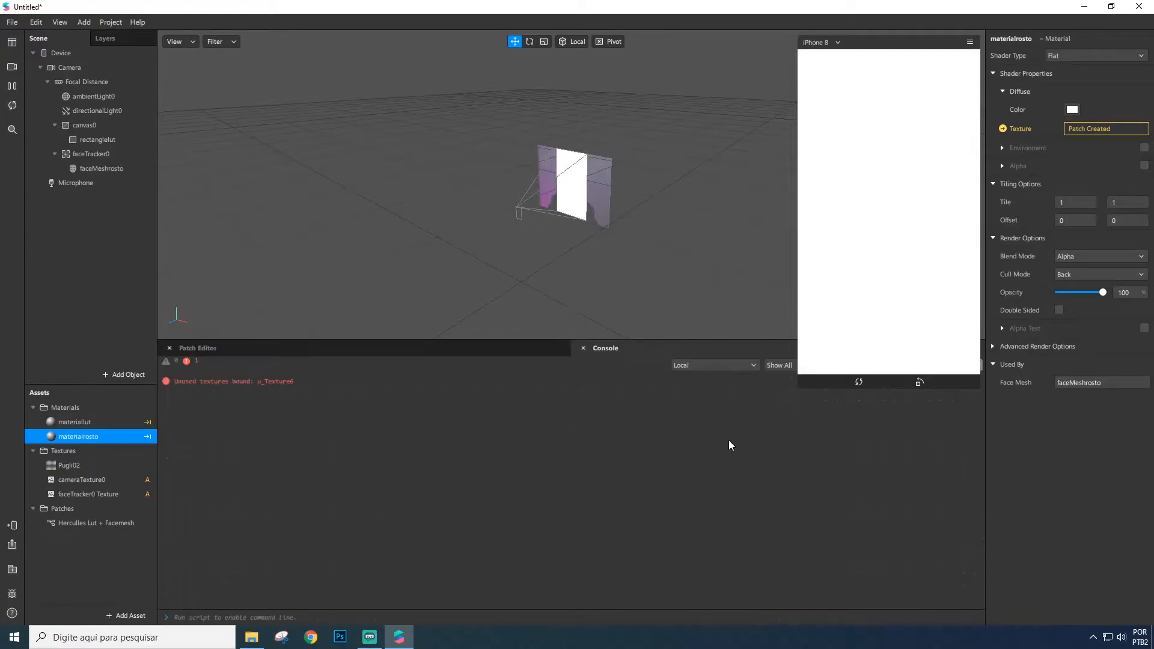
click(463, 349)
click(730, 440)
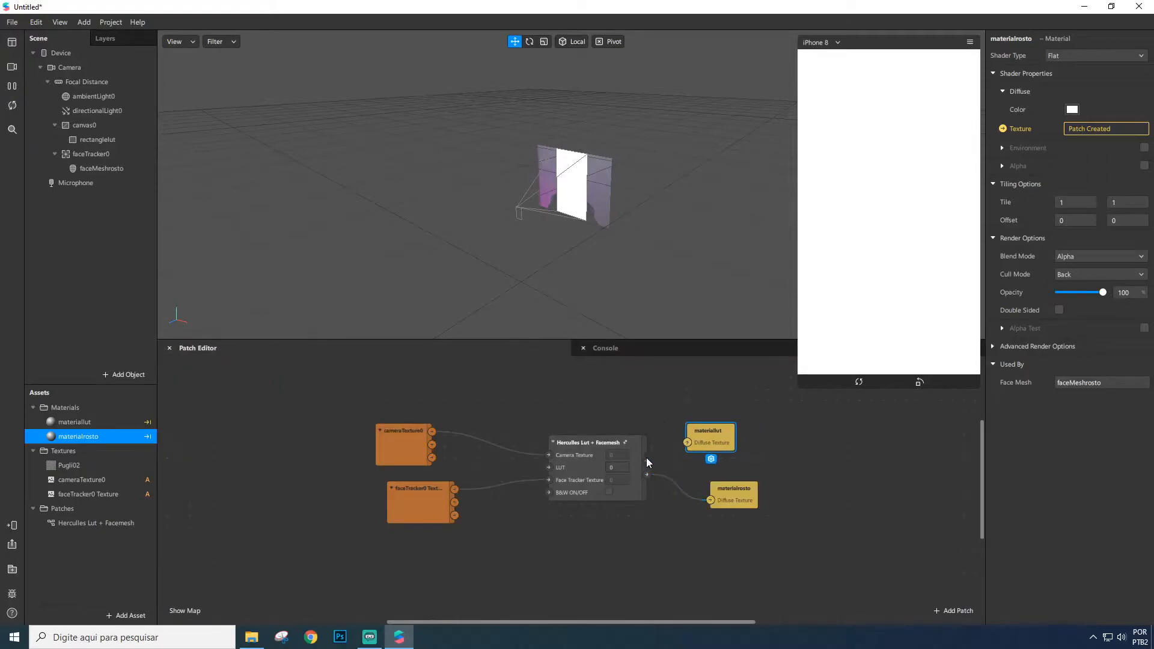
drag(647, 462, 688, 443)
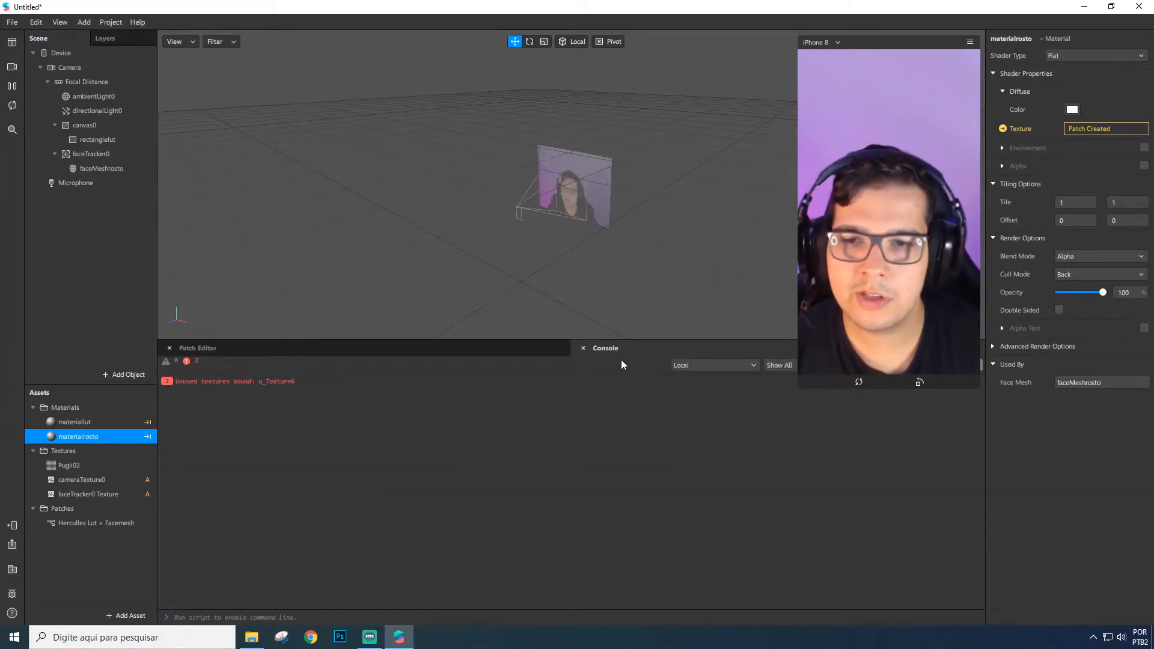
click(583, 348)
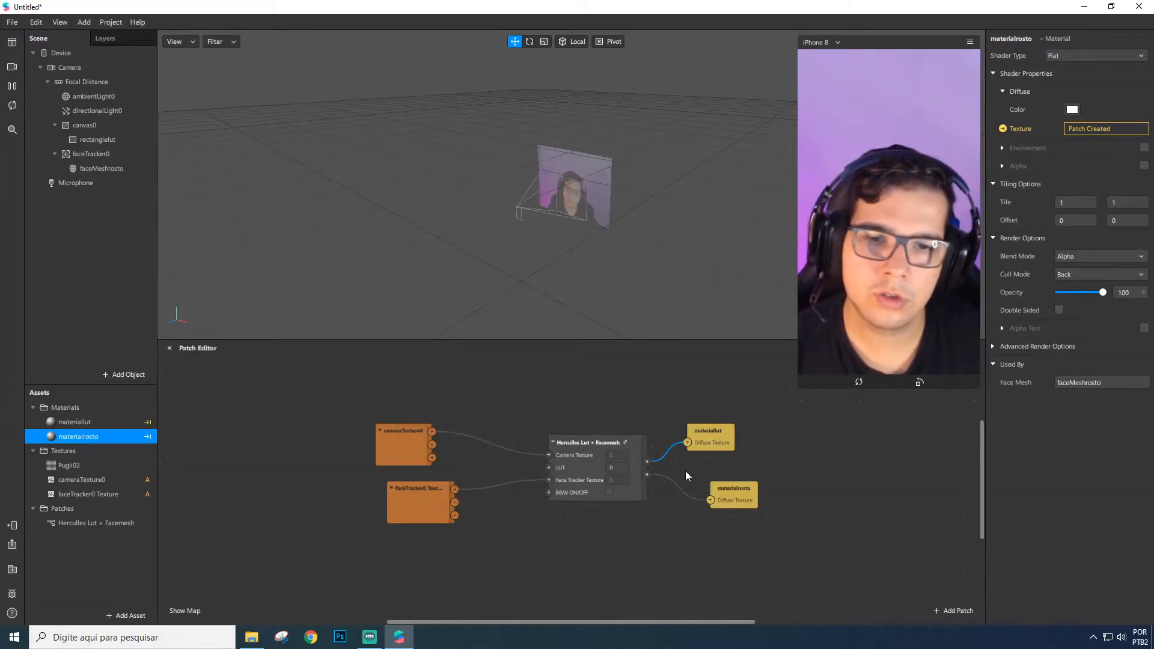
Spread the materiallut and materialrosto patches apart beside the Herculles outputs
drag(702, 445, 736, 434)
drag(731, 496, 734, 486)
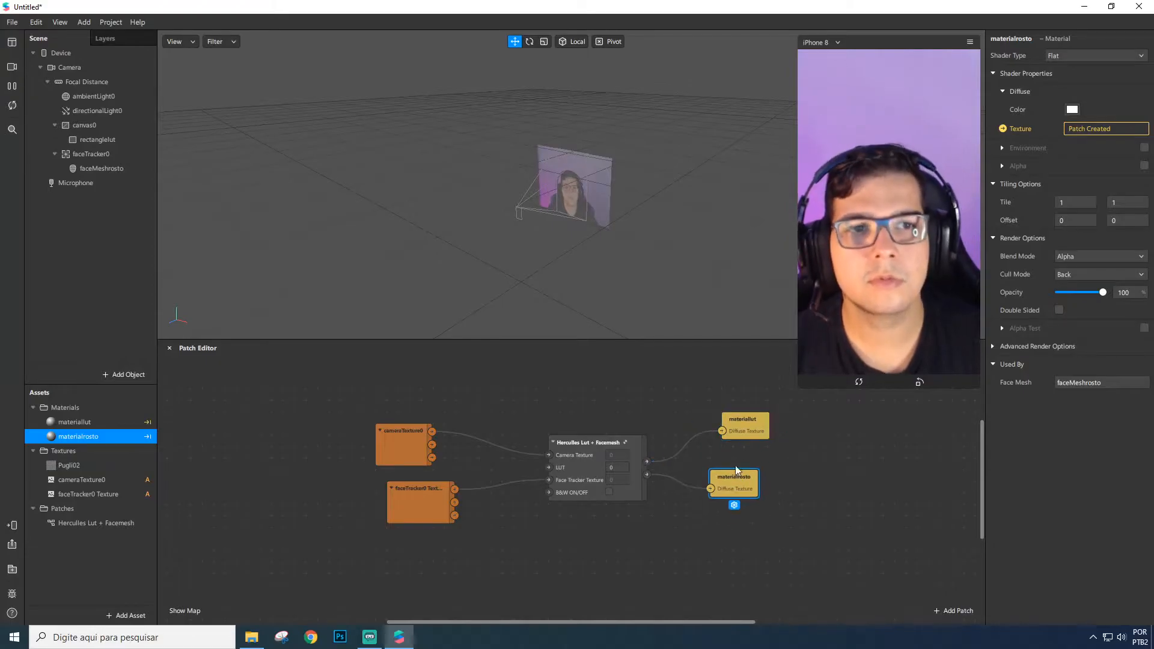
drag(742, 432, 720, 432)
click(717, 493)
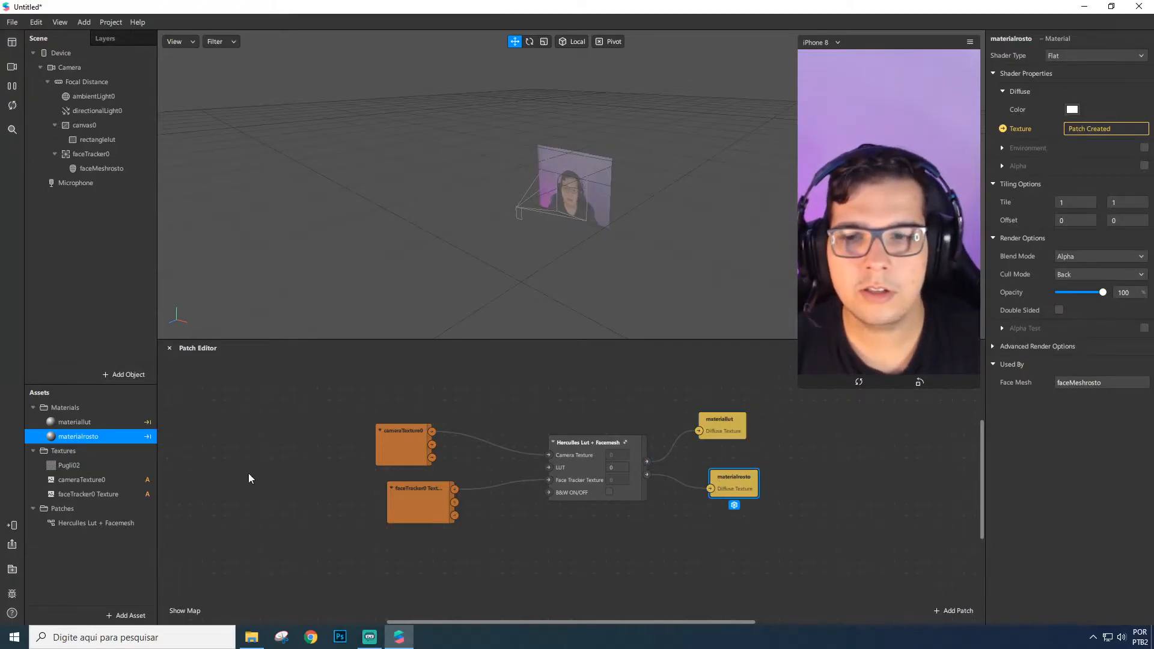
Add the Pugli02 texture to the patch graph, connect its RGBA output to the LUT input and space out the texture patches
drag(66, 465, 349, 535)
drag(415, 505, 438, 587)
drag(322, 524, 548, 468)
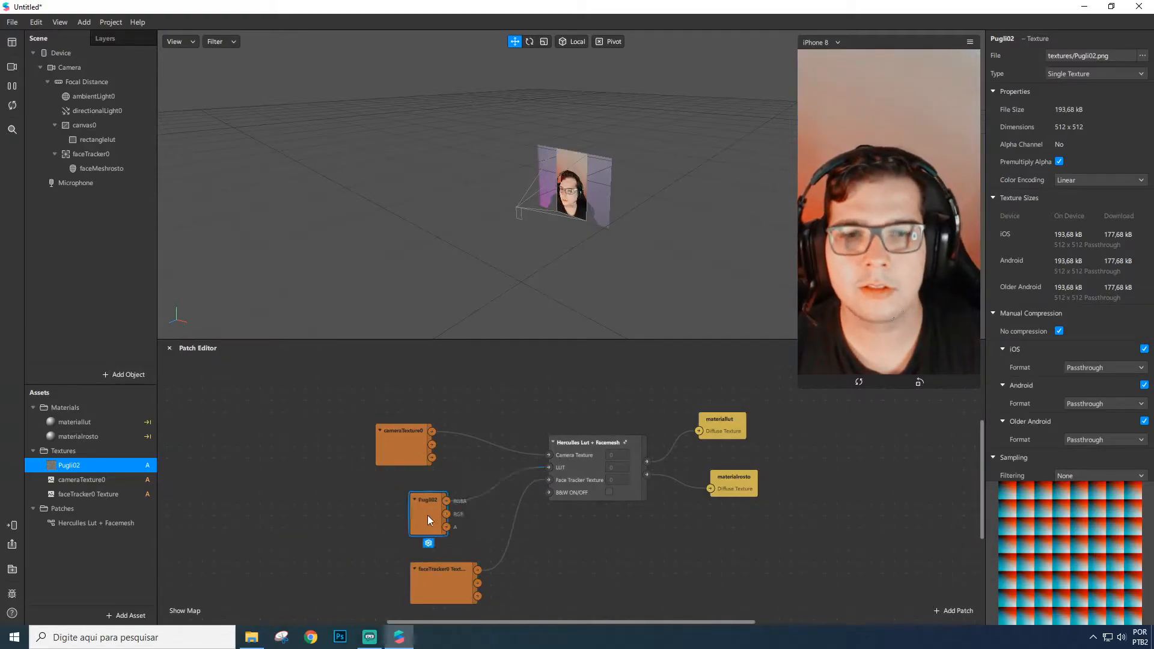
drag(430, 518, 408, 506)
drag(393, 453, 401, 413)
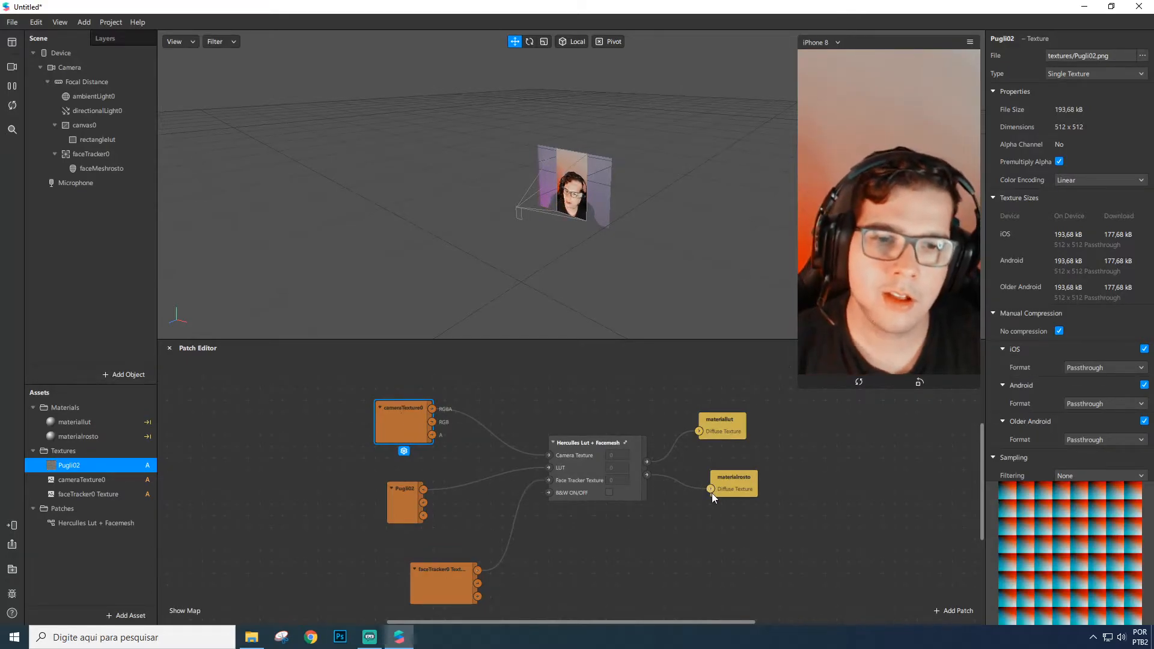
Disconnect materialrosto from the Herculles patch and toggle faceMeshrosto's visibility to check the mesh's effect
drag(711, 489, 681, 484)
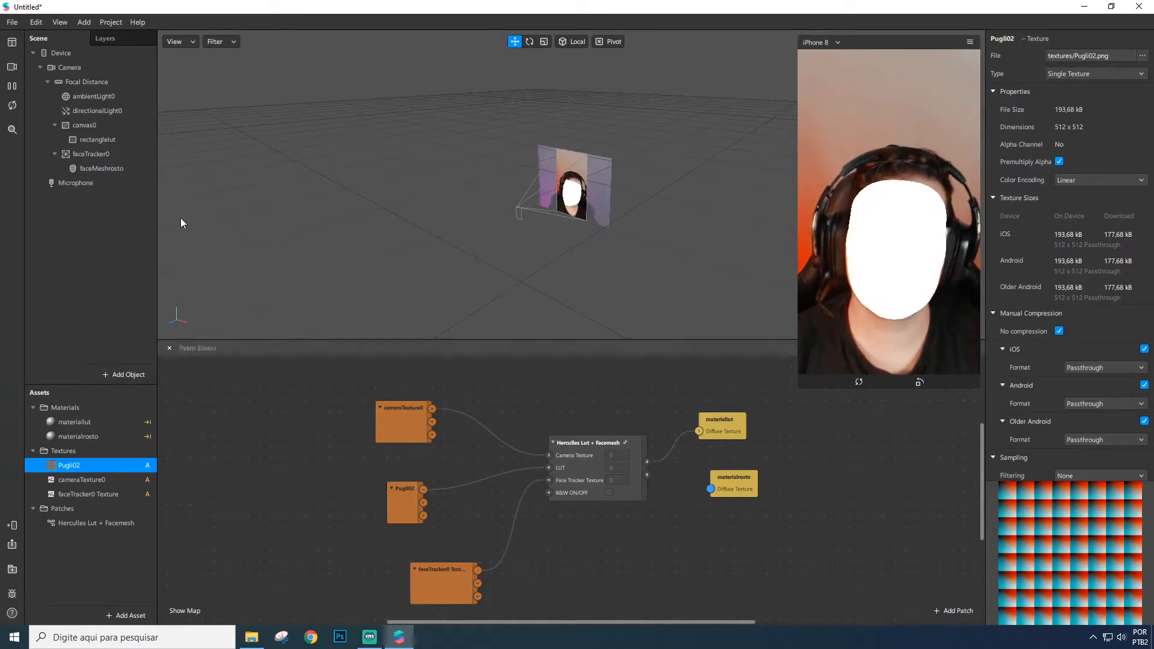
click(107, 168)
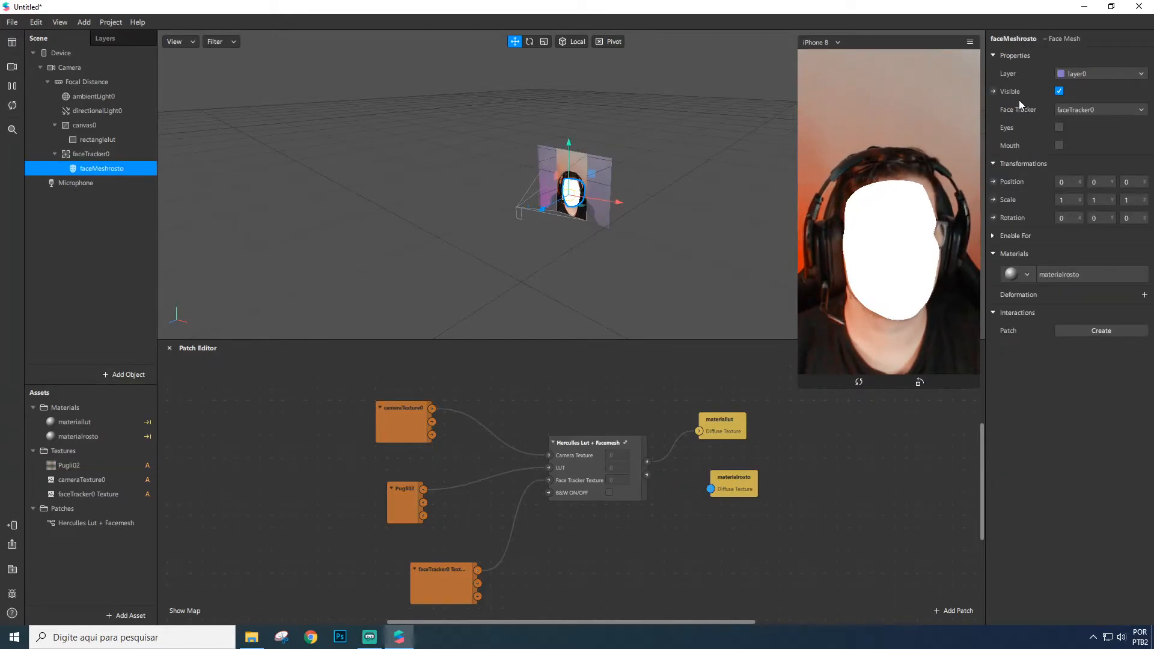
click(1059, 91)
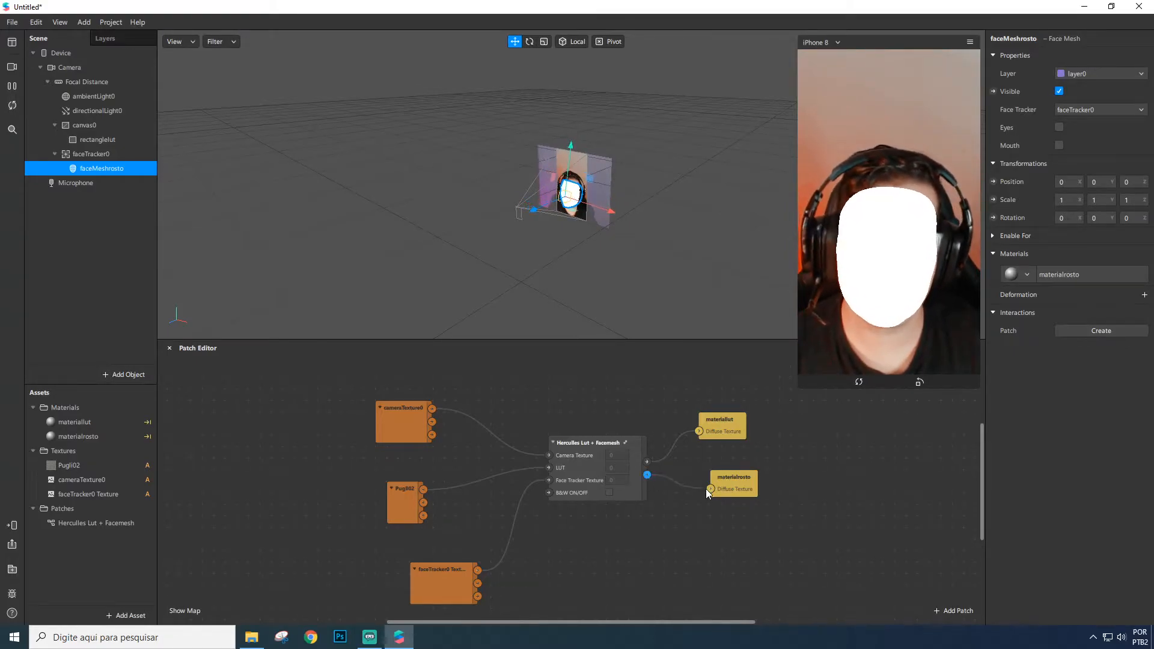
Add a second face mesh under faceTracker0 and rename it faceMeshretouch
right_click(91, 156)
mouse_move(112, 166)
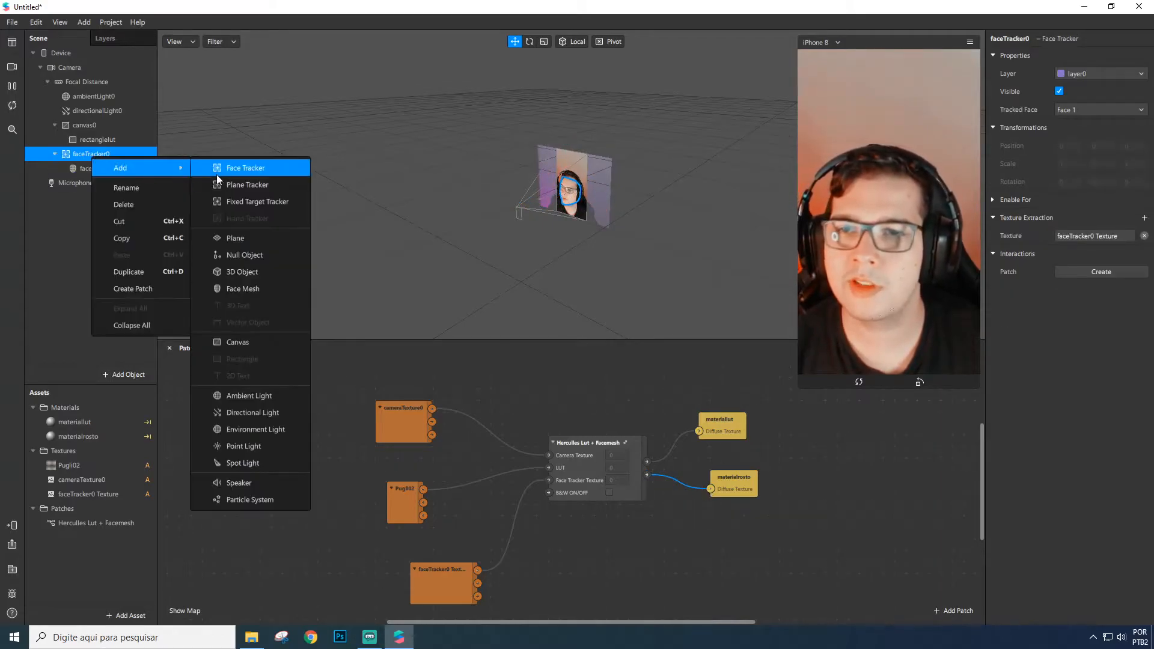
click(244, 288)
double_click(123, 182)
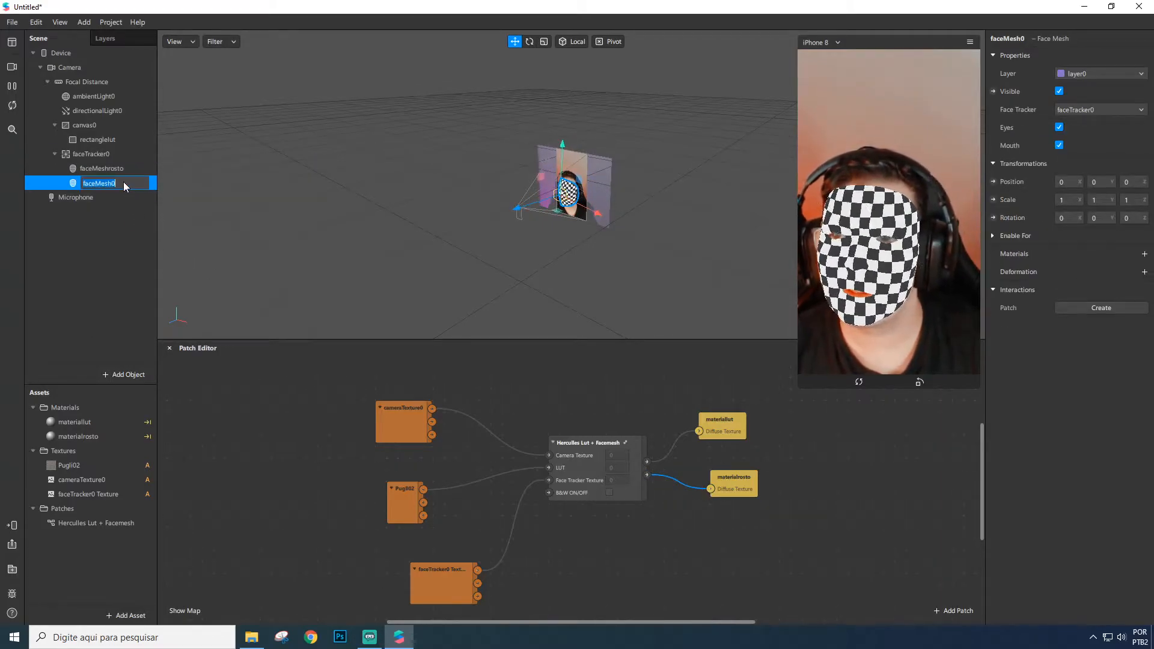
text(retouch)
key(Return)
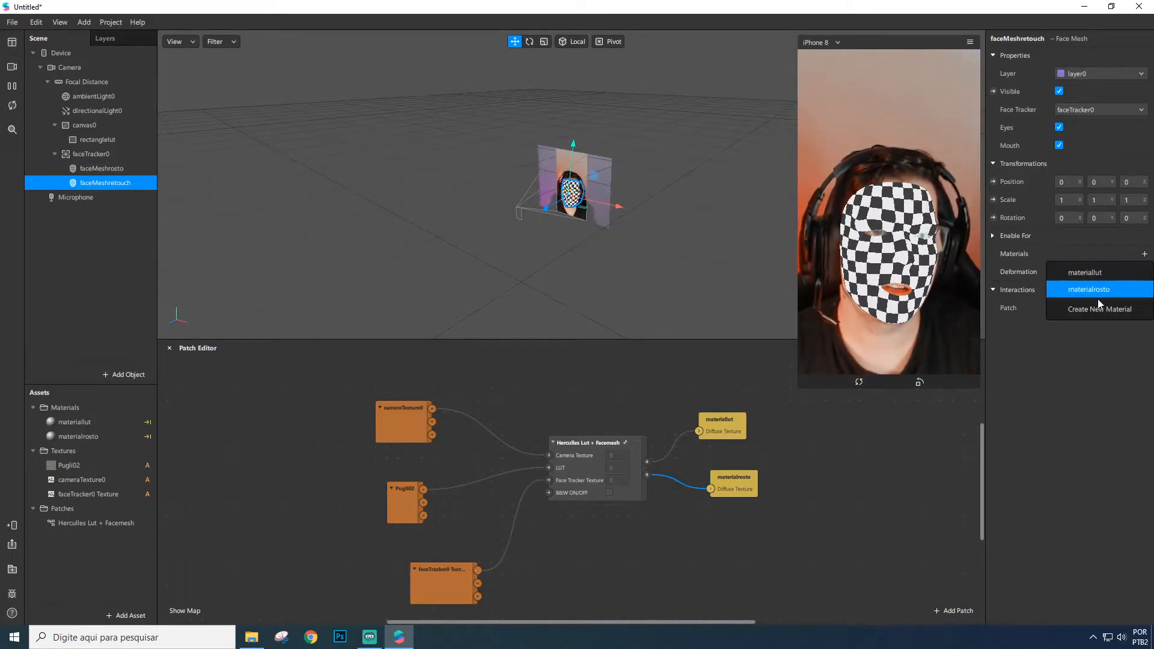
Create a new material for faceMeshretouch with the Retouching shader type and skin smoothing set to 20
click(1099, 308)
click(117, 453)
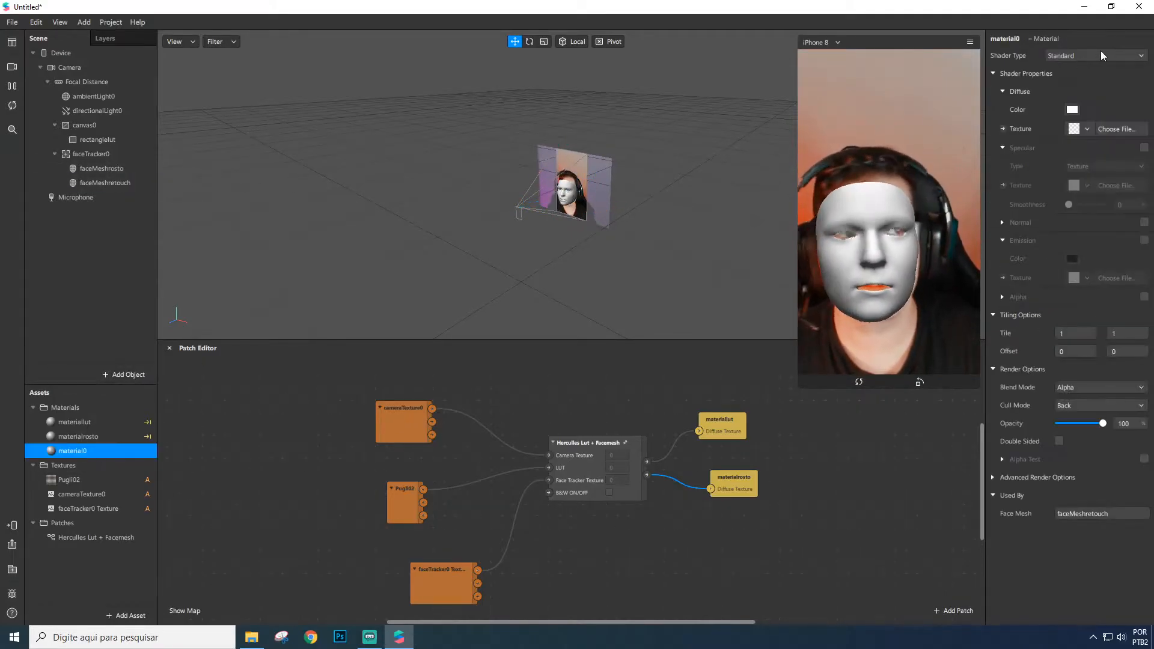
click(1099, 55)
click(1093, 145)
click(1129, 109)
text(20)
key(Return)
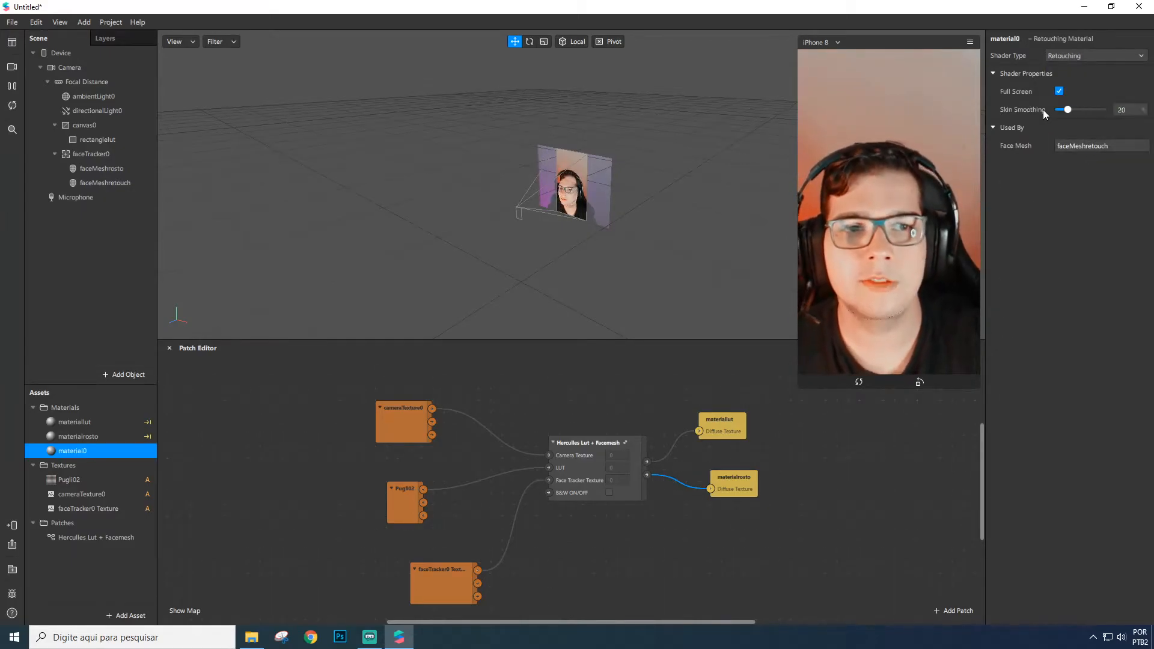
Enlarge the device preview and rename the retouching material as materialretouch
drag(800, 392, 729, 510)
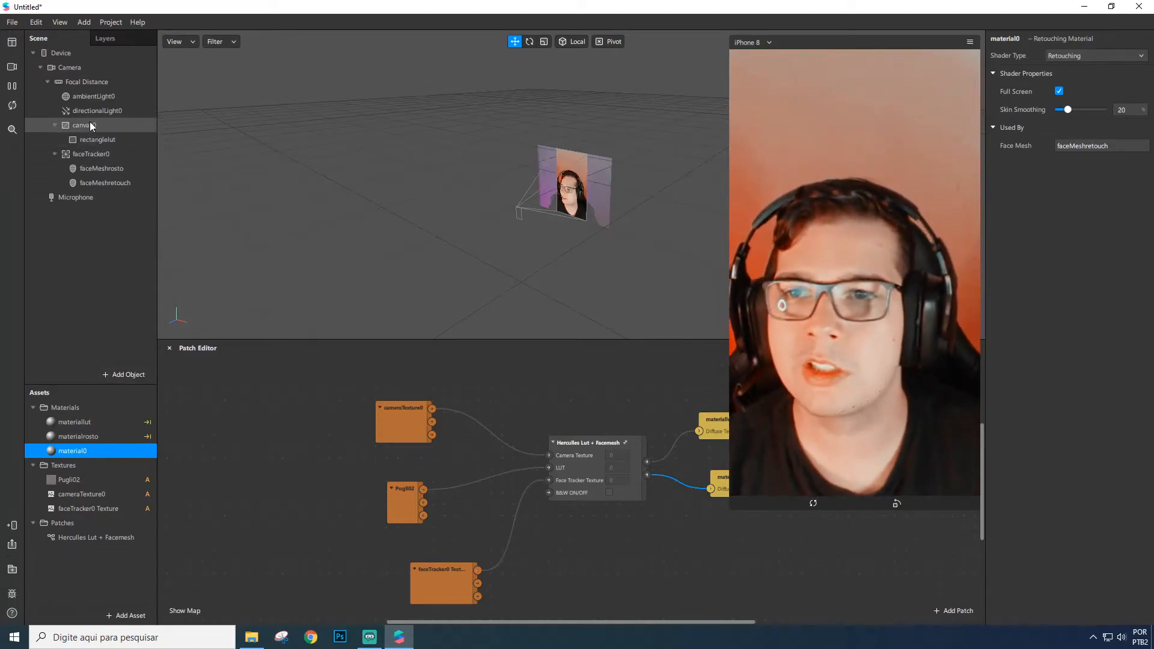
double_click(96, 452)
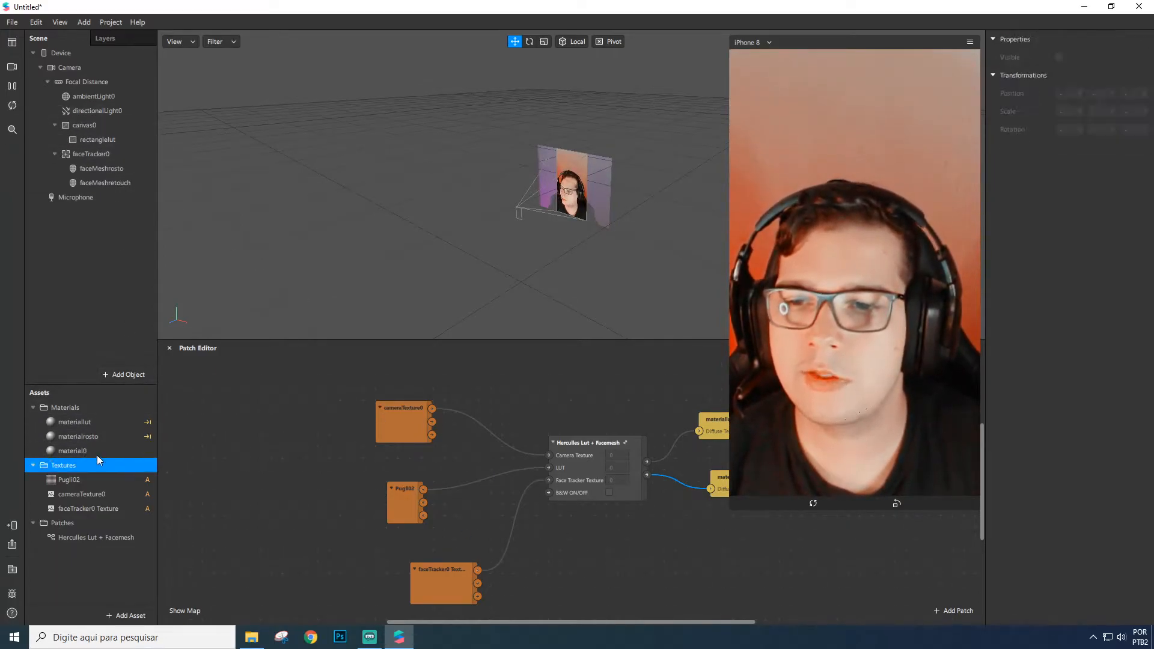
text(materialretouch)
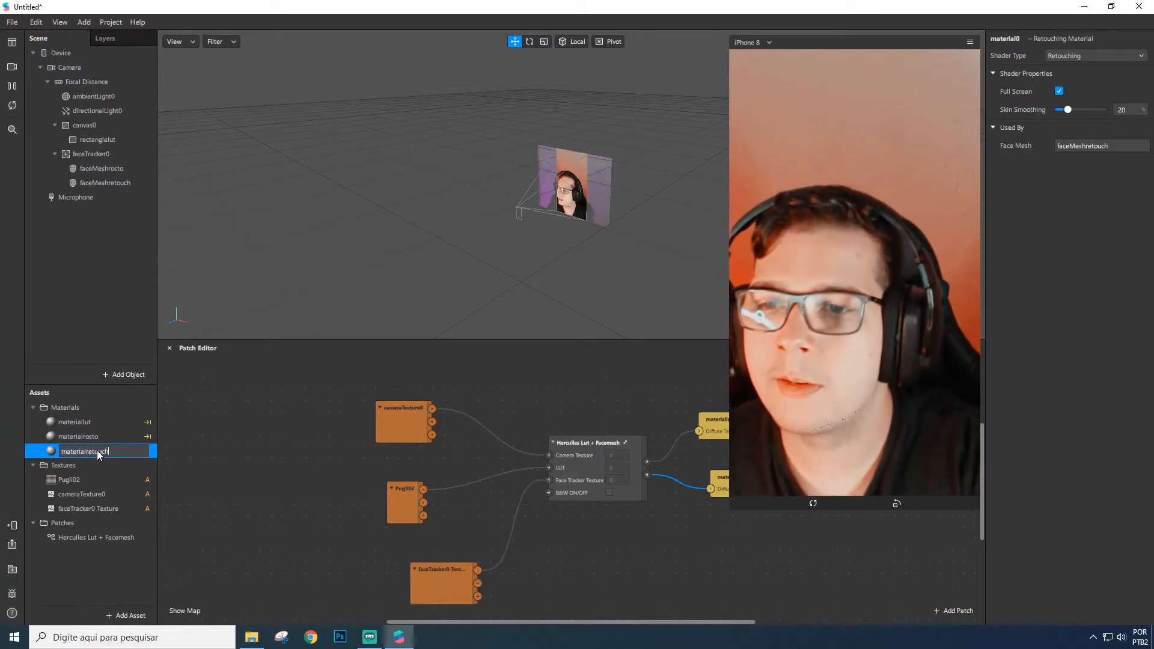
key(Return)
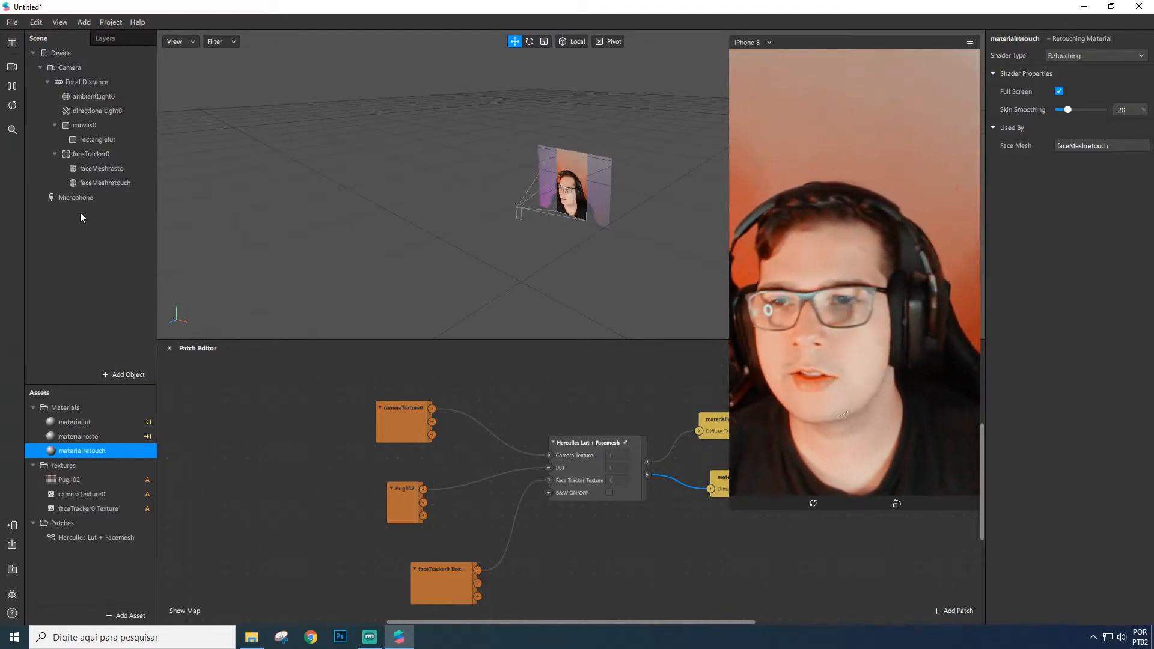
Add a 2D text object to canvas0 and replace its text with the Date (Full) dynamic text
click(84, 127)
right_click(84, 128)
mouse_move(120, 139)
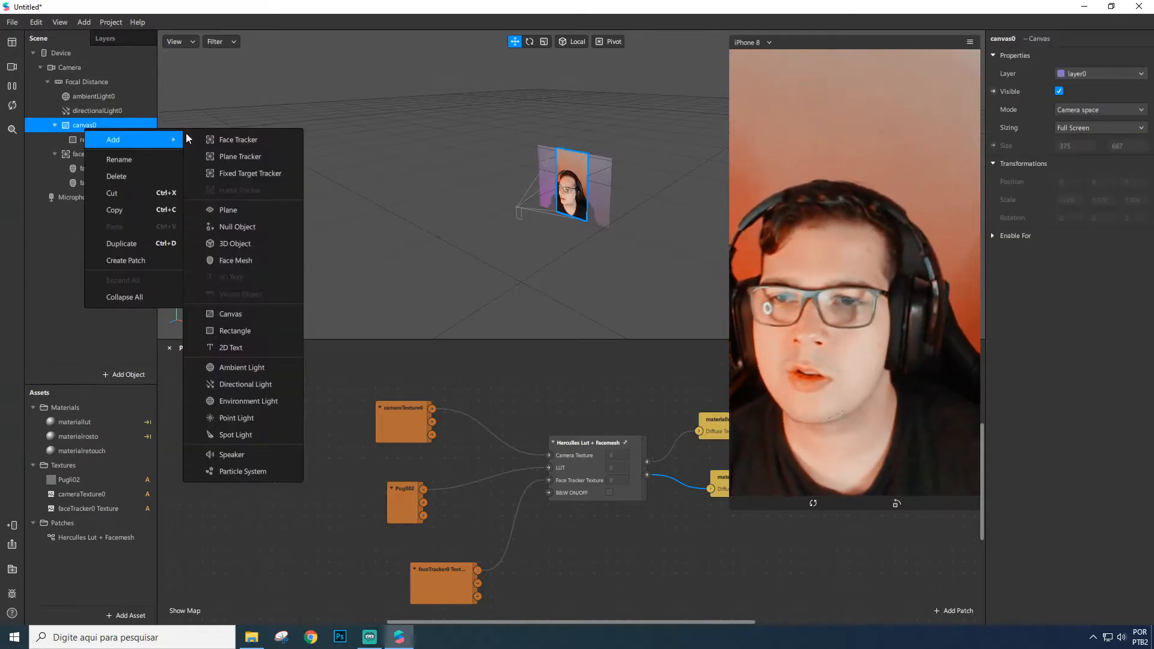
click(231, 347)
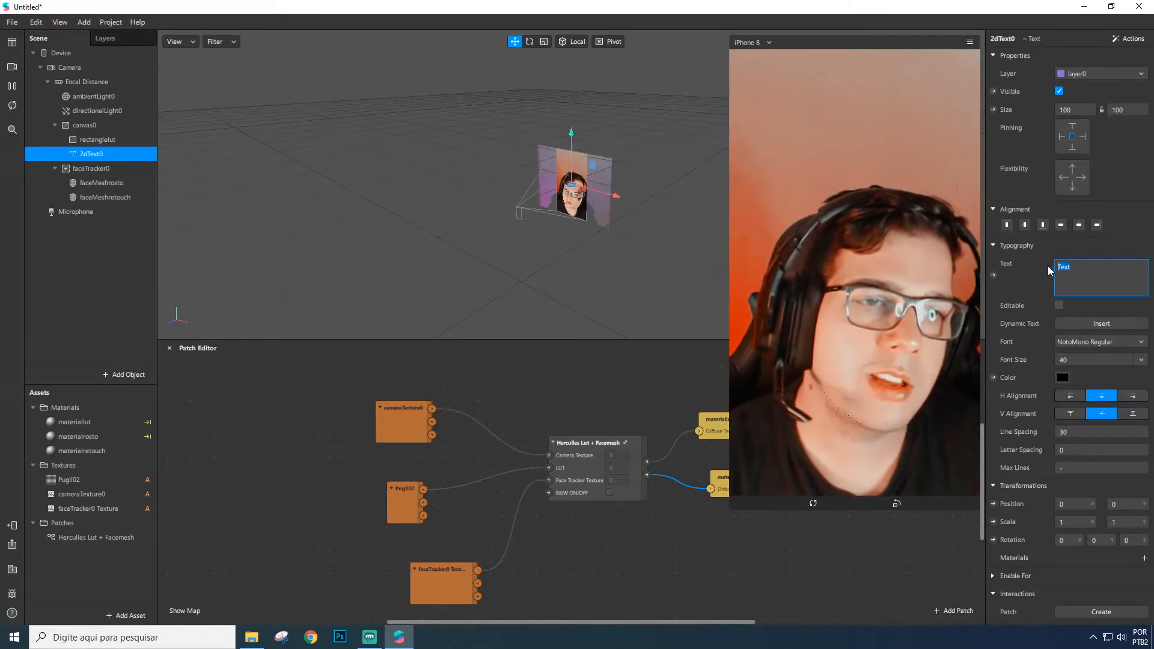
click(1101, 325)
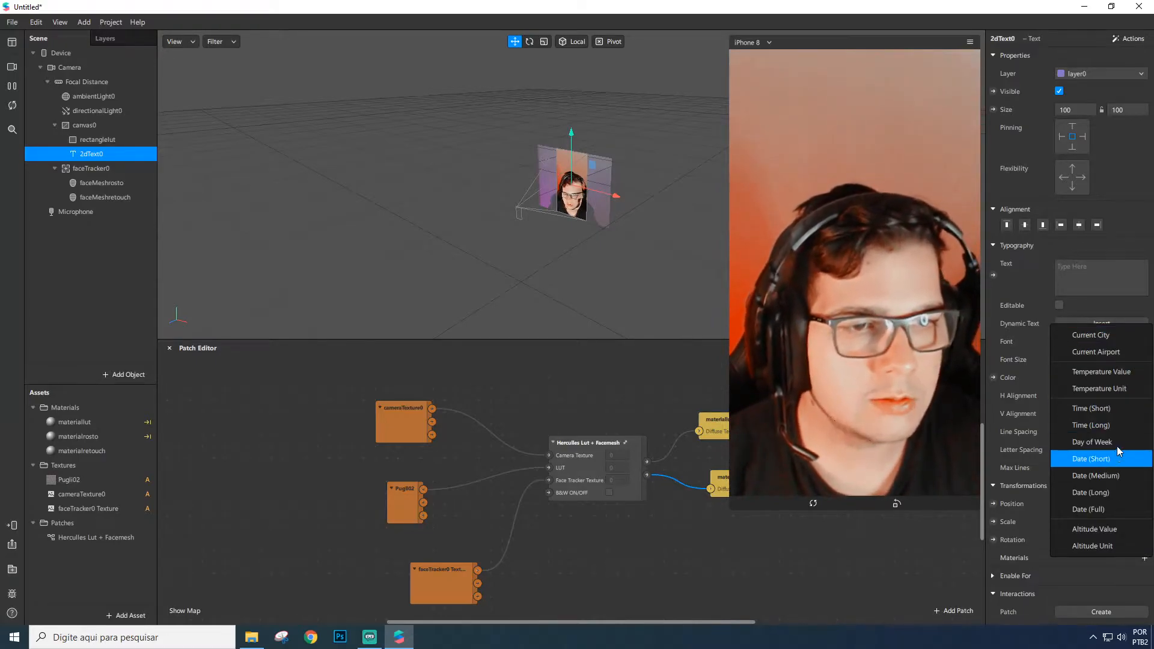
click(1116, 510)
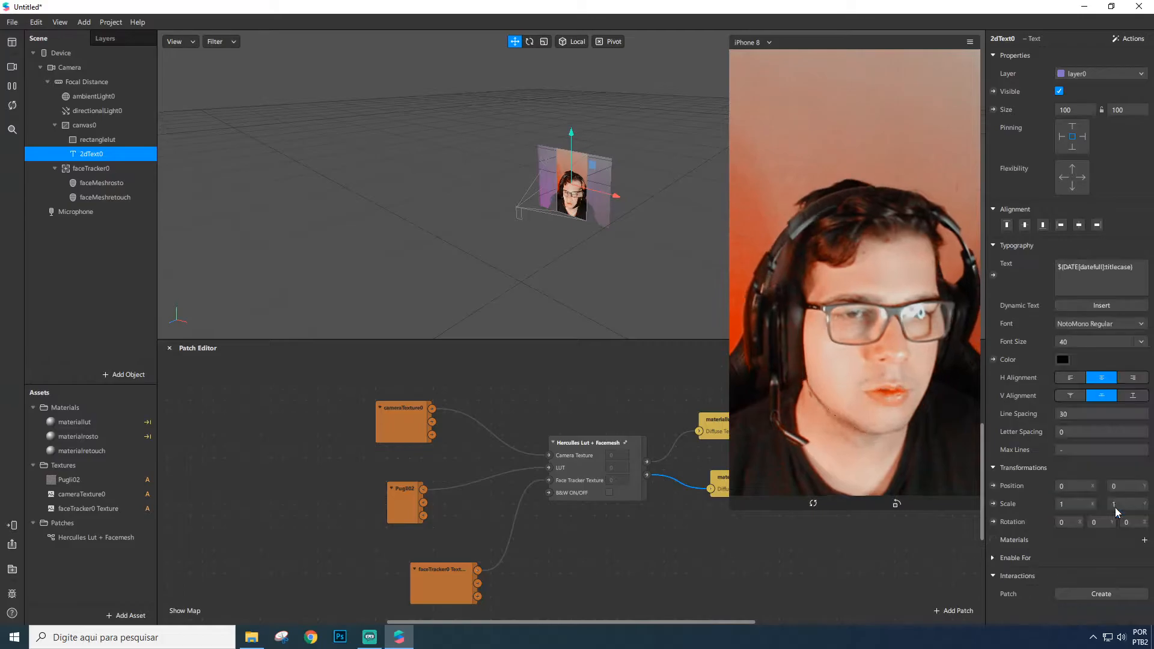
Disable Use Depth Test and Write to Depth Buffer for both materiallut and materialrosto
scroll(583, 236, up, 8)
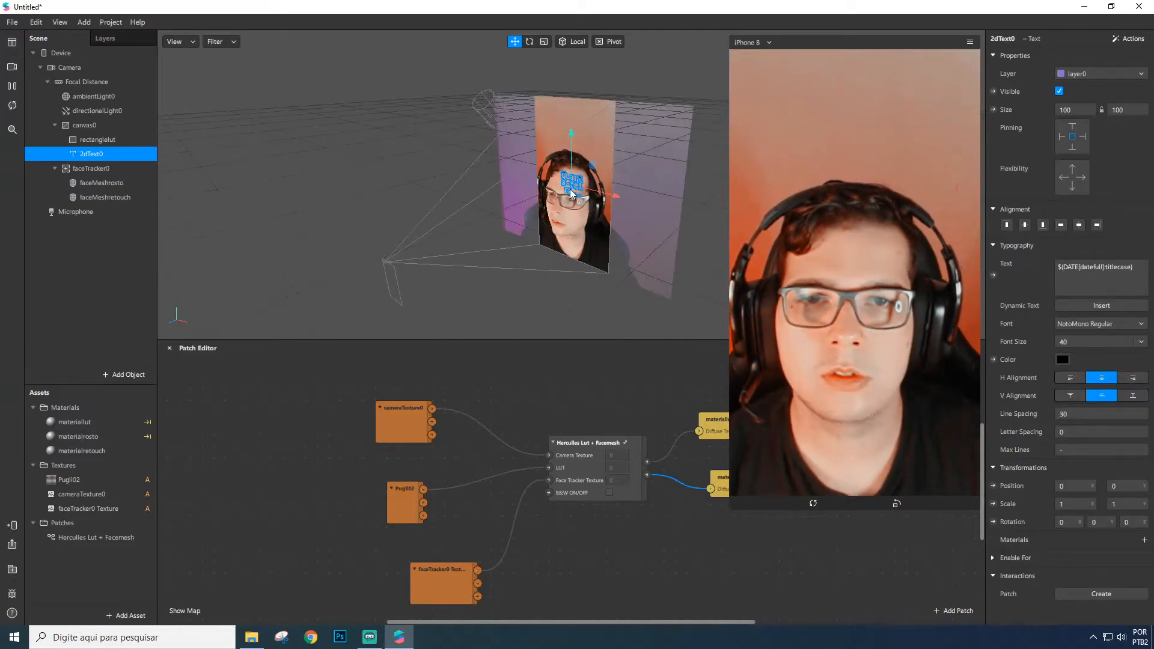
scroll(612, 199, down, 5)
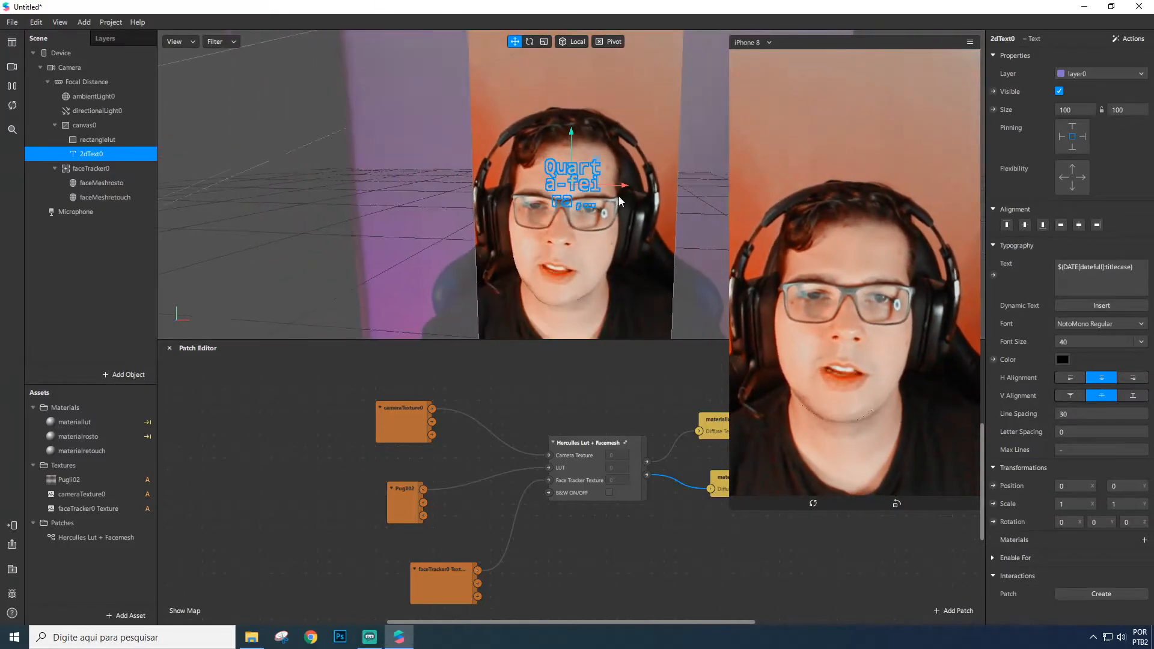
double_click(78, 436)
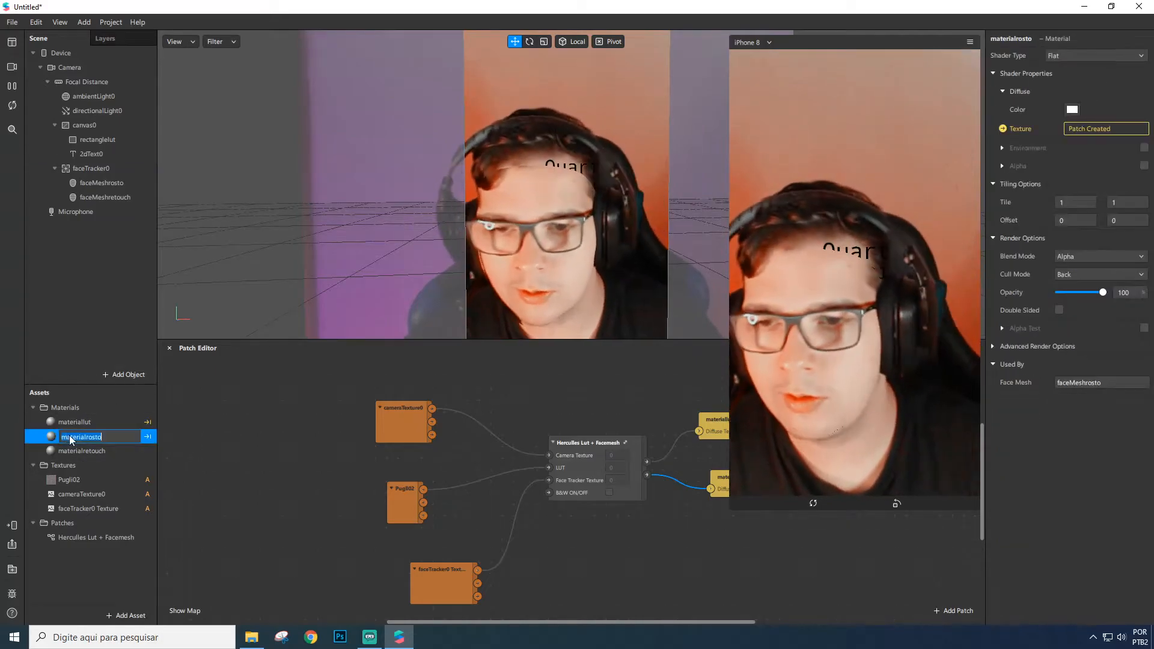
ctrl+click(86, 423)
click(1022, 346)
click(1059, 383)
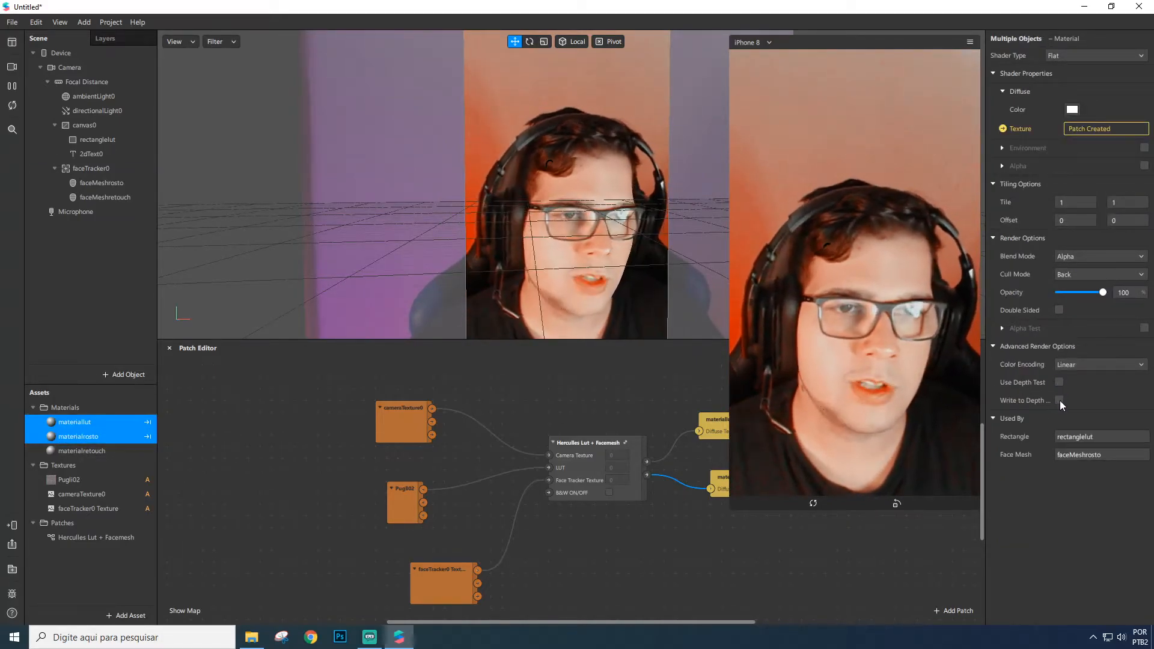
click(1059, 401)
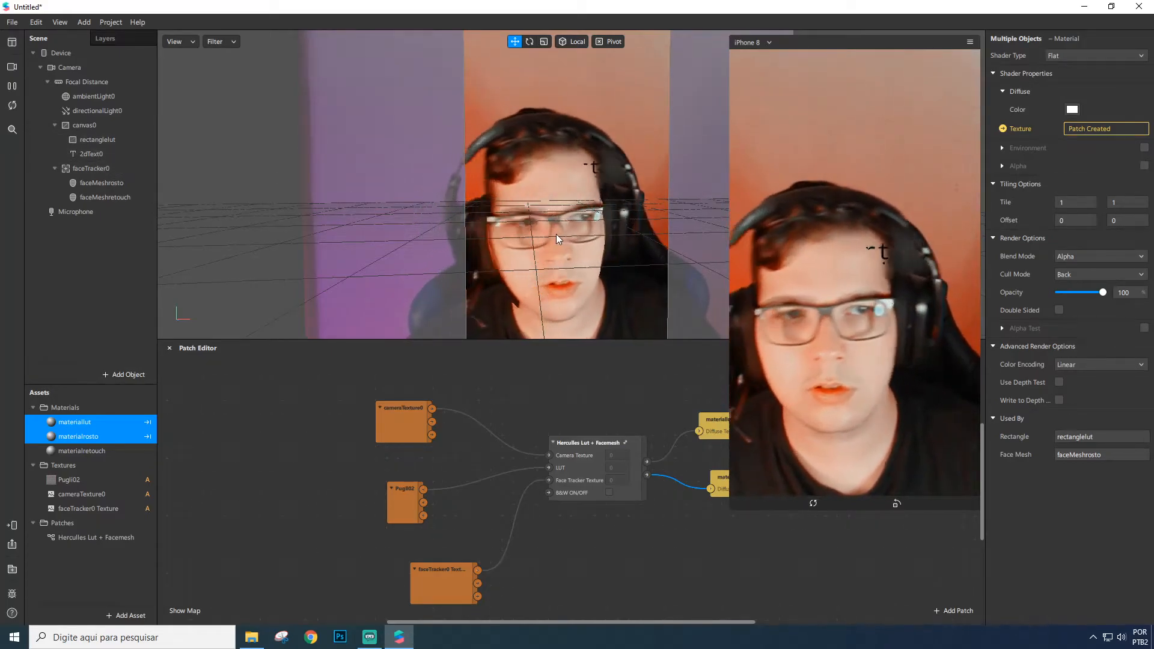
Check the depth test and depth buffer settings of materialrosto and materiallut separately
double_click(84, 423)
click(80, 438)
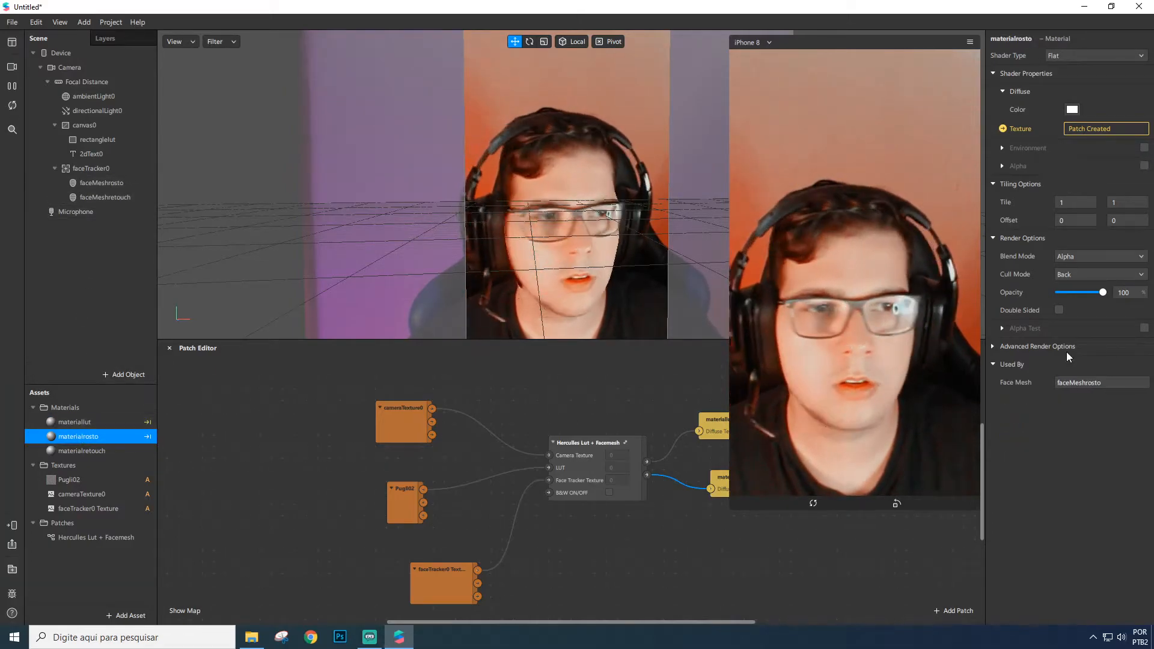
click(994, 347)
click(74, 422)
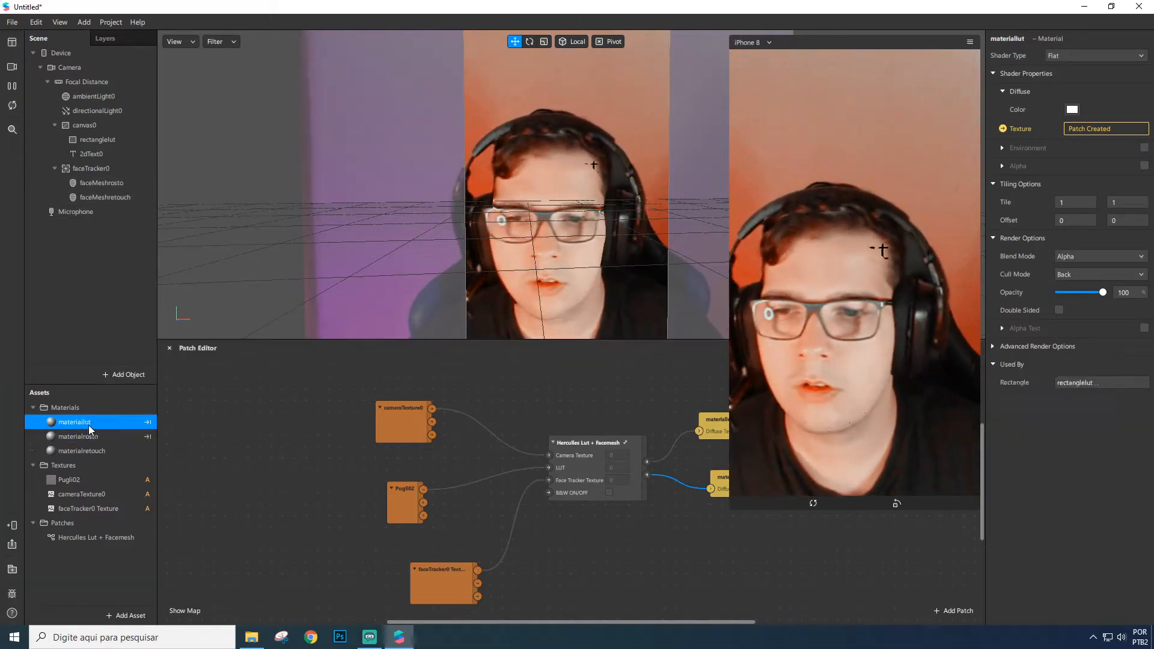
click(993, 346)
click(992, 346)
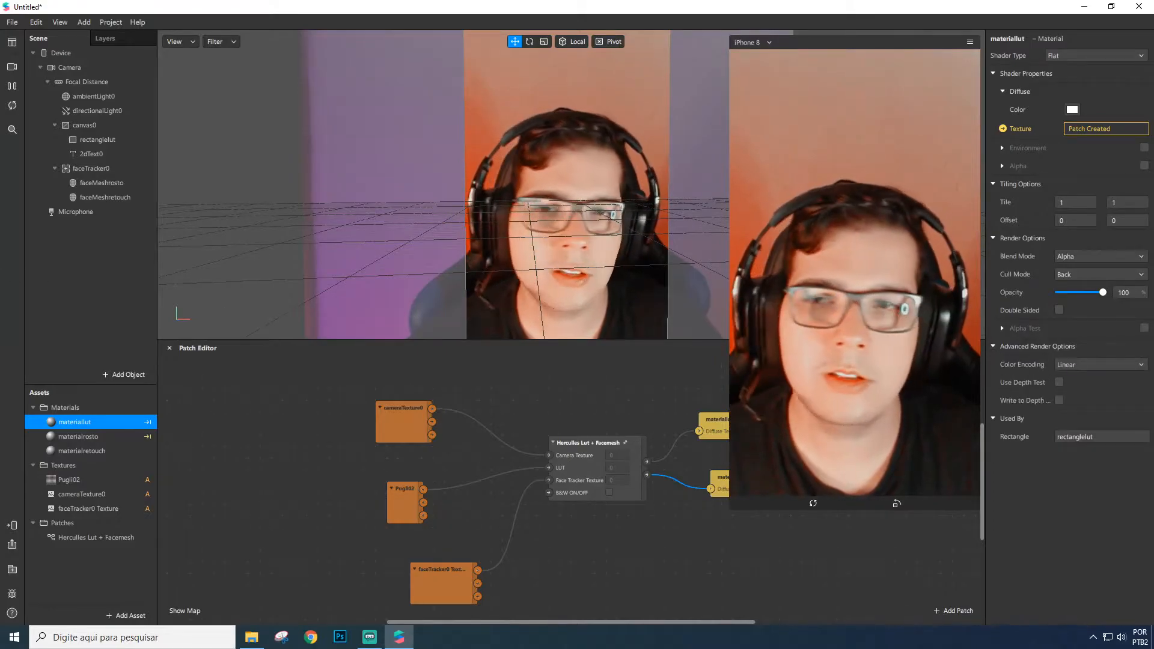
Add a second canvas to the scene and move the 2D date text object into it
click(60, 168)
right_click(95, 247)
mouse_move(130, 269)
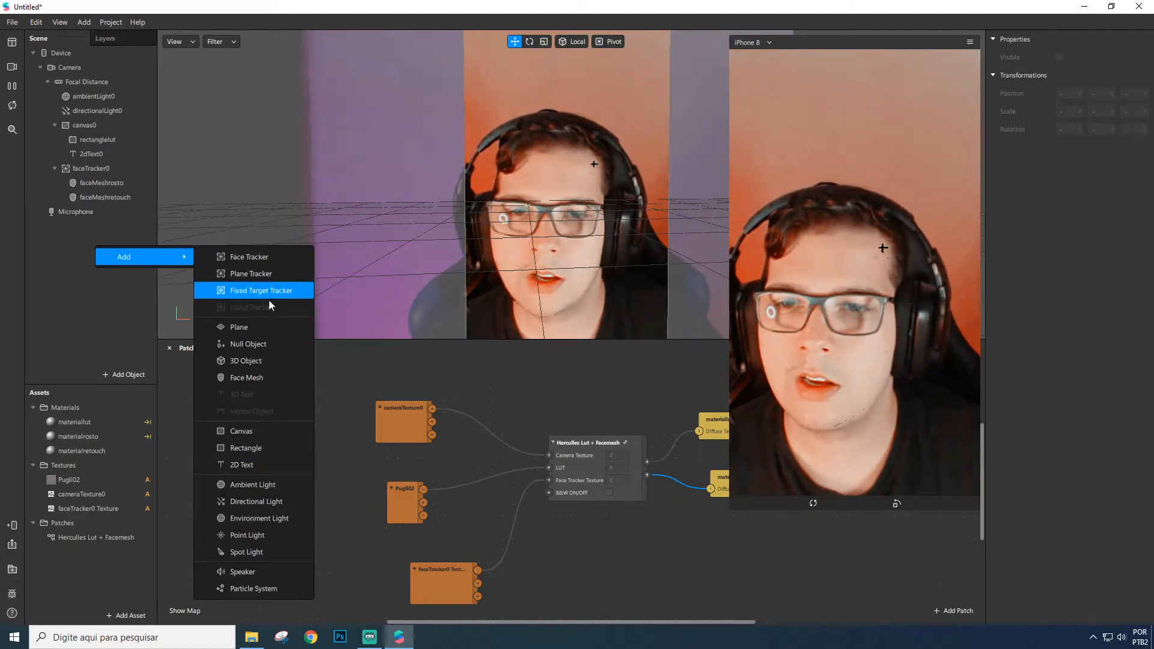
click(259, 432)
drag(88, 156, 80, 226)
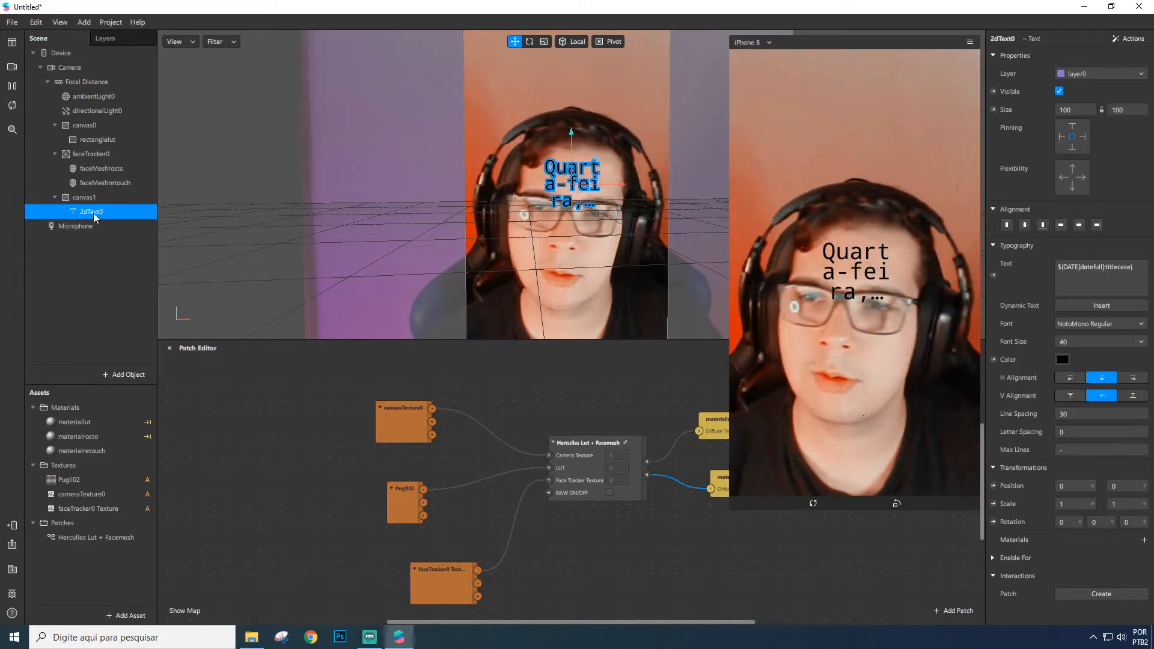
Make the date text flexible in width only, spanning the full canvas width, and set its height to 100
click(84, 196)
click(85, 213)
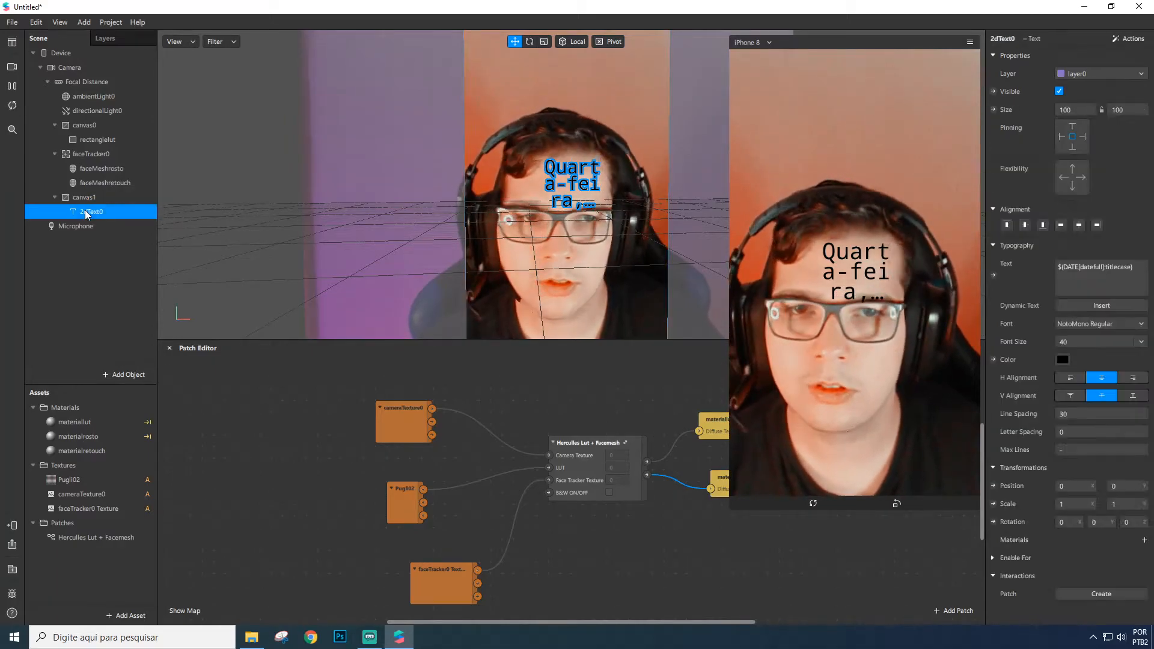
click(78, 200)
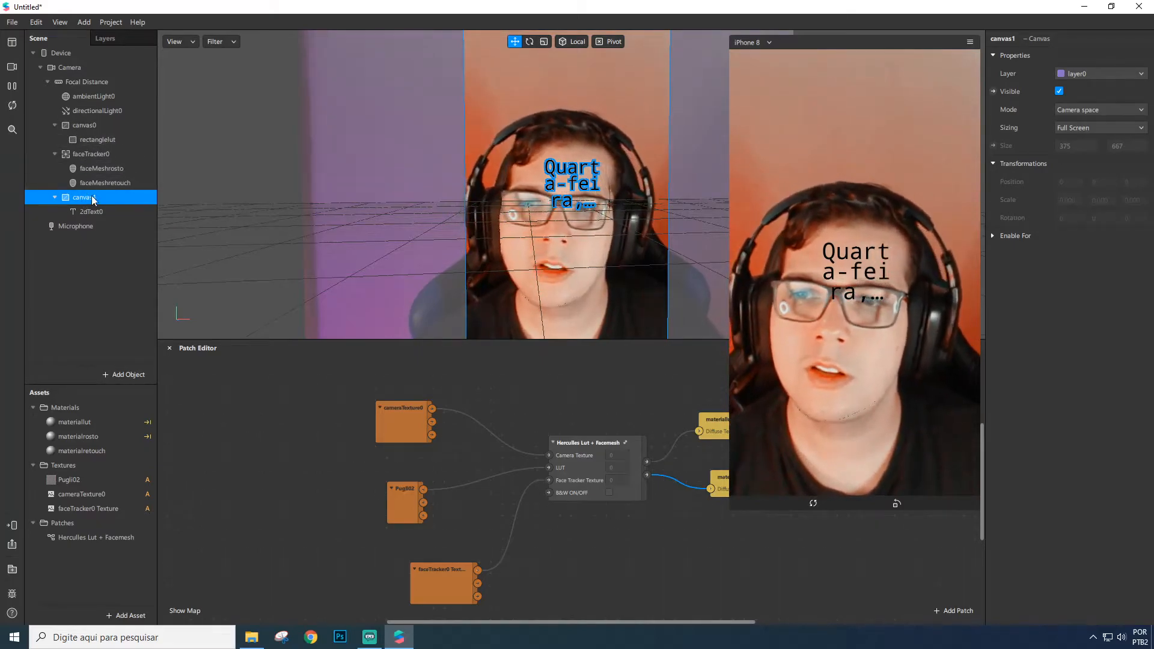
click(89, 211)
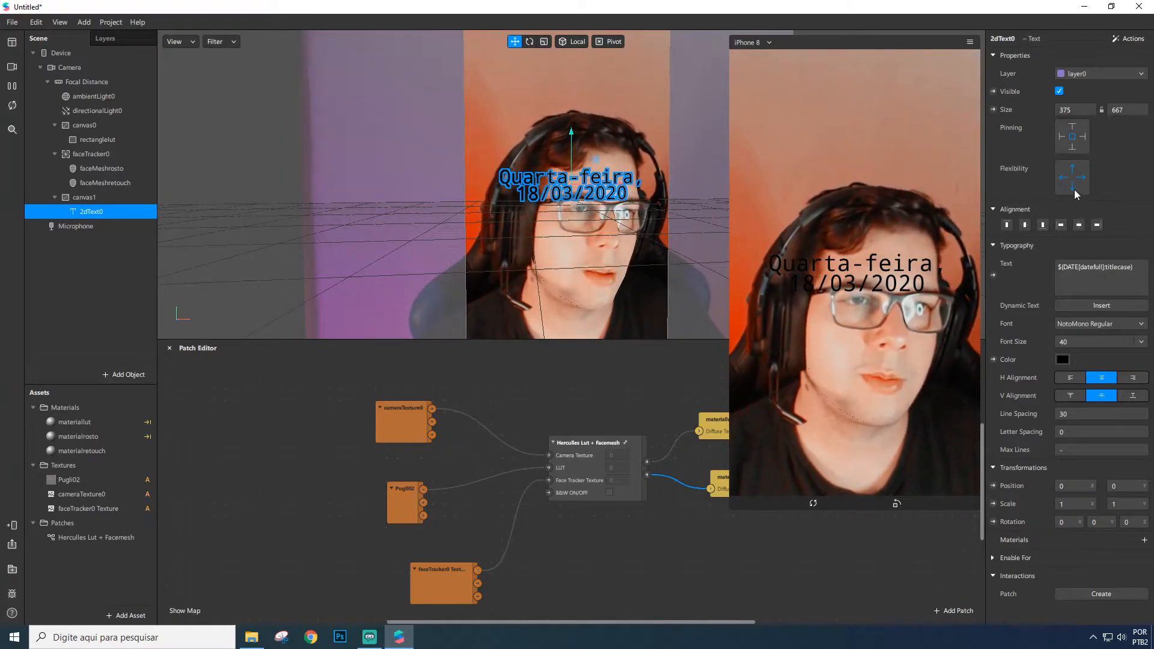
click(1074, 171)
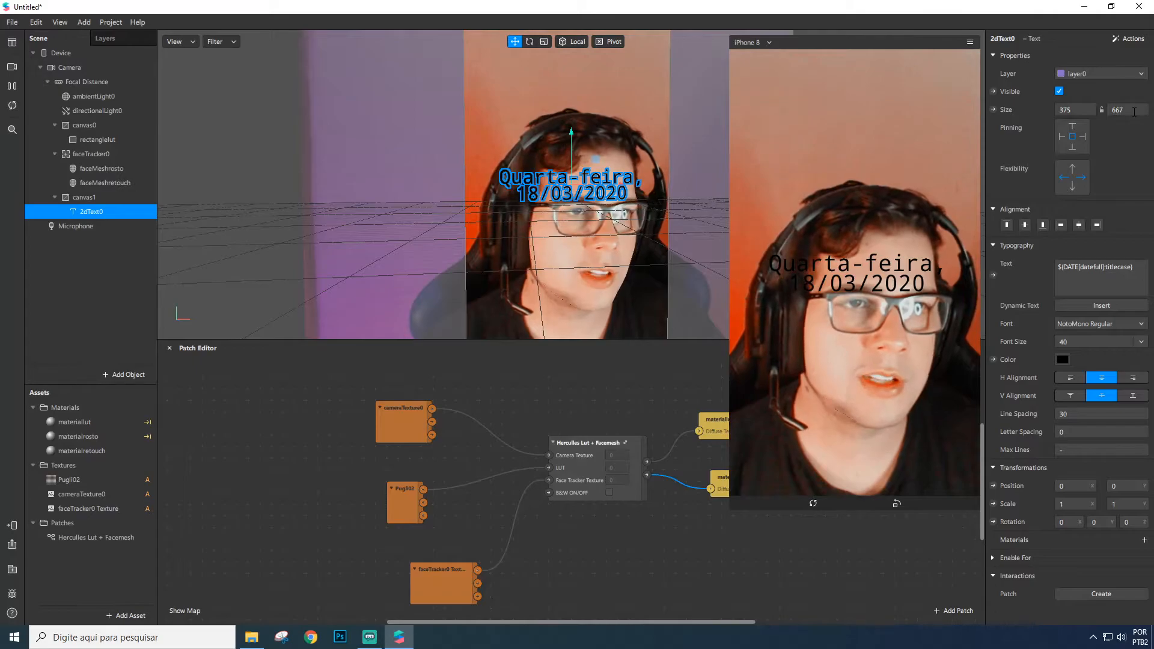
text(100)
key(Return)
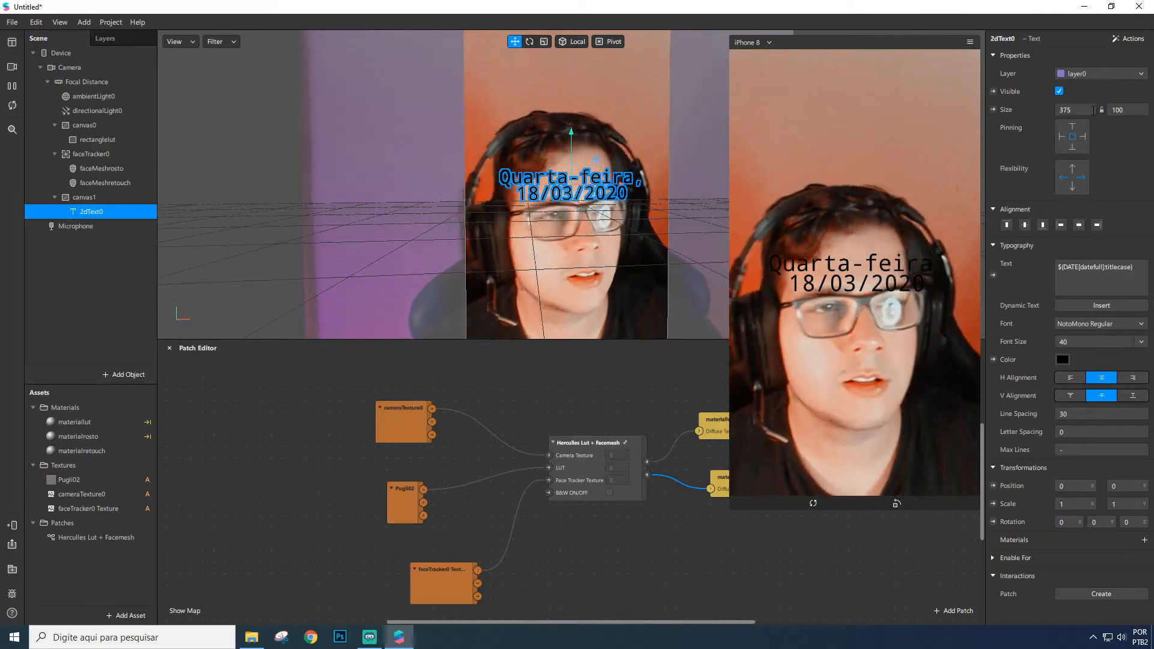
Compare the vertical alignments for the date text and align it to the bottom of the canvas
click(1009, 223)
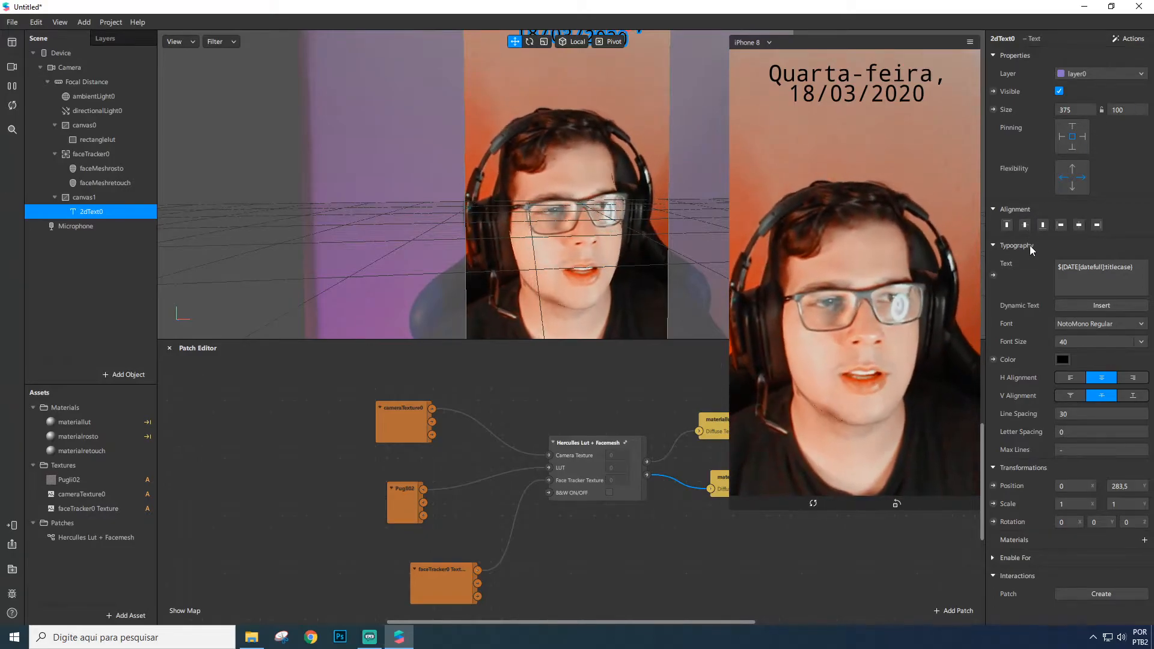
click(1043, 225)
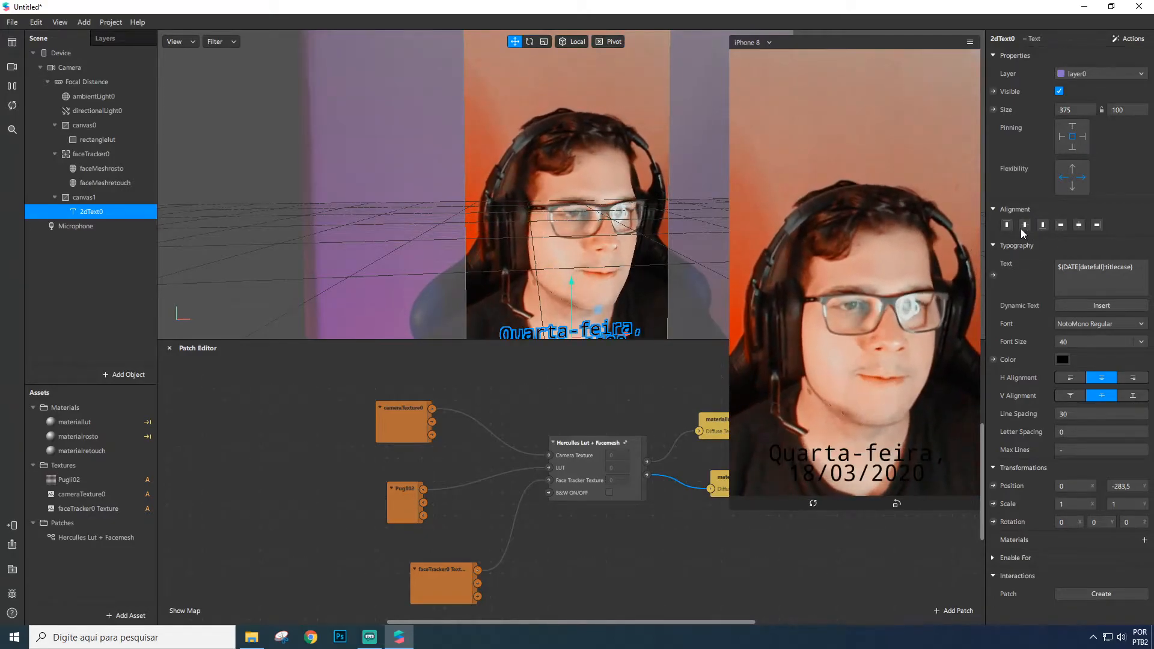
click(1013, 225)
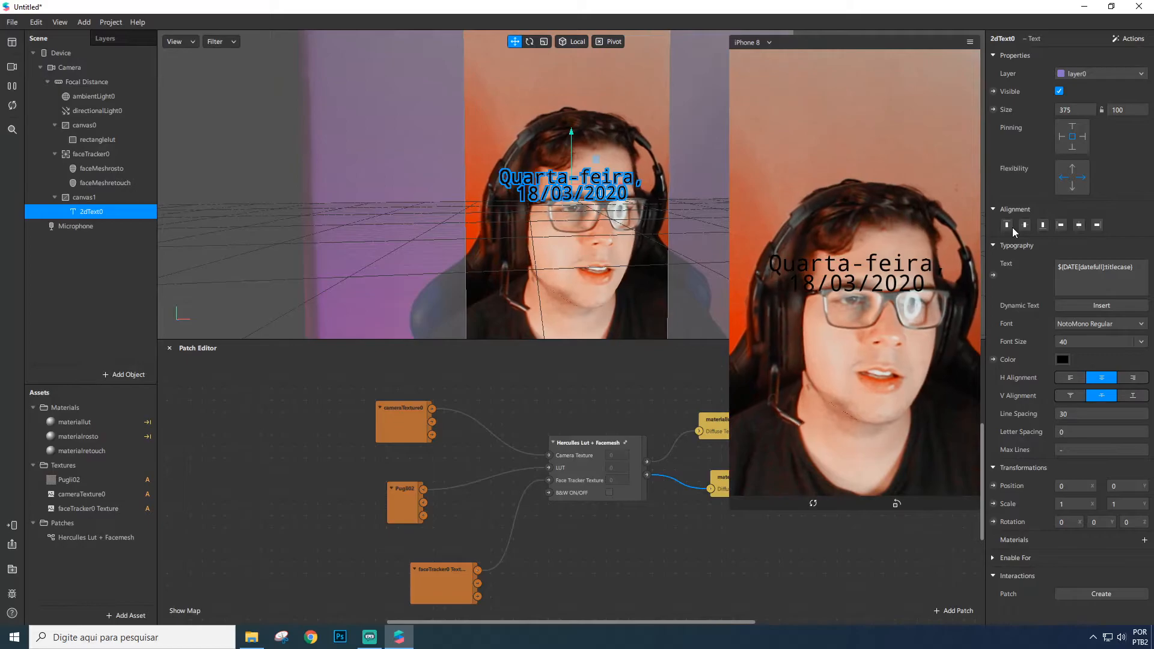
click(1043, 224)
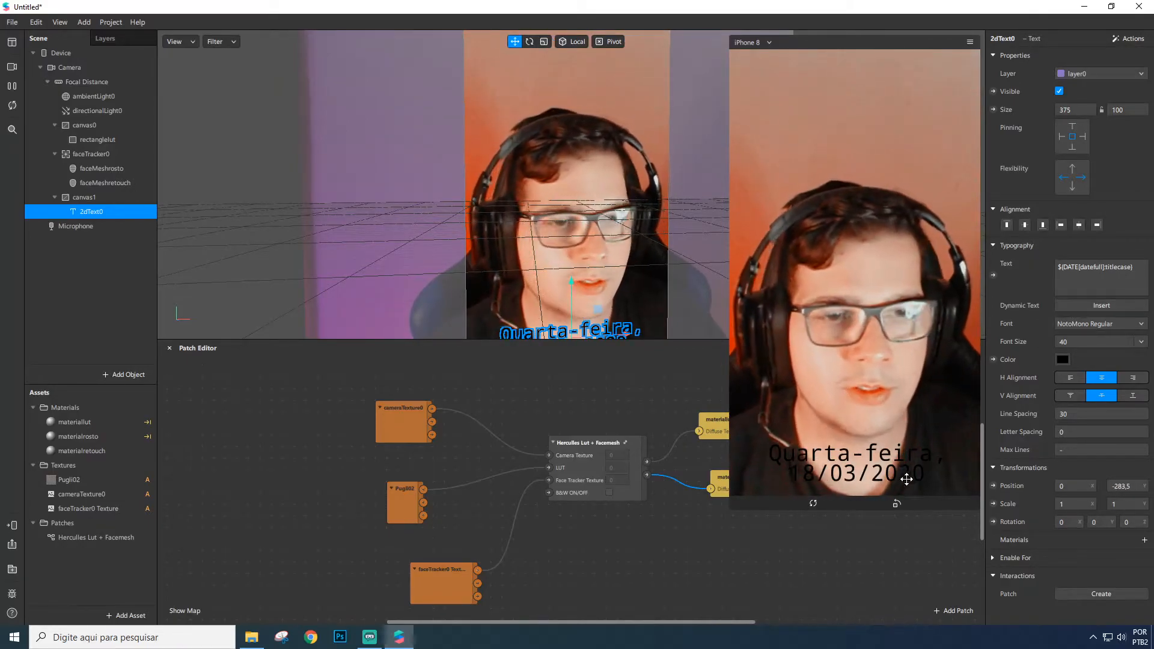
Set the date text's colour to white and its font to Facebook Sans Light
click(1062, 360)
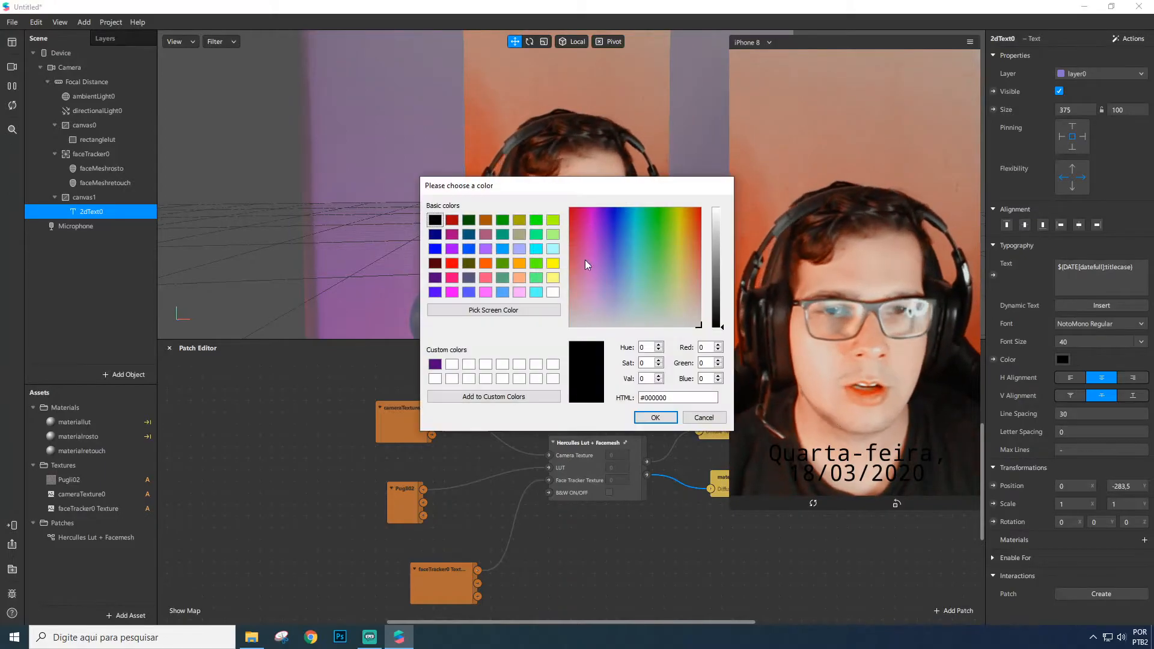
click(553, 278)
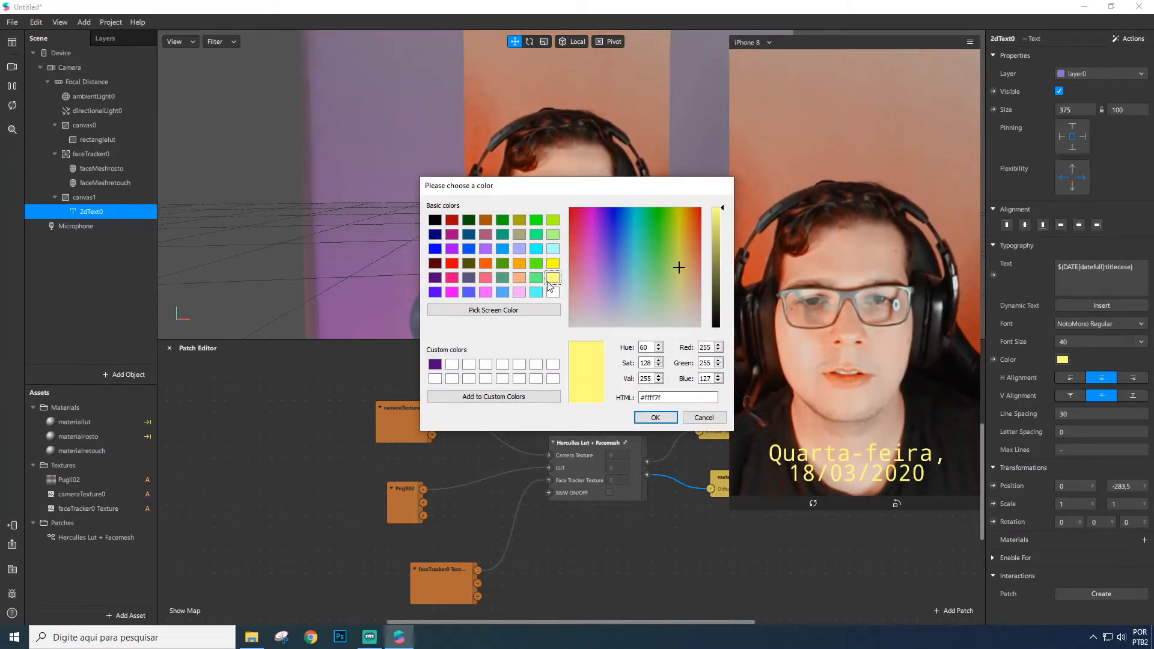
click(553, 292)
click(654, 417)
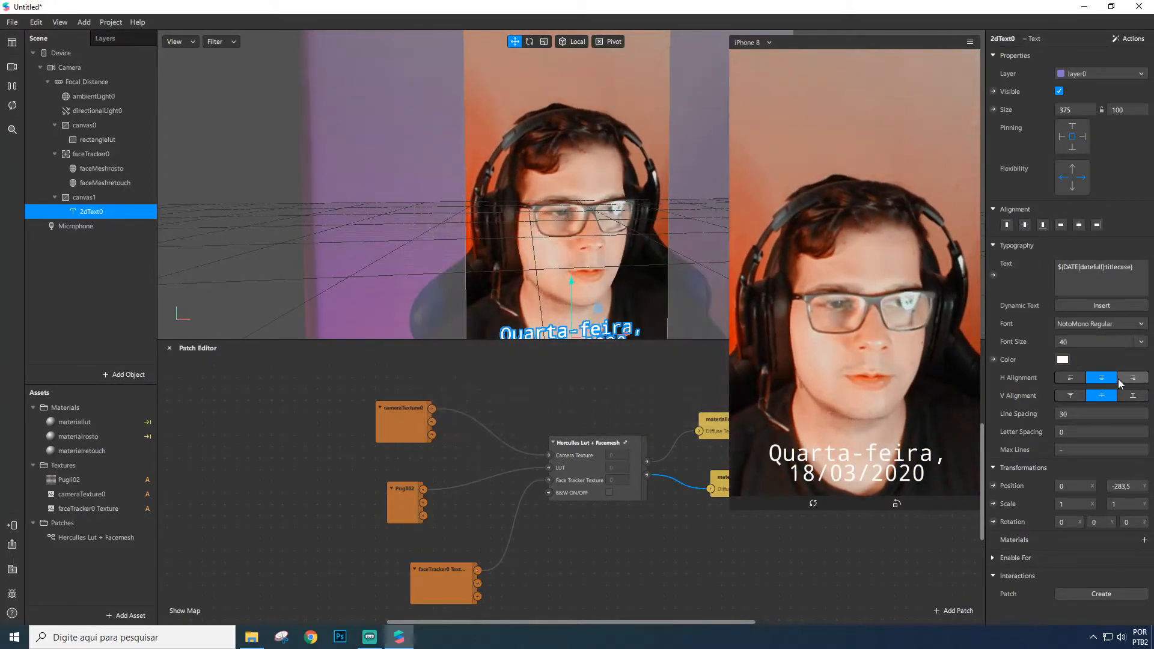
click(1100, 324)
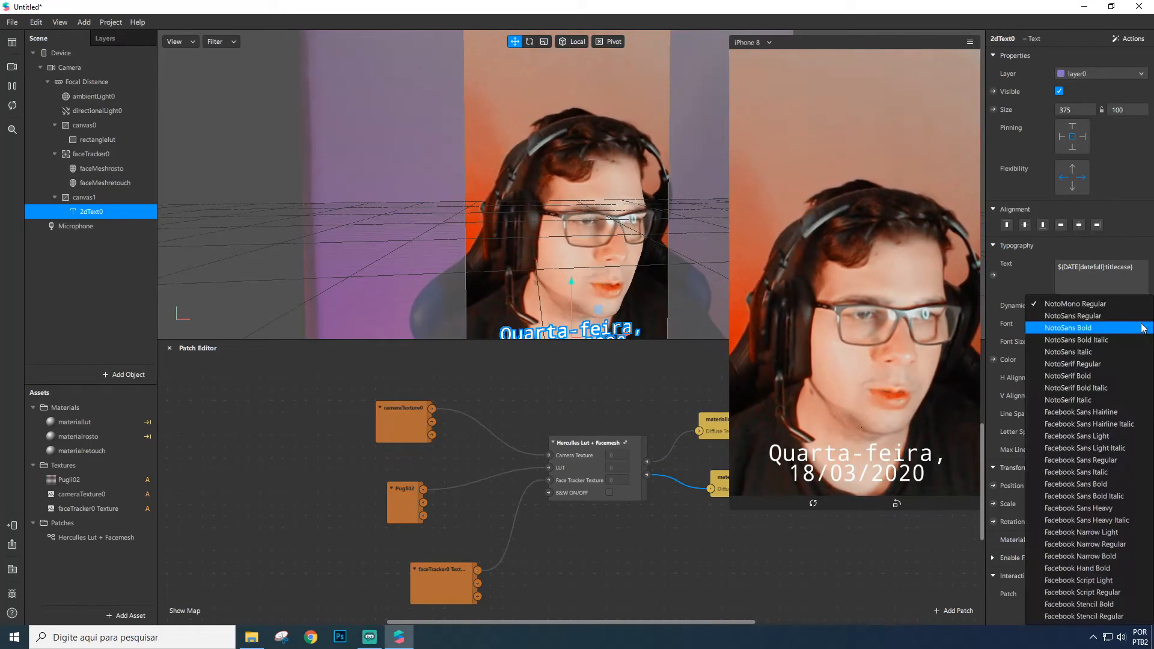
click(1115, 439)
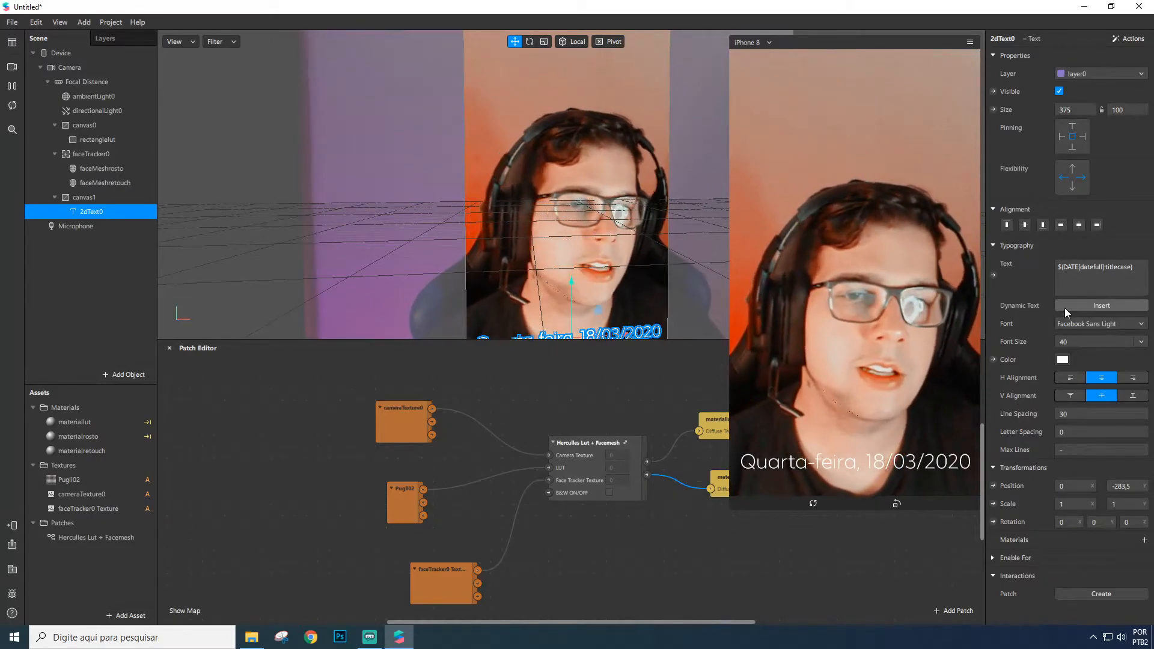
Rename the date text object in canvas1 as datafull
click(77, 197)
double_click(106, 211)
text(2dText0)
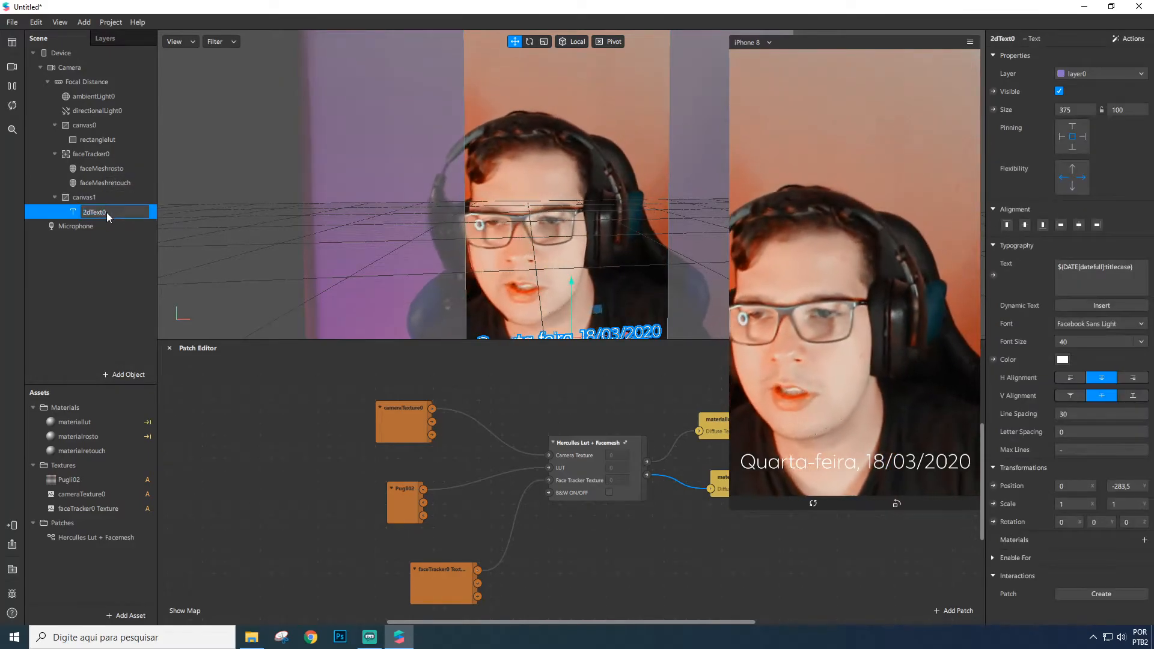
key(BackSpace)
key(BackSpace)
key(BackSpace)
text(datafull)
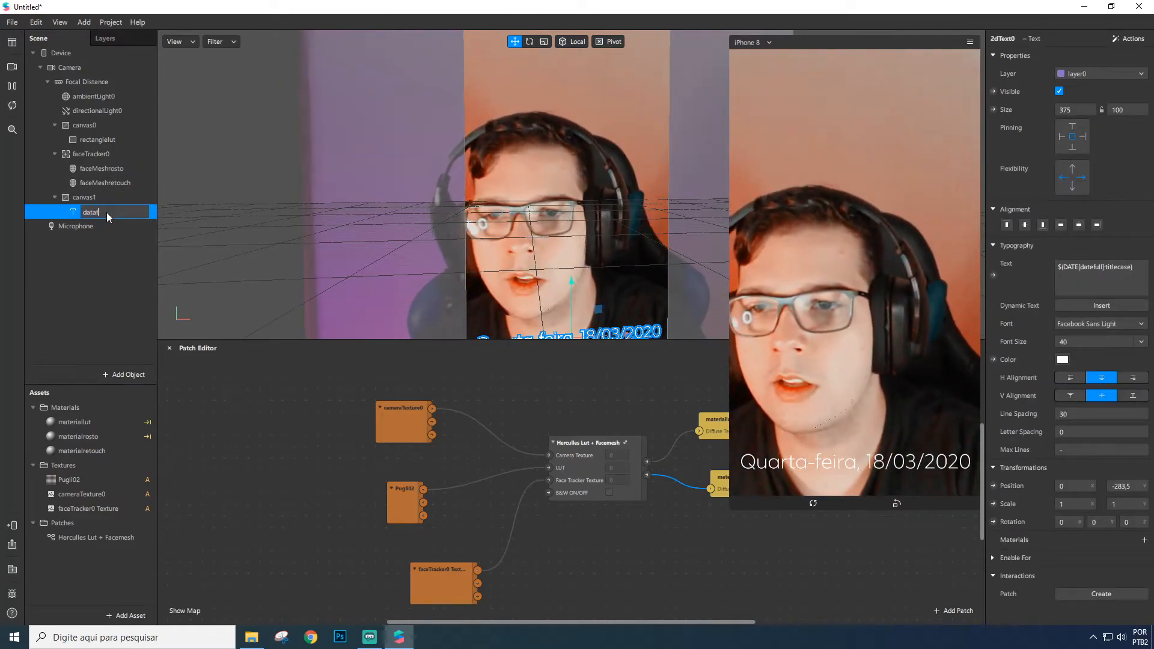
right_click(90, 200)
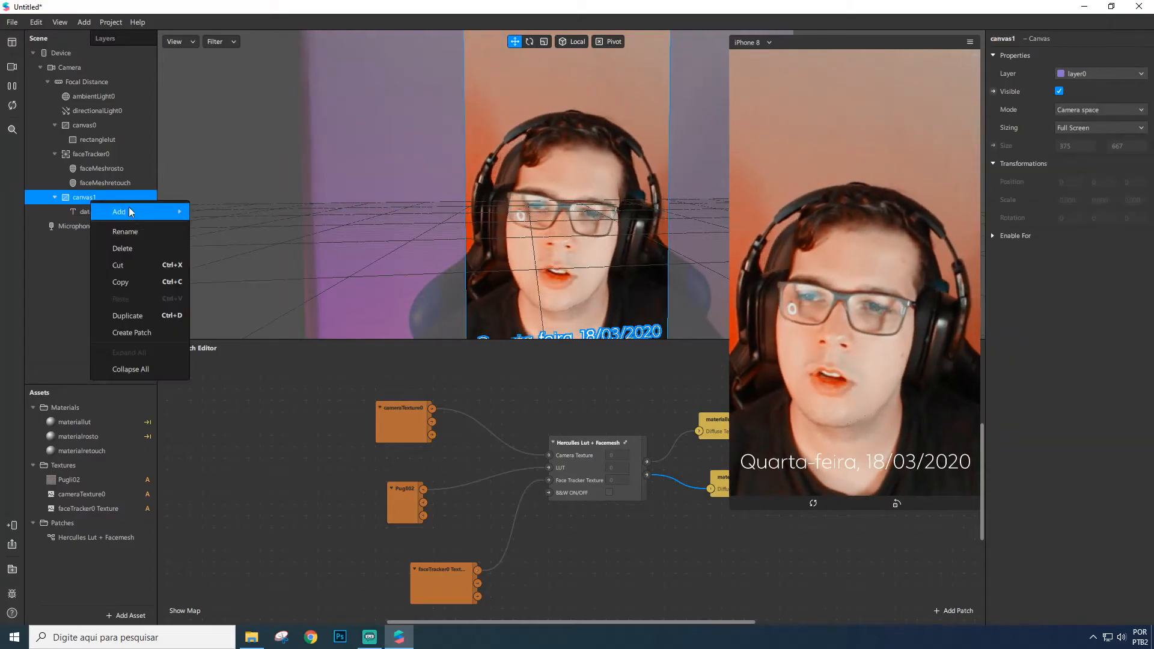
mouse_move(124, 210)
click(255, 420)
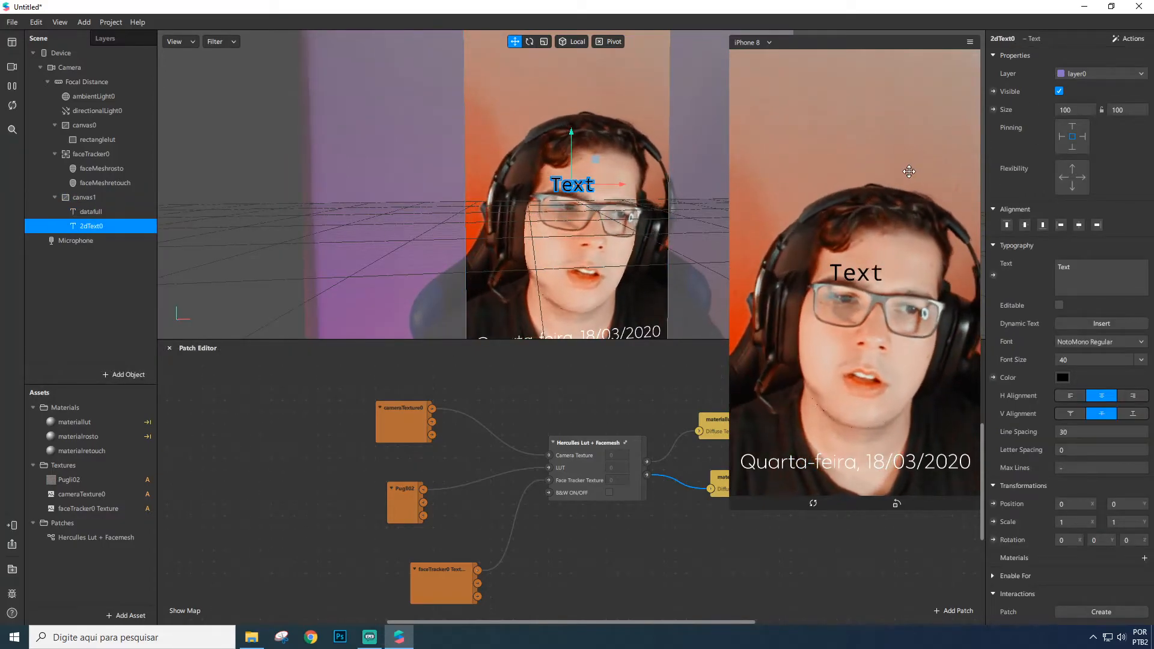
key(Delete)
Duplicate datafull under the name time and align the copy to the top of the canvas
click(91, 212)
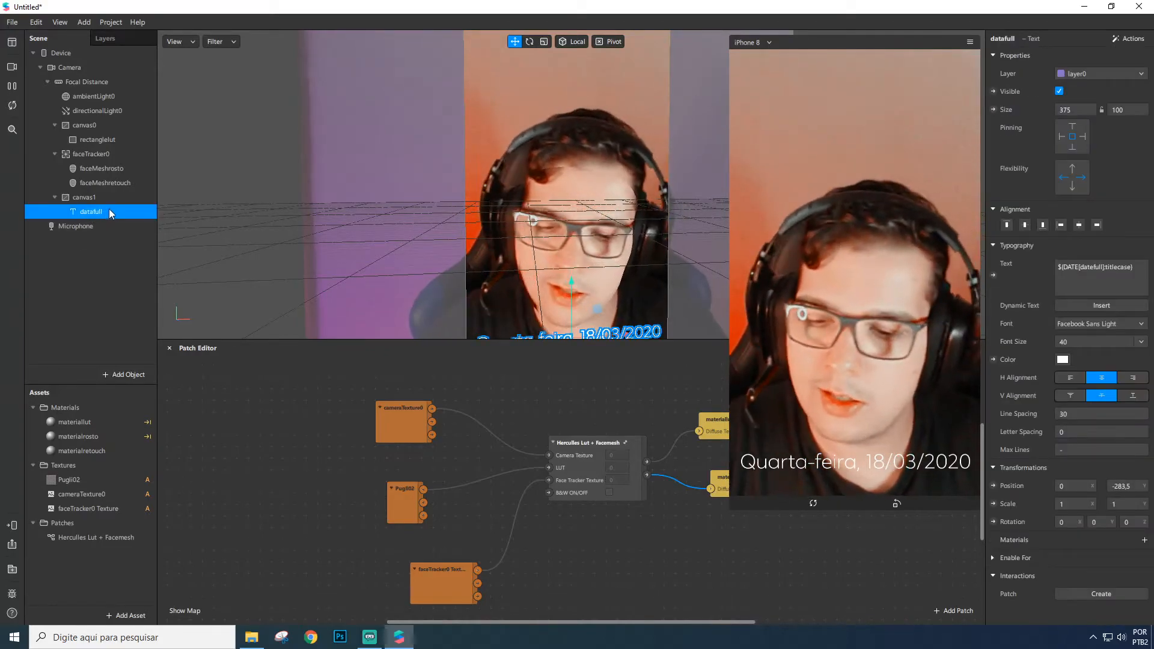
key(ctrl+d)
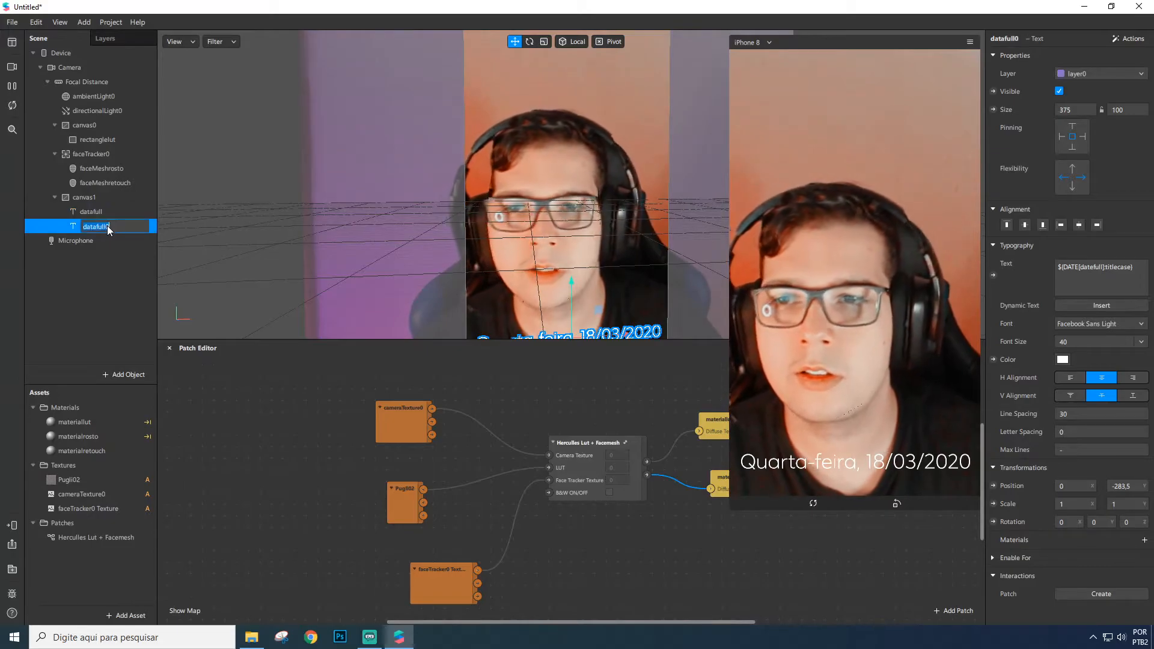
text(time)
key(Return)
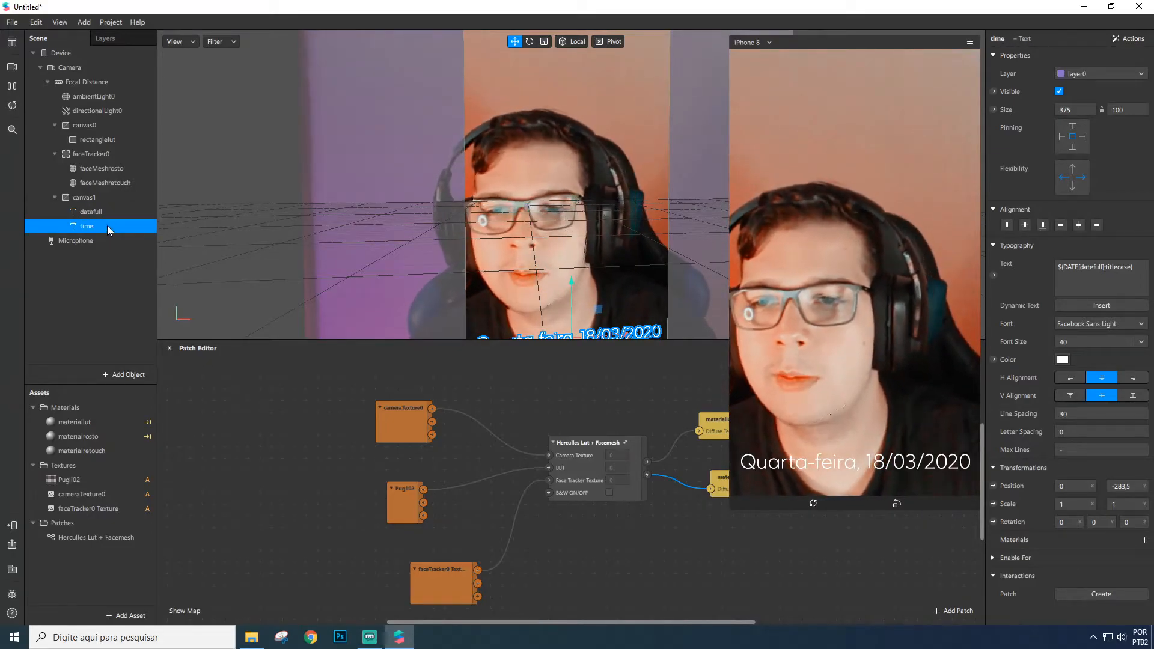
click(1007, 225)
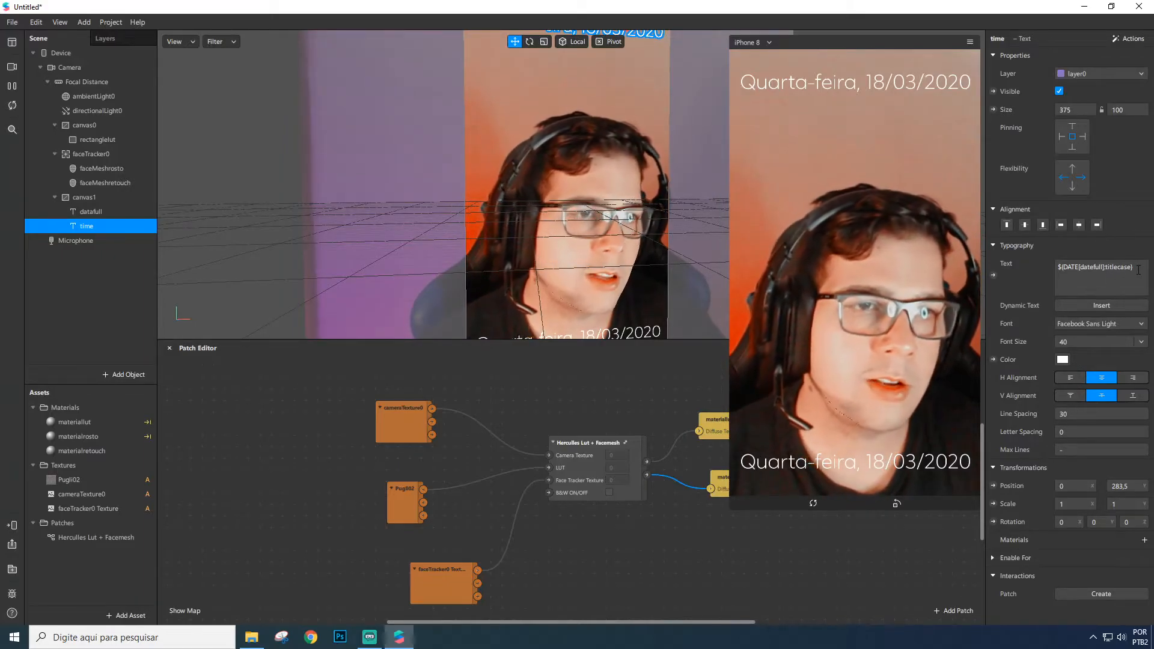
Replace the time object's text with the Time (Long) dynamic text and move the object above datafull in canvas1
key(BackSpace)
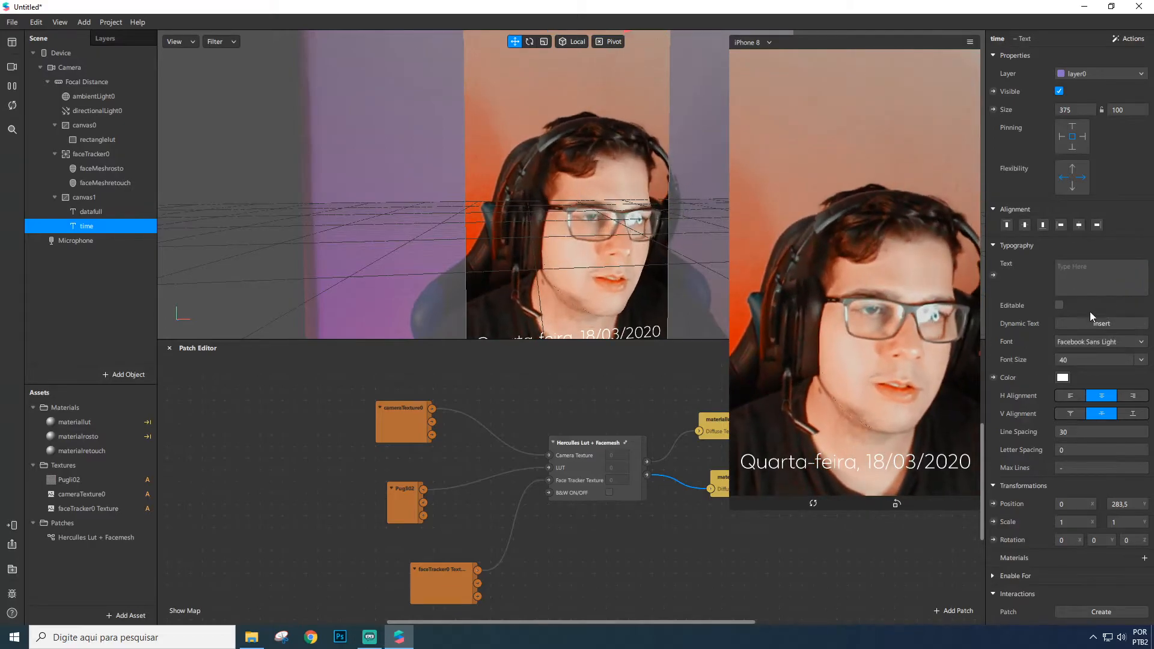
click(1091, 321)
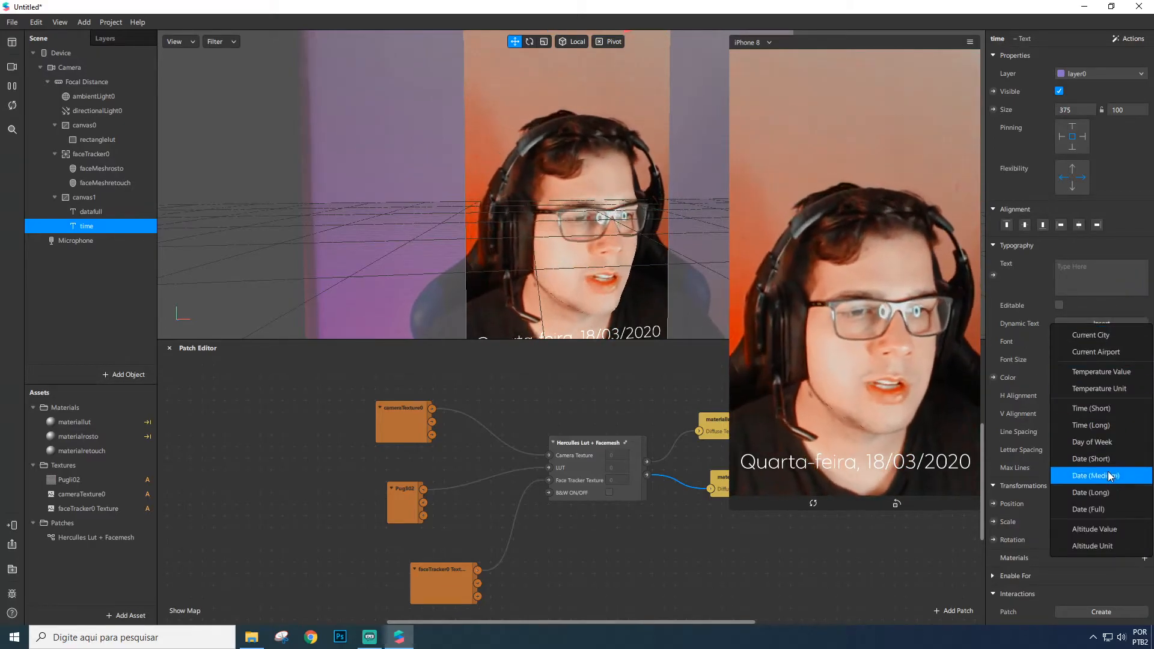
click(1106, 426)
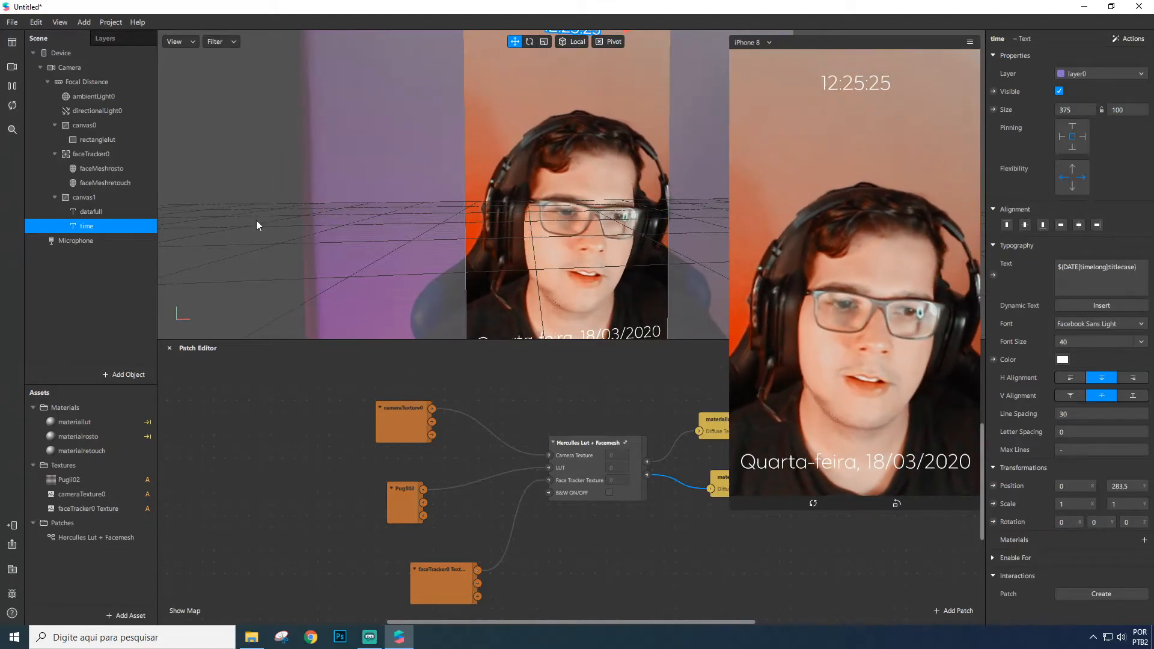
click(81, 258)
drag(84, 205, 89, 210)
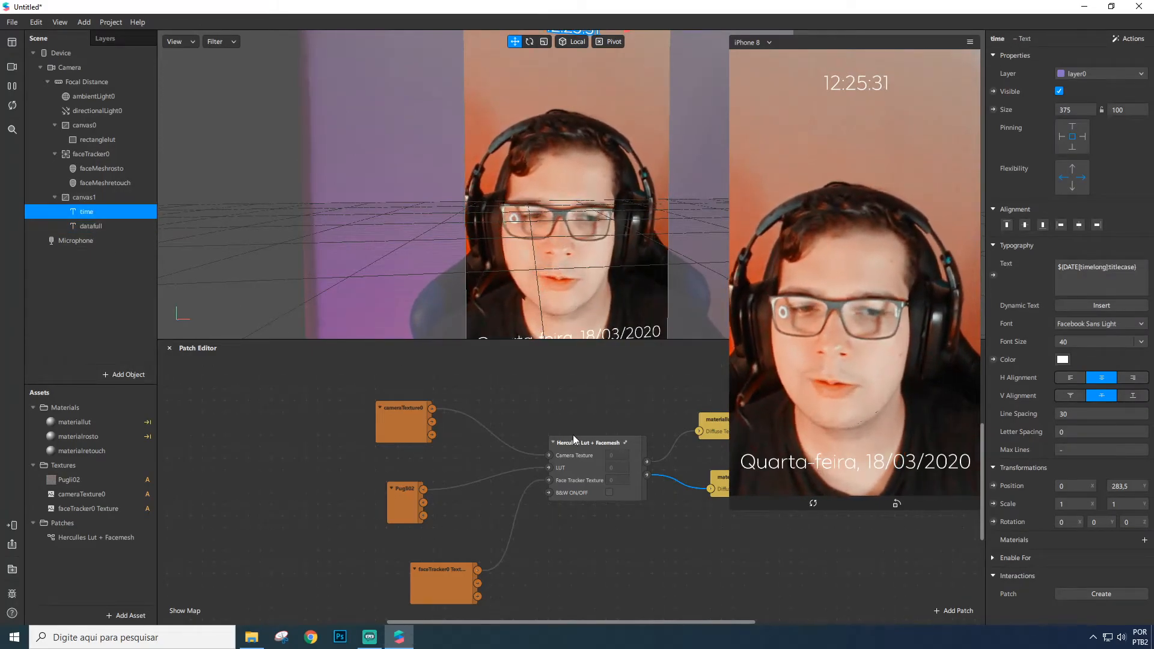
Rearrange the cameraTexture0, Pugli02 and faceTracker0 Texture patches into a compact column beside the Herculles patch
scroll(623, 486, down, 1)
drag(432, 552, 396, 528)
drag(402, 462, 399, 458)
drag(404, 394, 406, 362)
drag(395, 437, 407, 404)
drag(410, 534, 398, 441)
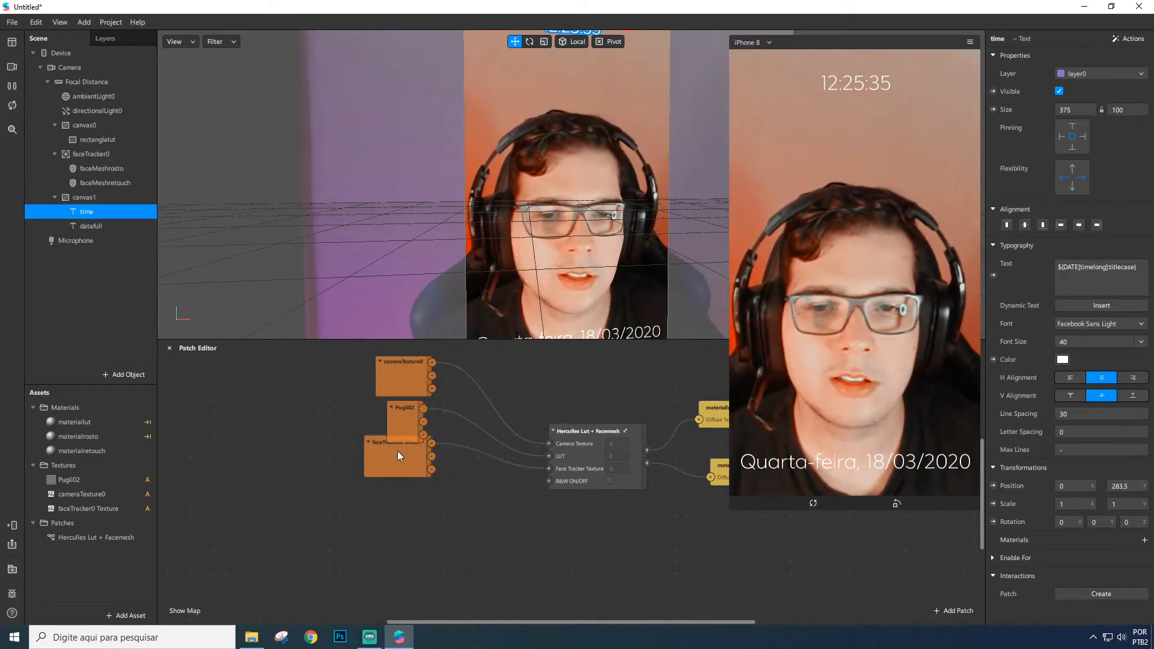
click(546, 496)
Add a Screen Tap patch in the free space below the texture patches
scroll(716, 564, down, 4)
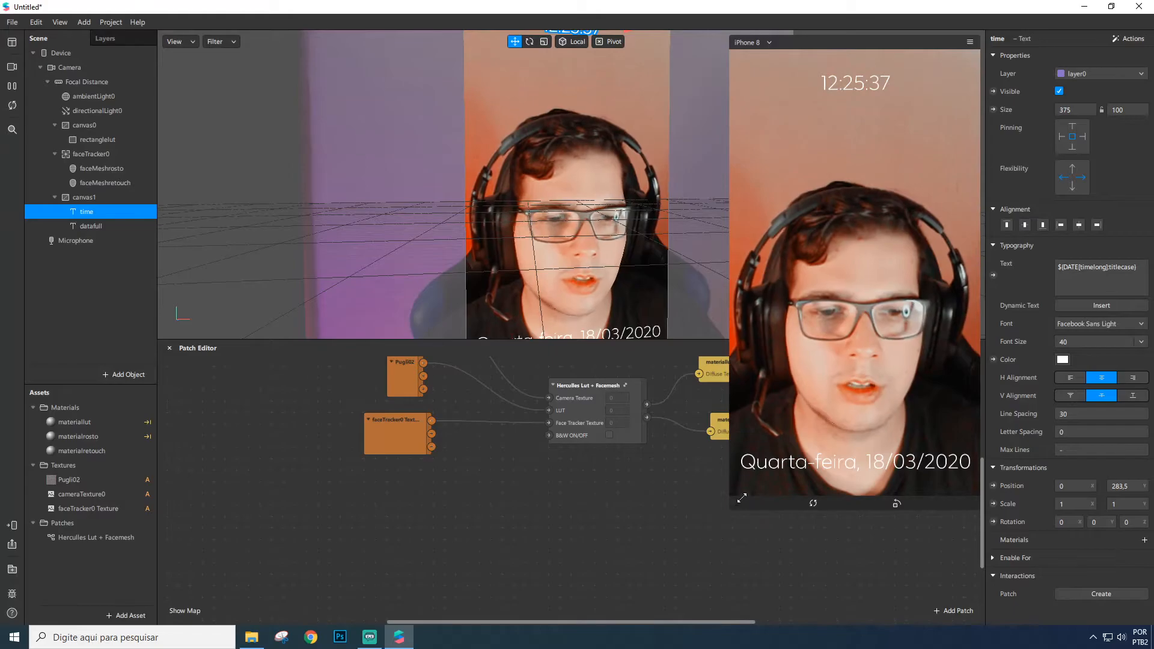
double_click(406, 551)
text(scre)
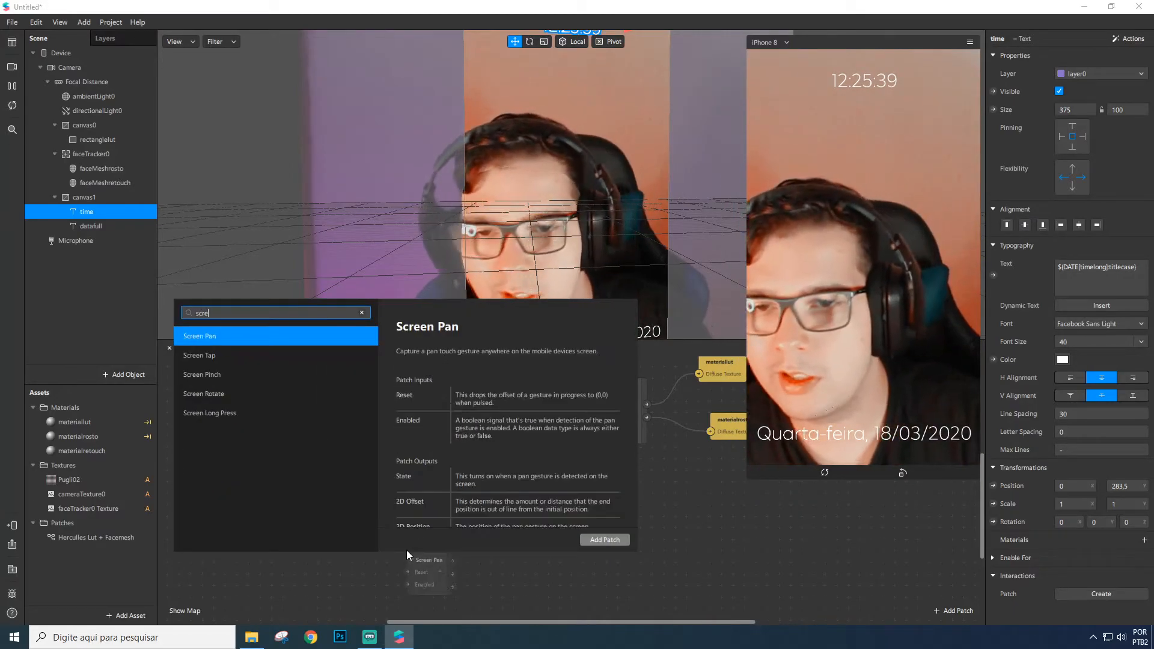
key(Down)
key(Return)
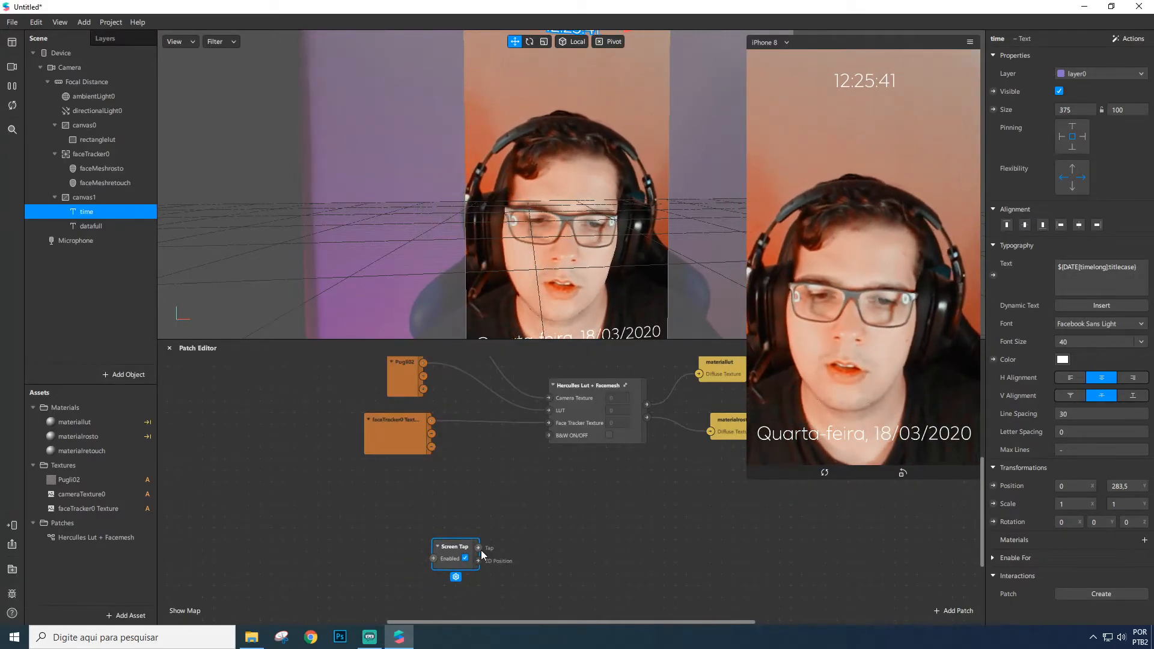
Add a Counter patch driven by the Screen Tap's Tap output and place it beside the Screen Tap patch
double_click(575, 535)
text(coun)
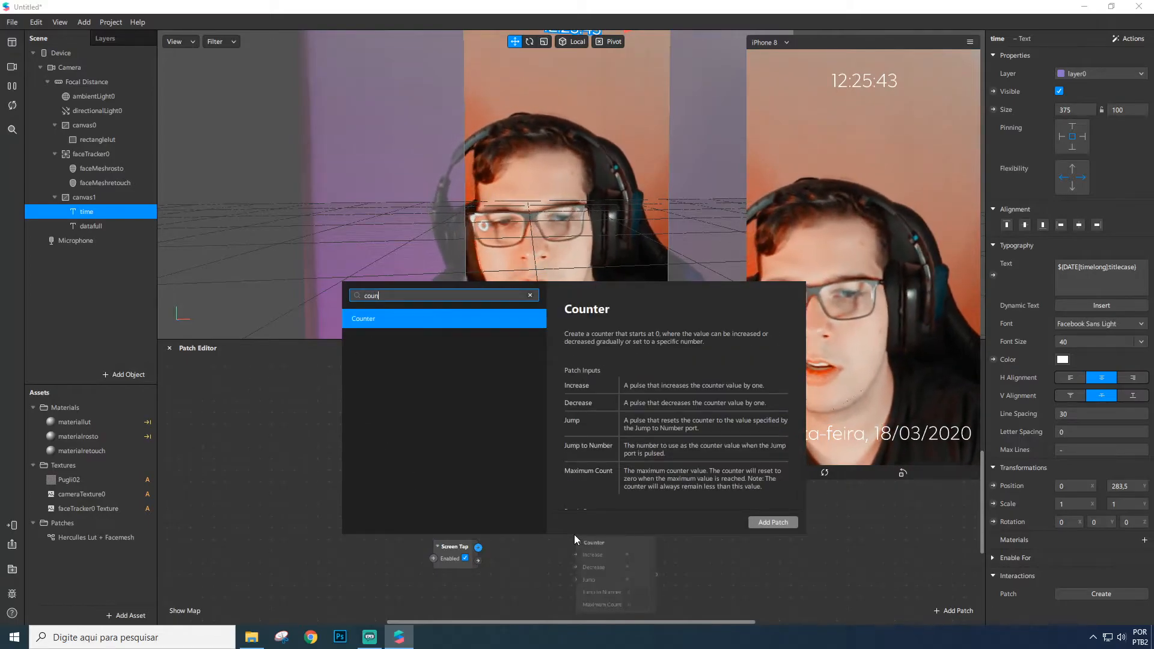
key(Return)
drag(590, 539, 554, 522)
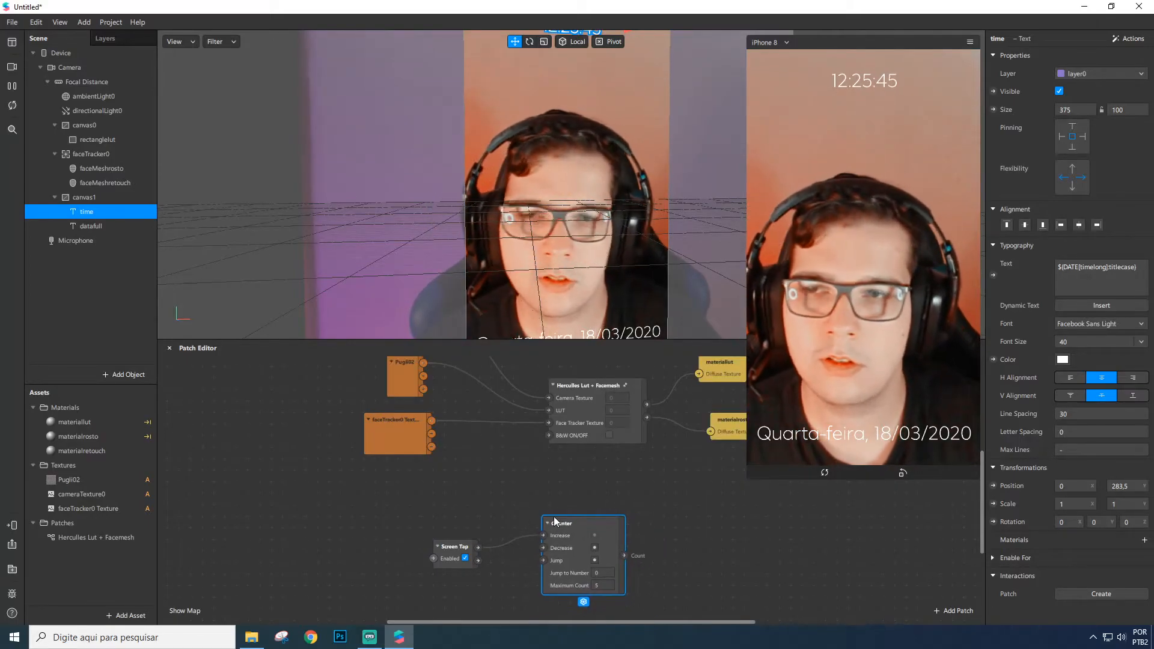
Add an Option Sender fed by the Counter's Count output, set its type to Boolean and enable its Value
drag(633, 554, 677, 539)
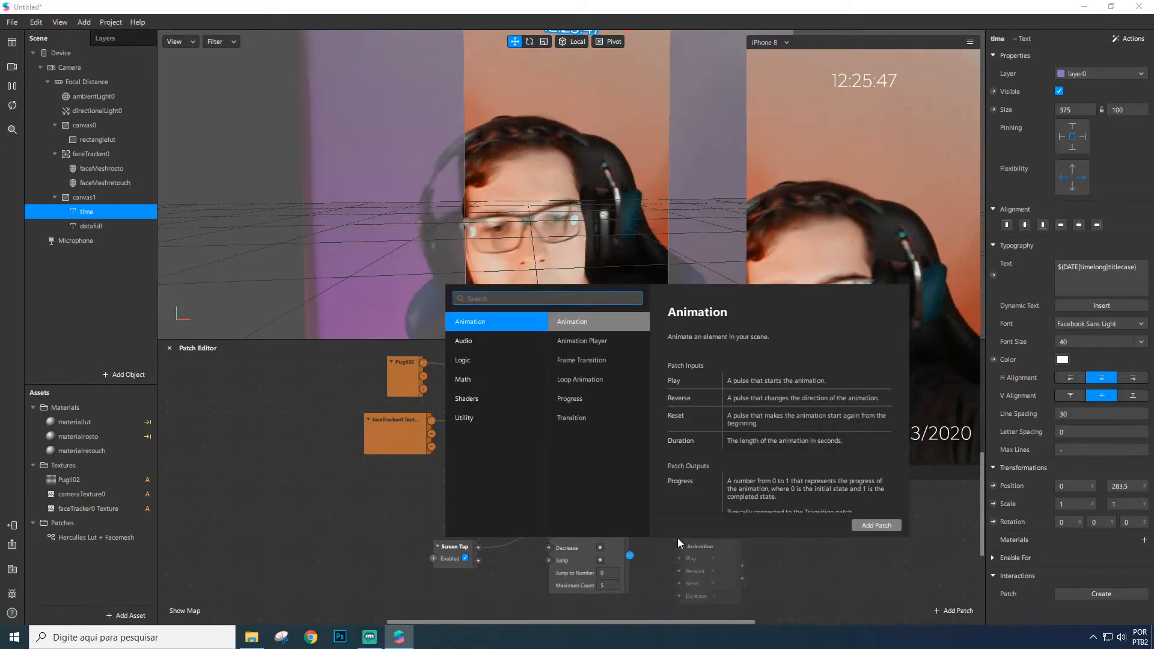
text(option)
key(Down)
key(Return)
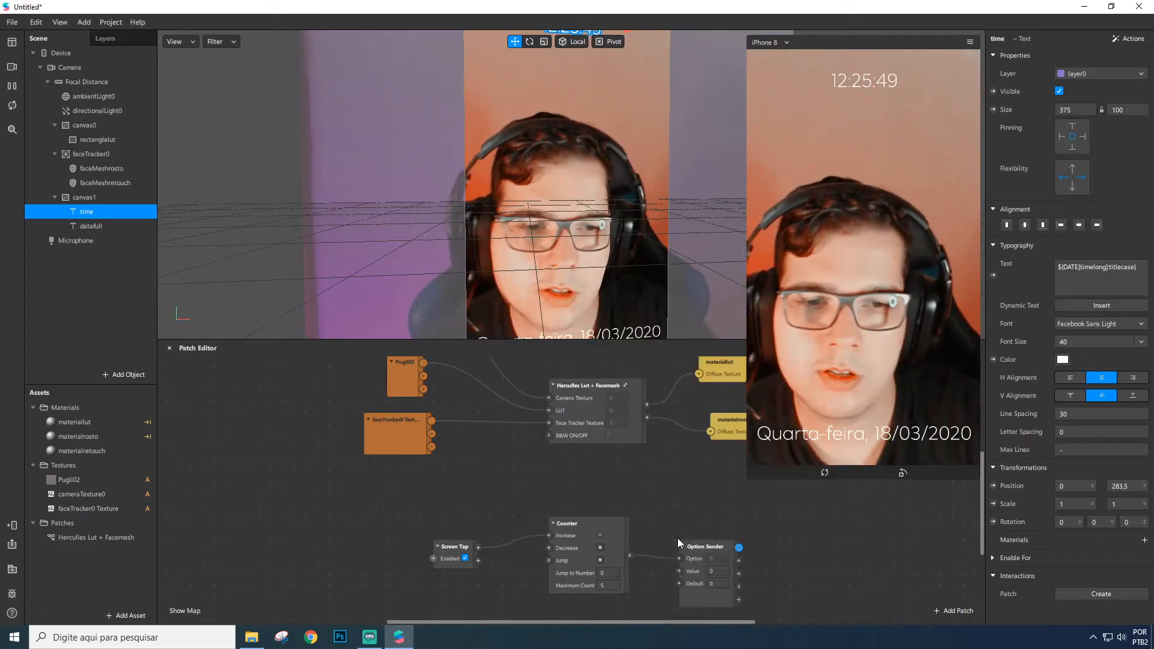
scroll(703, 541, down, 1)
click(696, 581)
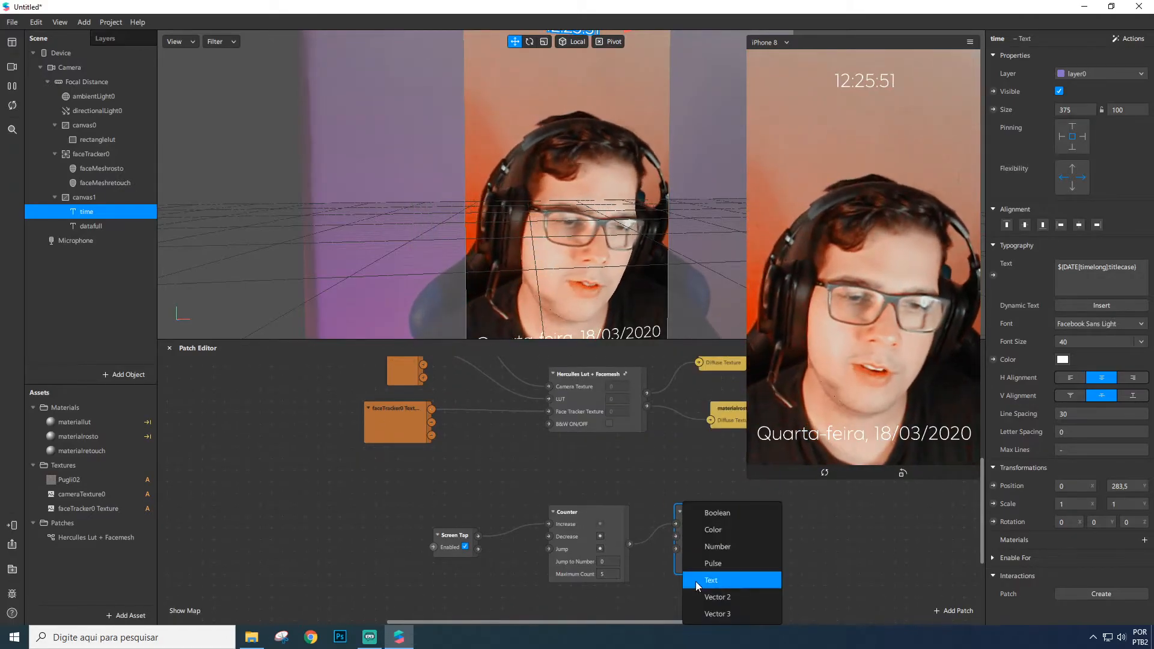
click(729, 514)
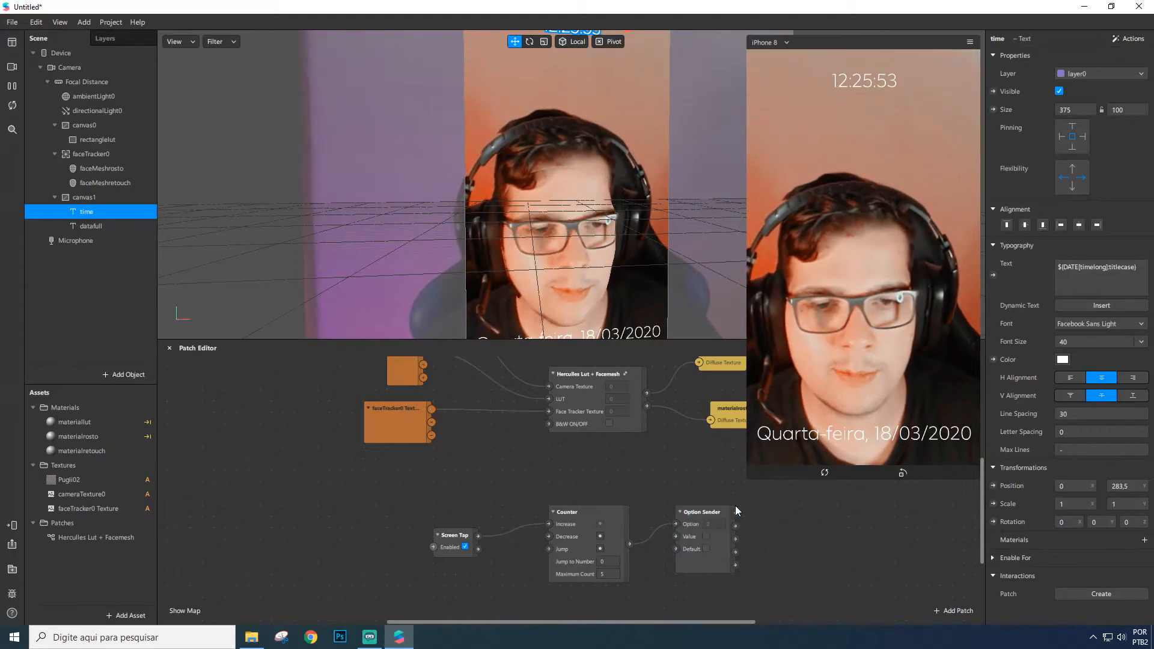
drag(709, 521, 698, 534)
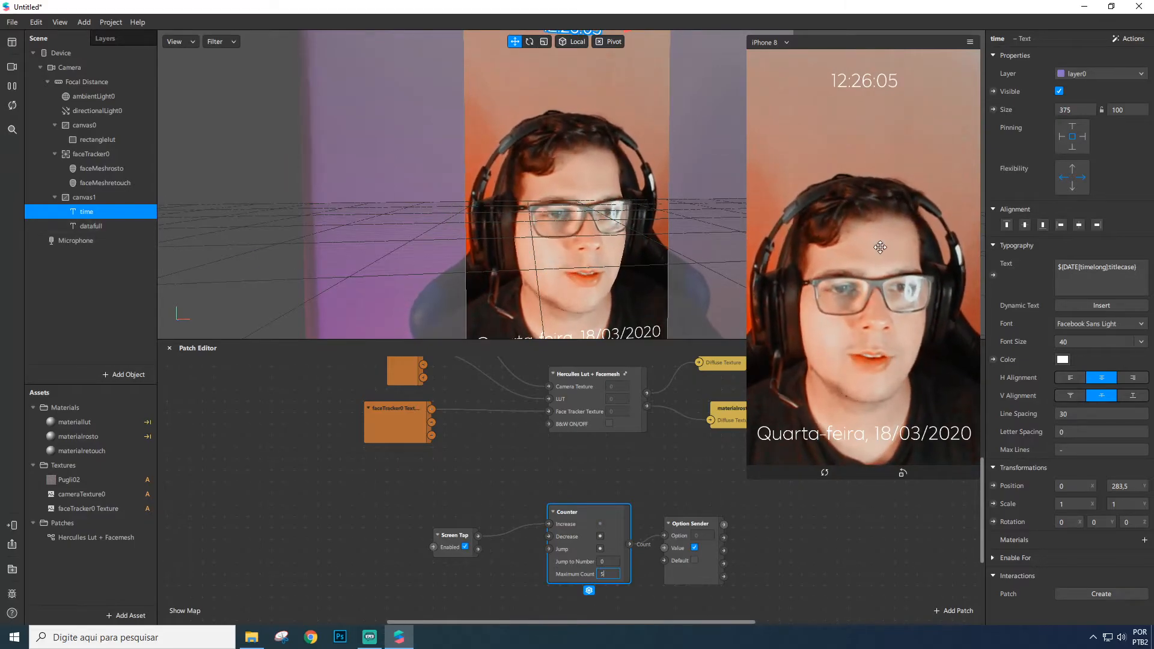
Duplicate the datafull text object three times in canvas1
click(88, 227)
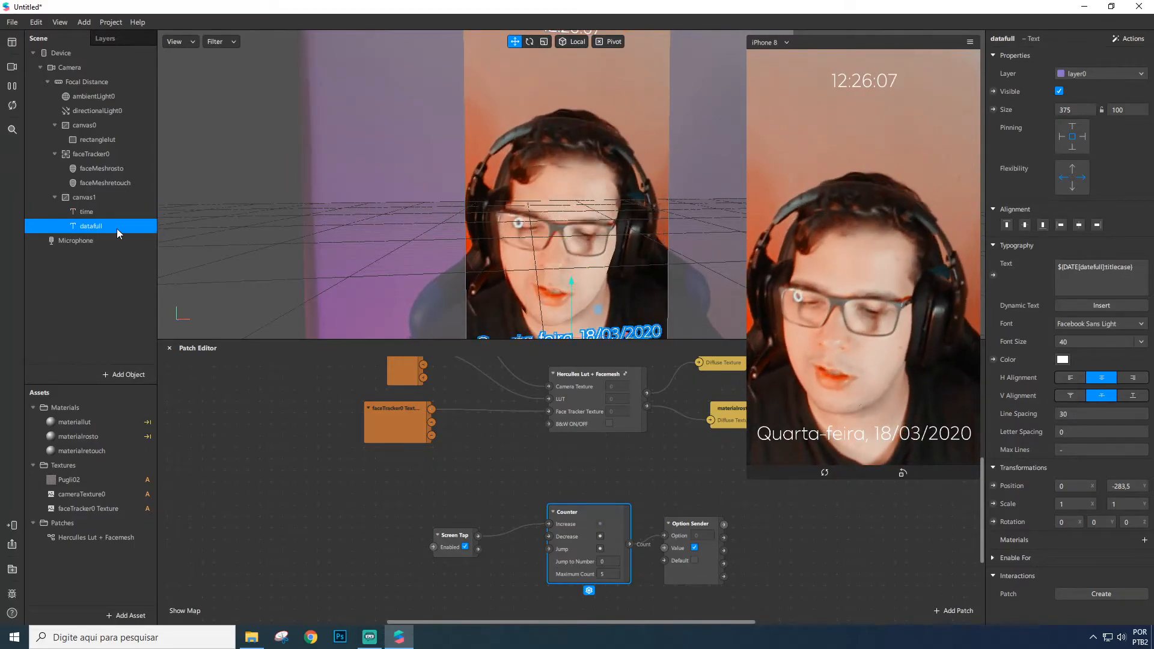
key(ctrl+d)
key(ctrl+d)
key(ctrl+d)
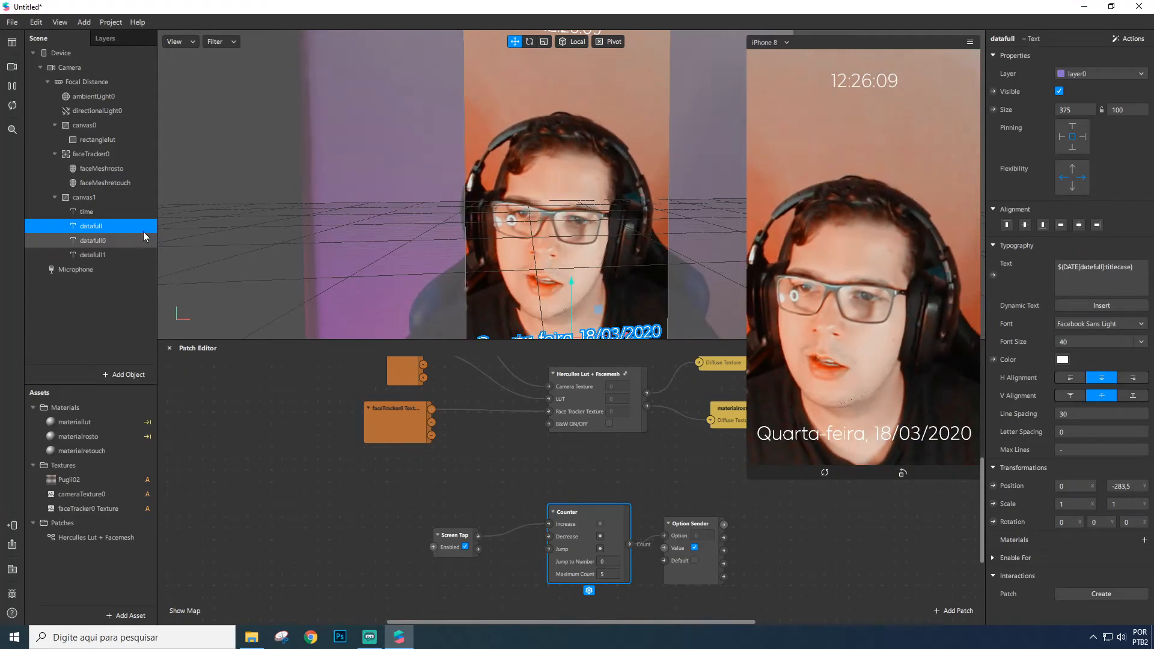
Replace the text of datafull0 with the Date (Long) dynamic text
click(102, 242)
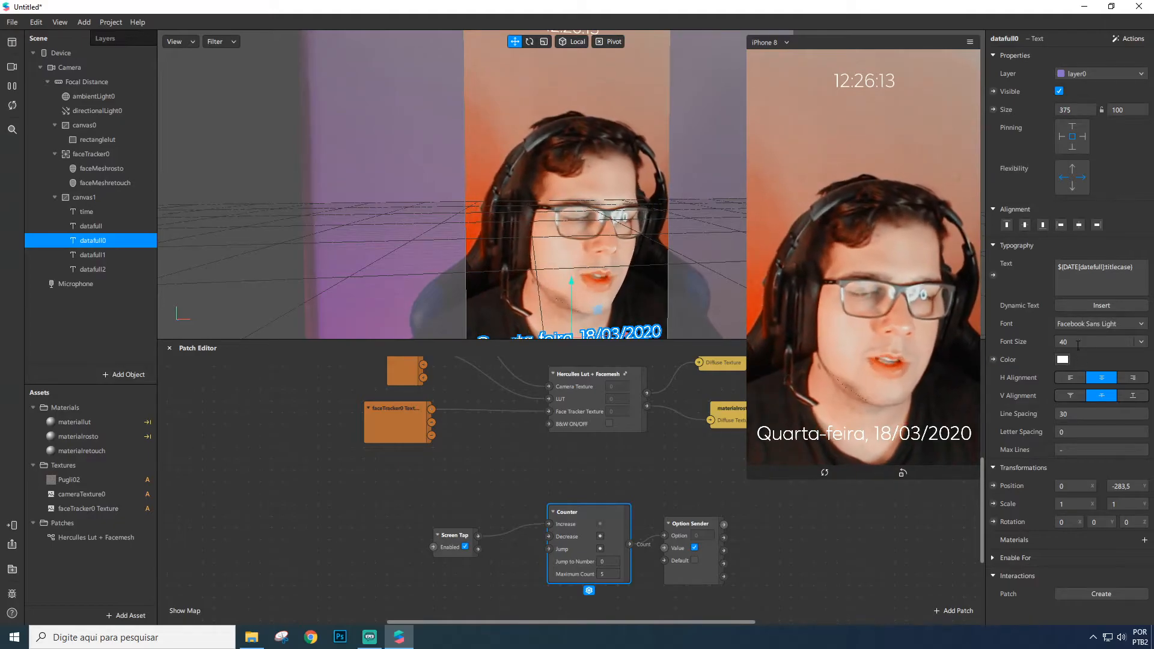
drag(1117, 293, 1022, 262)
key(BackSpace)
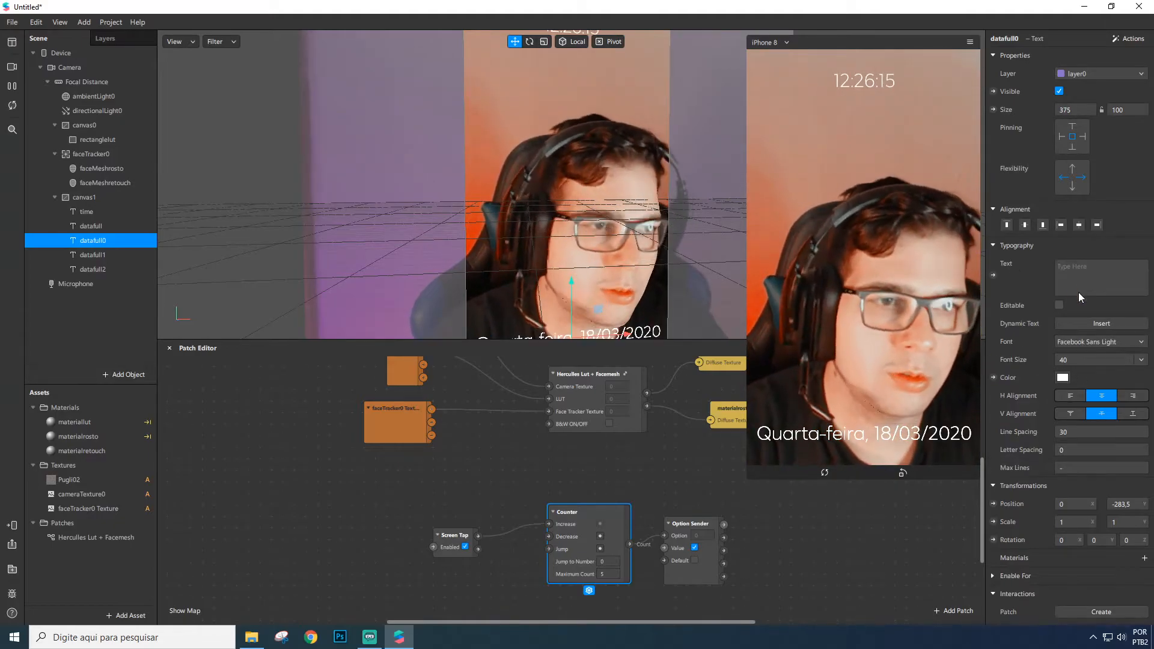
click(1101, 325)
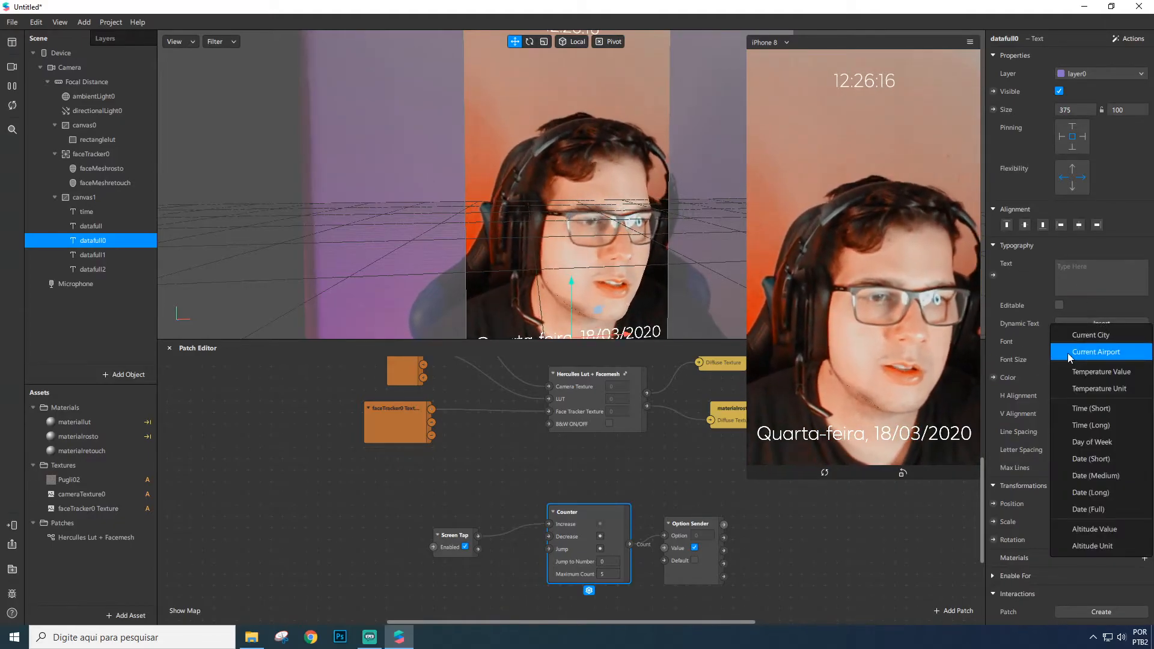
click(1118, 493)
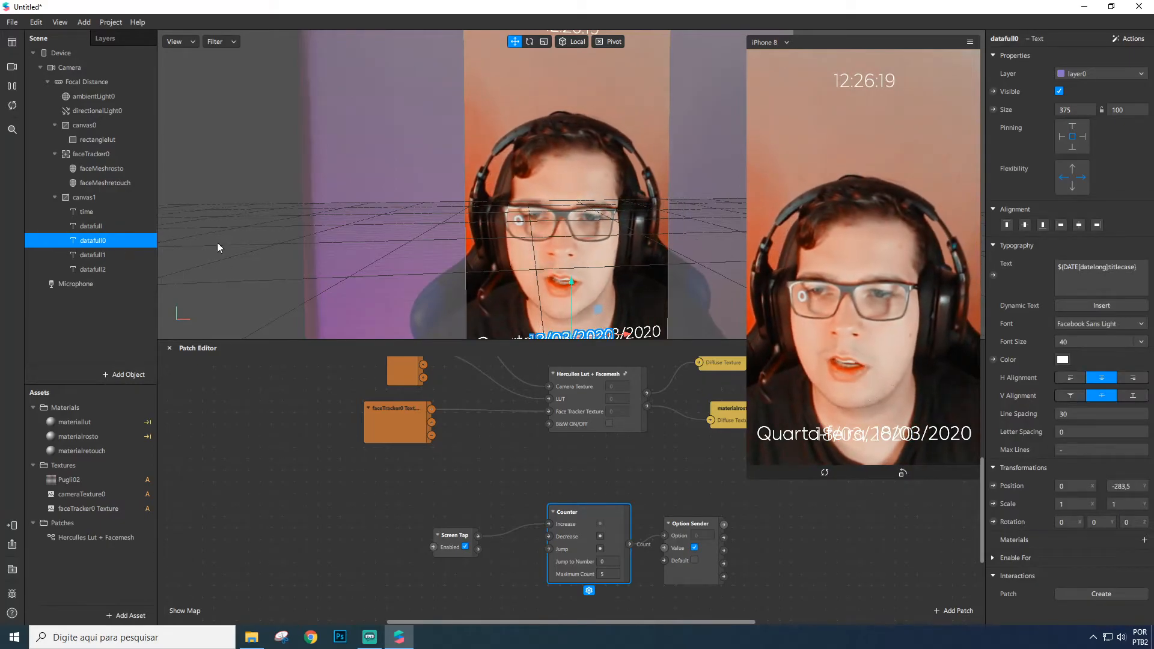
Create Visible patches for datafull, datafull0, datafull1 and datafull2 and spread them out beside the Option Sender
click(90, 226)
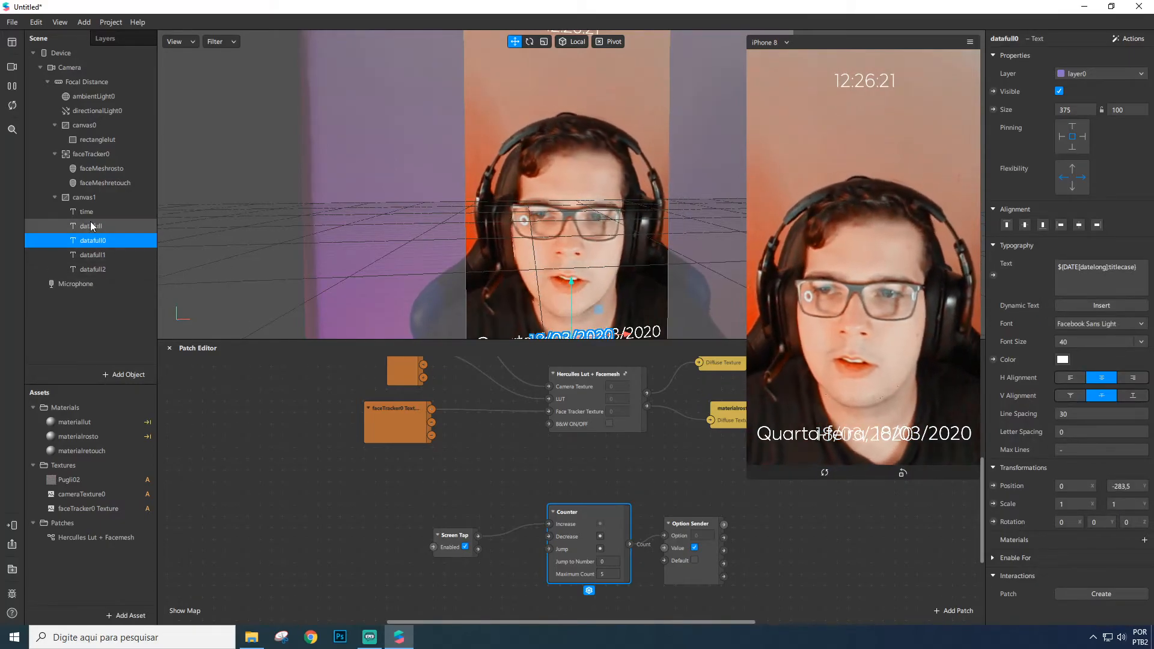
shift+click(93, 270)
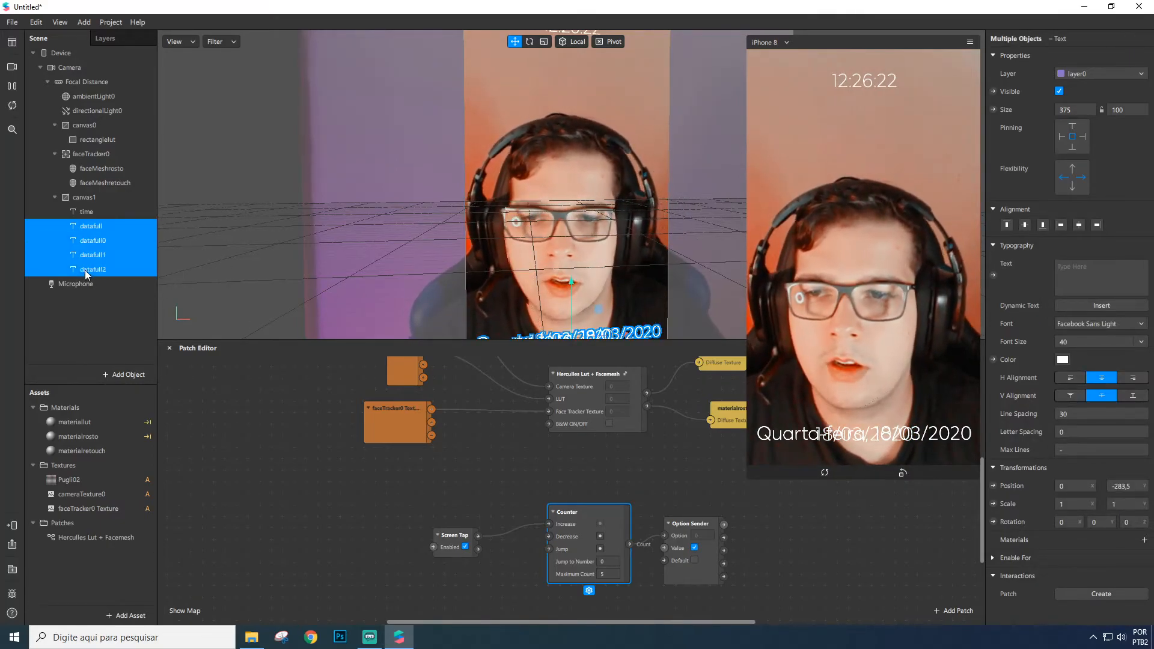
click(993, 91)
drag(591, 500, 855, 582)
drag(592, 500, 840, 513)
drag(601, 503, 818, 490)
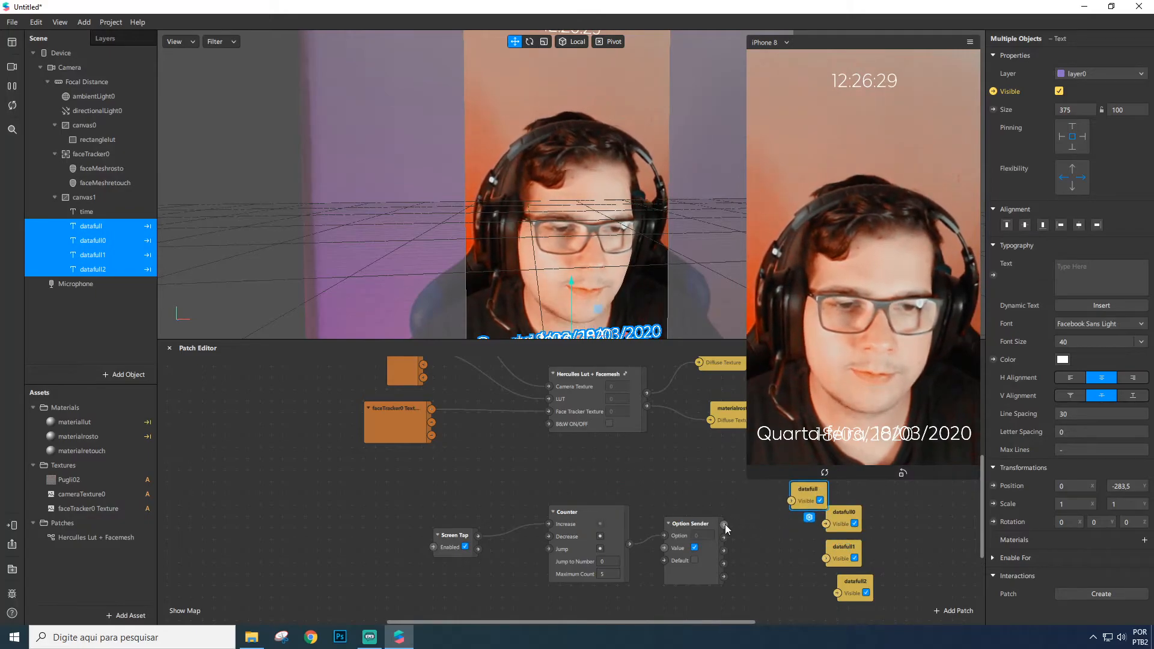
Connect the Option Sender's outputs in order to the Visible inputs of datafull, datafull0, datafull1 and datafull2
drag(728, 538, 827, 523)
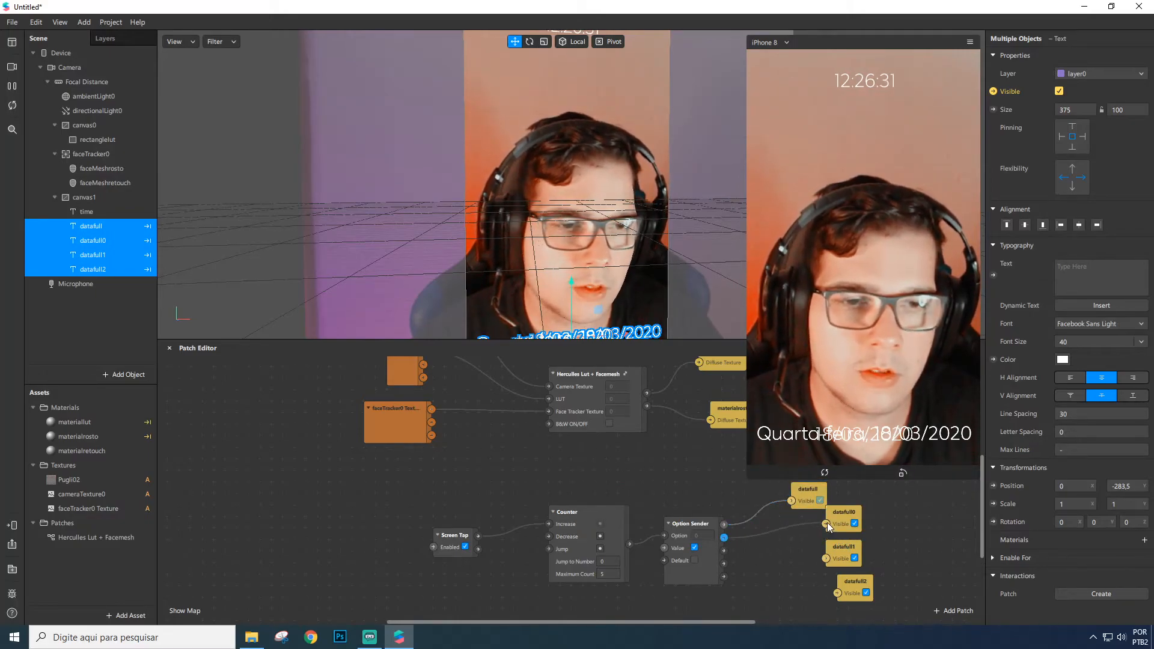
drag(724, 563, 819, 597)
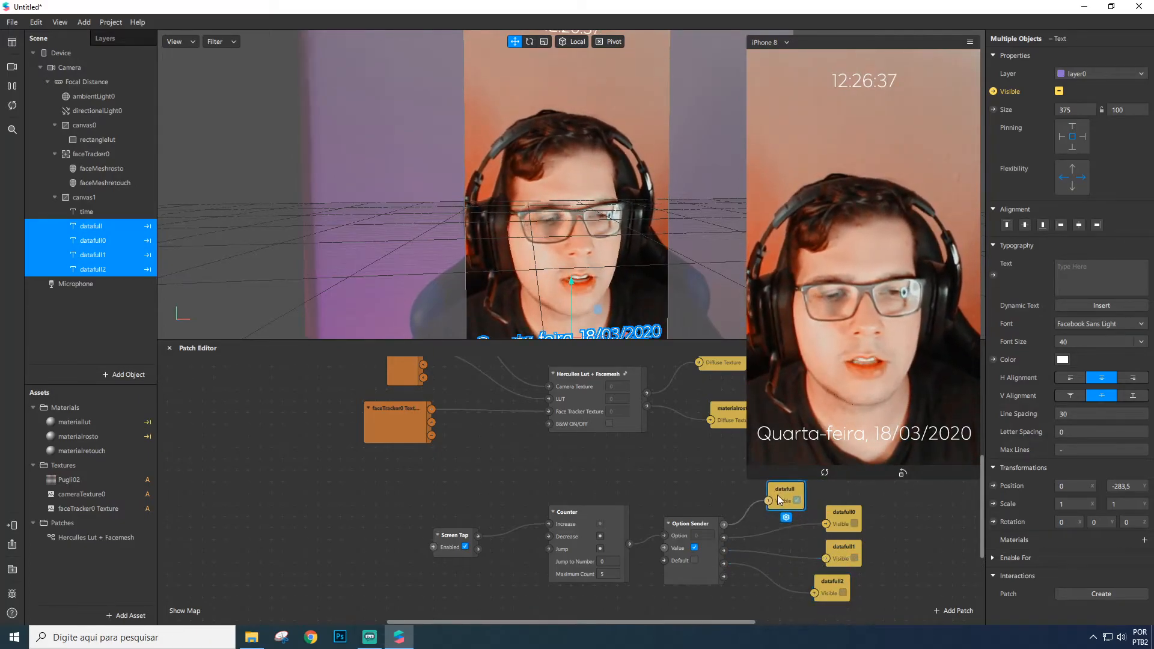
Set the Counter's Maximum Count to 4 and test switching the date texts by tapping the simulator preview
click(835, 345)
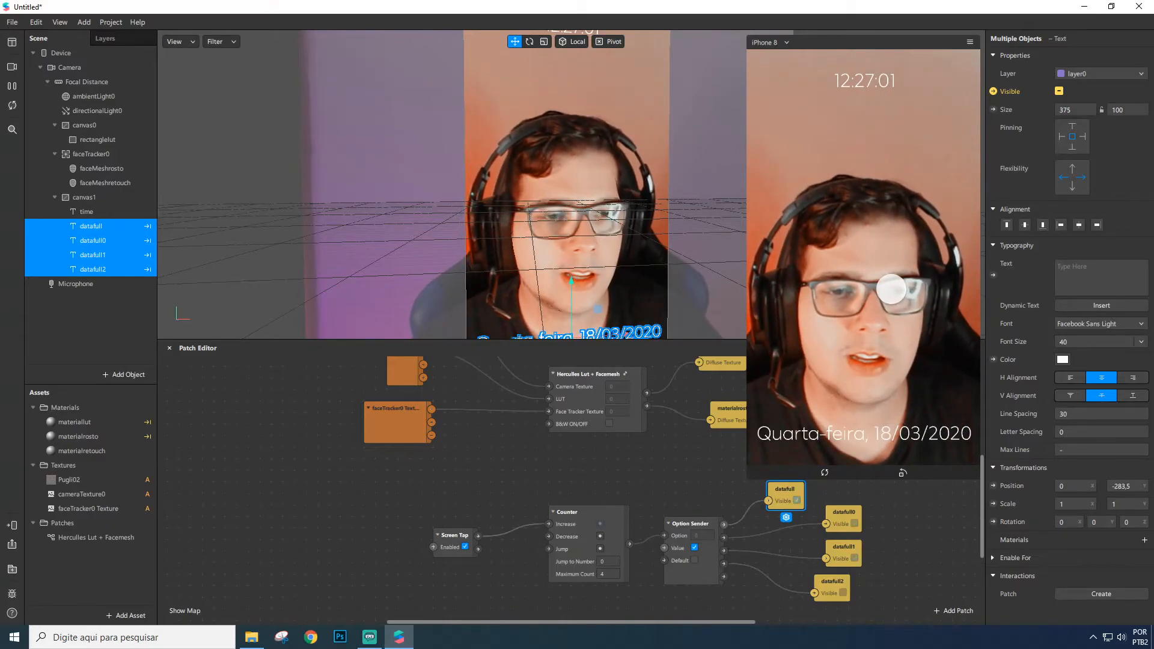
click(894, 294)
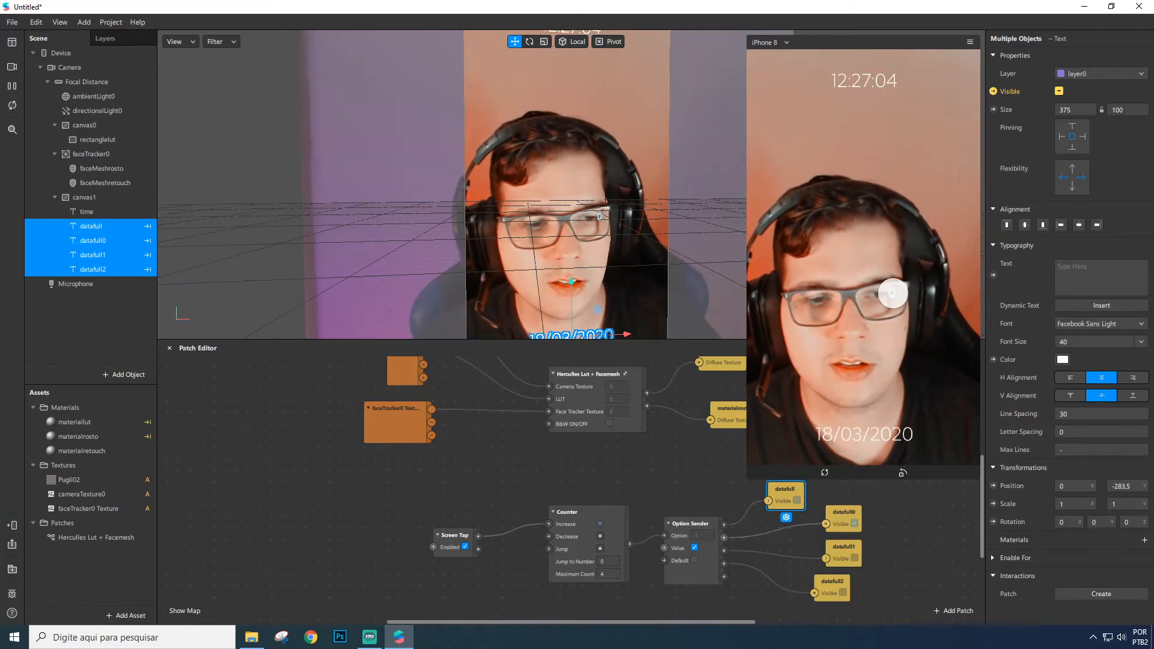
Replace the text of datafull1 with the Date (Short) dynamic text
click(92, 255)
triple_click(1091, 289)
key(BackSpace)
click(1102, 324)
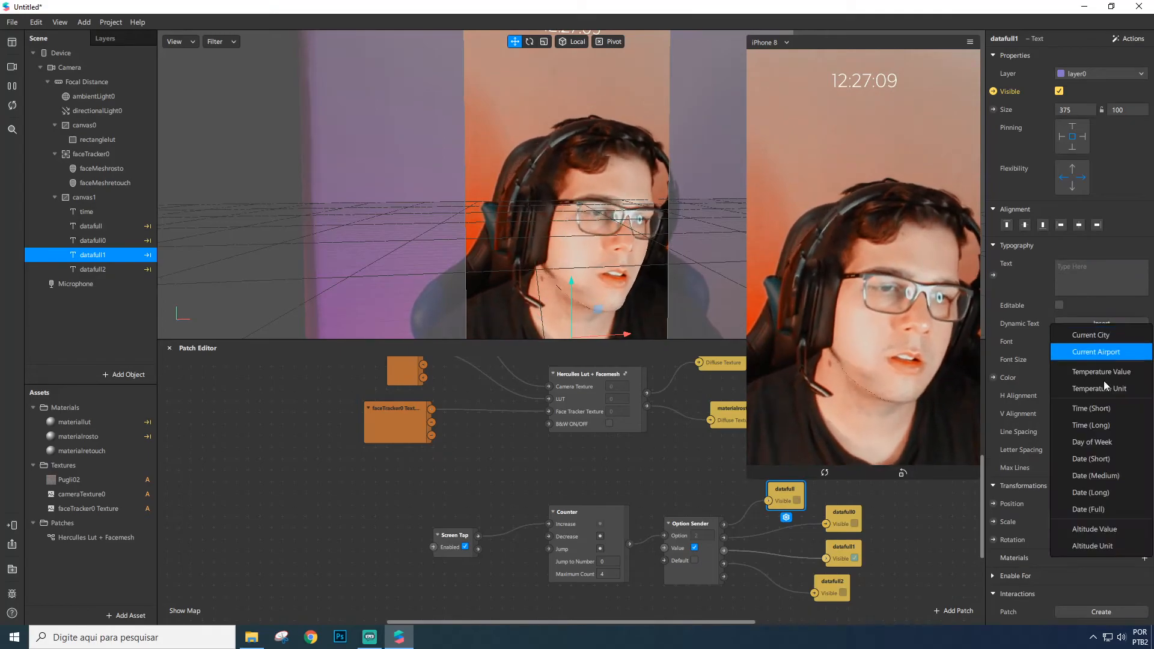
click(1119, 459)
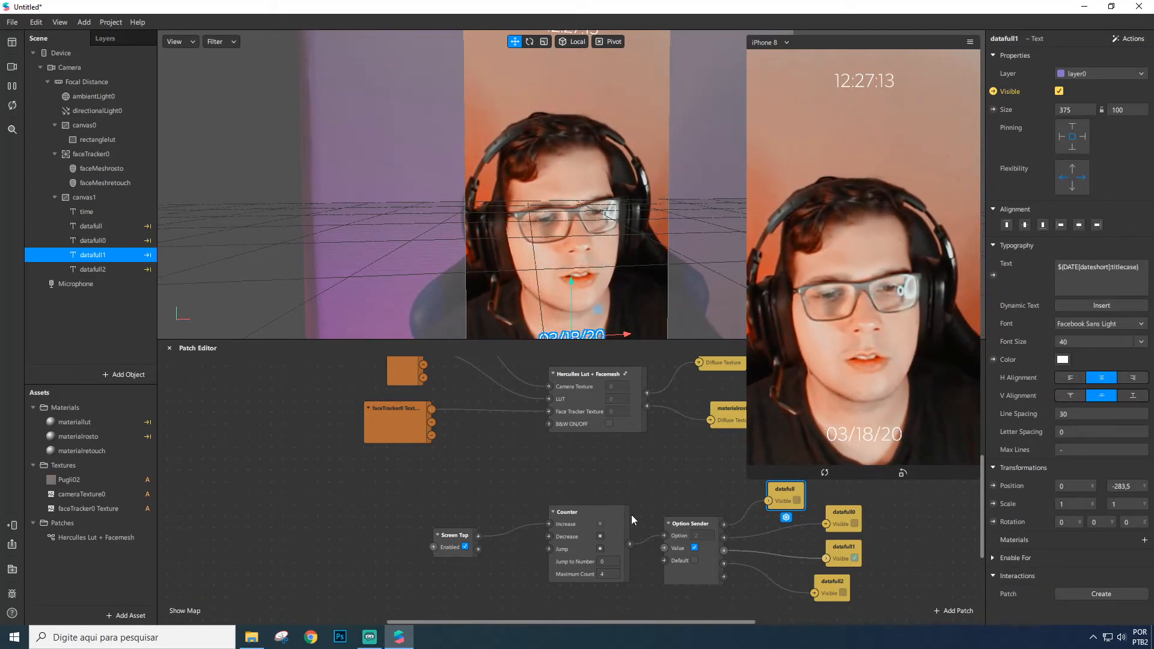
Replace the text of datafull2 with the Date (Medium) dynamic text
key(Down)
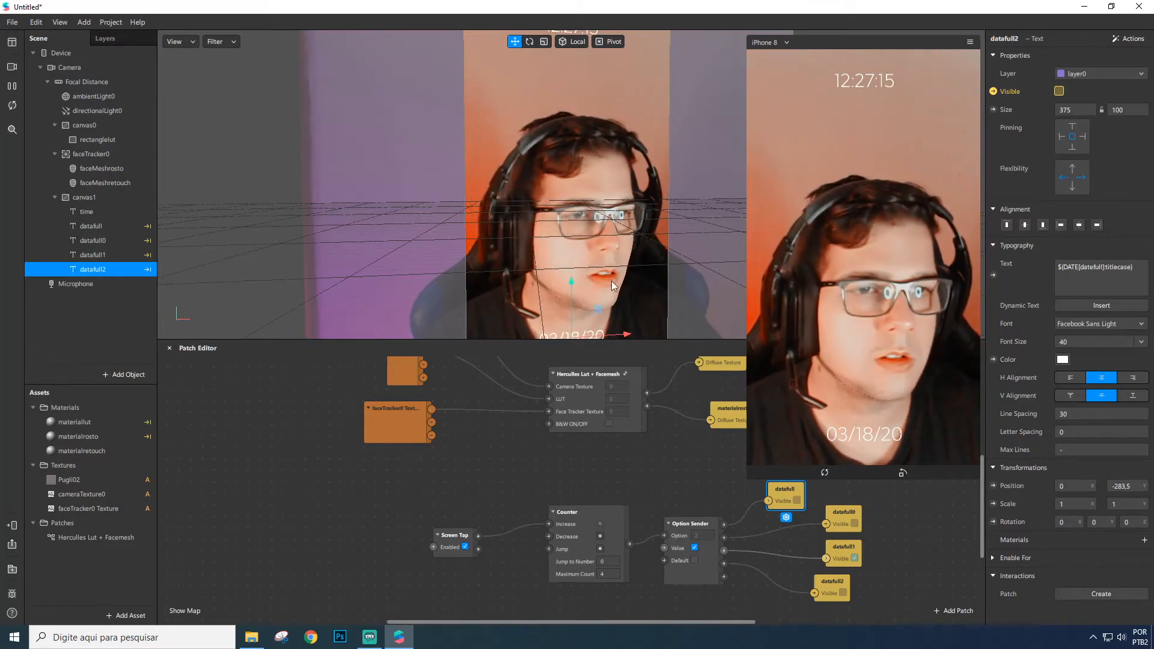
click(1048, 268)
key(ctrl+a)
key(BackSpace)
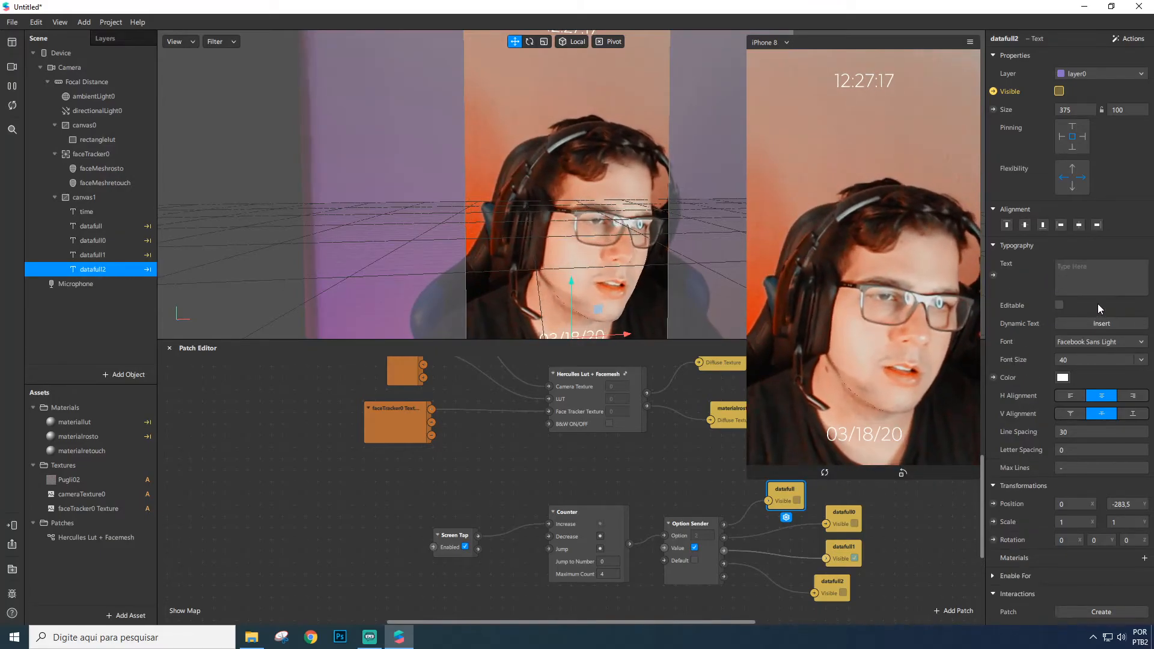
click(1101, 324)
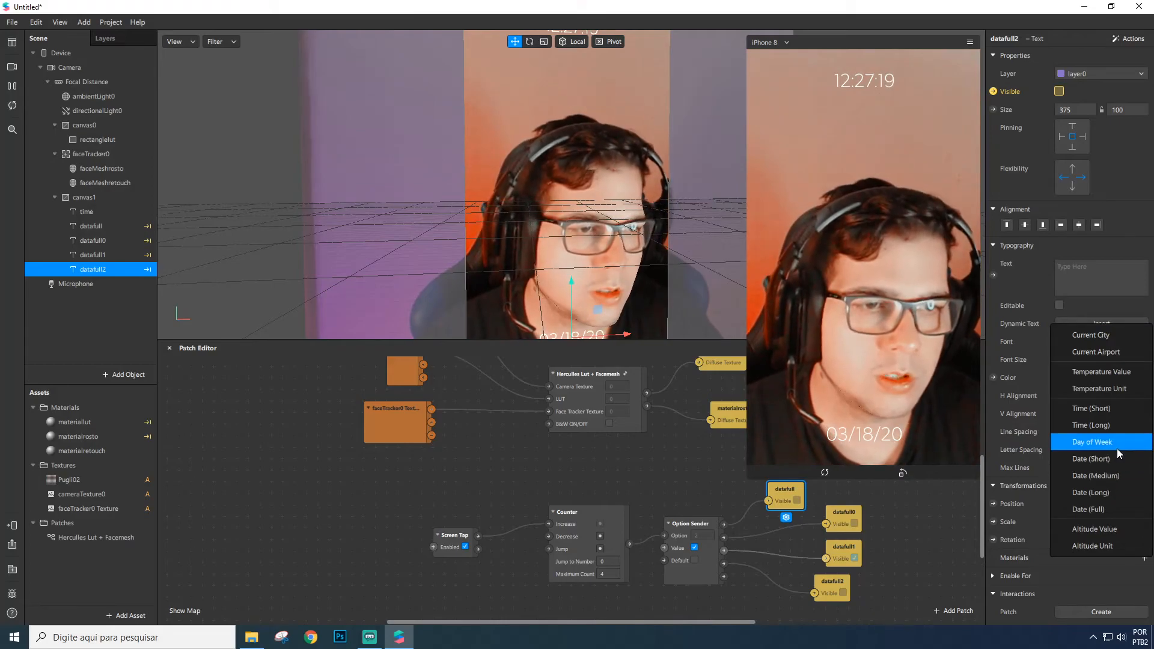
click(1106, 476)
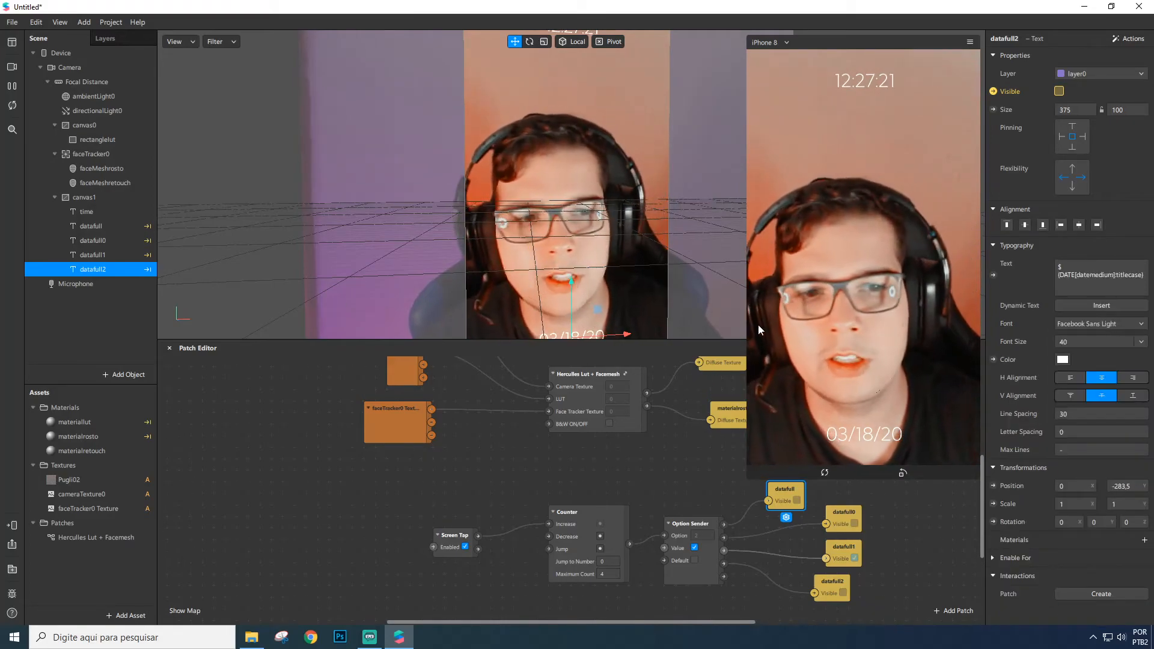
Tap repeatedly on the simulated phone screen to check that it cycles through the four date formats
click(860, 274)
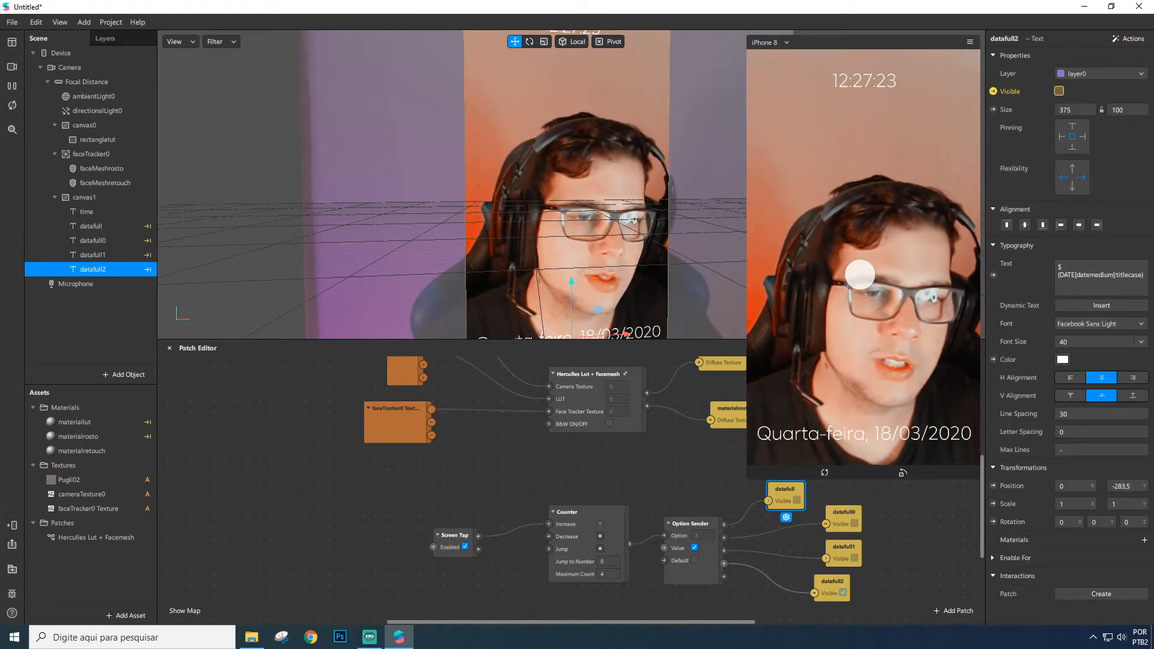
click(860, 274)
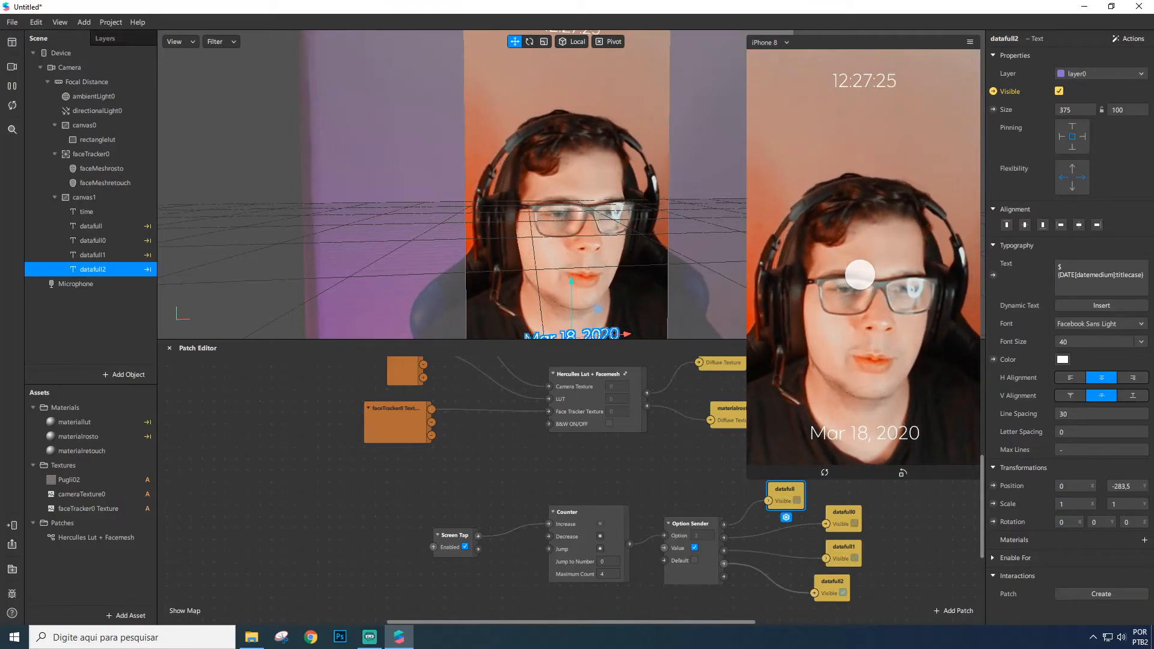
click(853, 260)
click(851, 260)
click(861, 264)
click(860, 267)
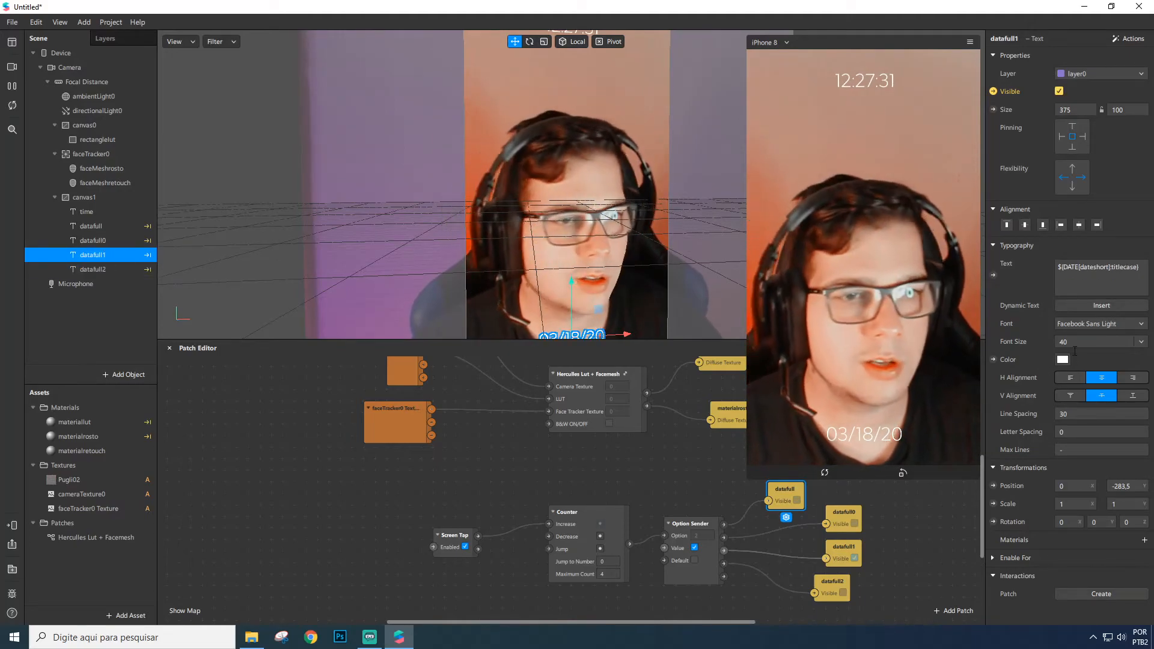
Set the text color of datafull1 to green #55ff00
click(1063, 360)
click(535, 262)
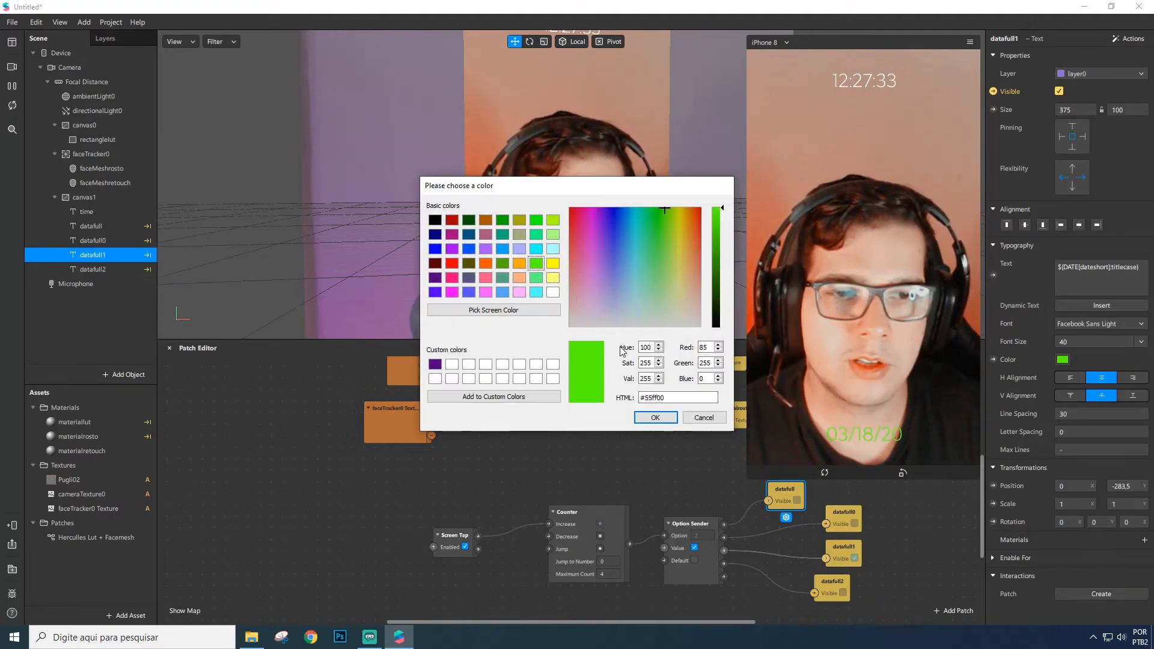
click(656, 417)
Set the text color of datafull0 to orange #ffaa00
click(93, 241)
click(1063, 359)
click(519, 263)
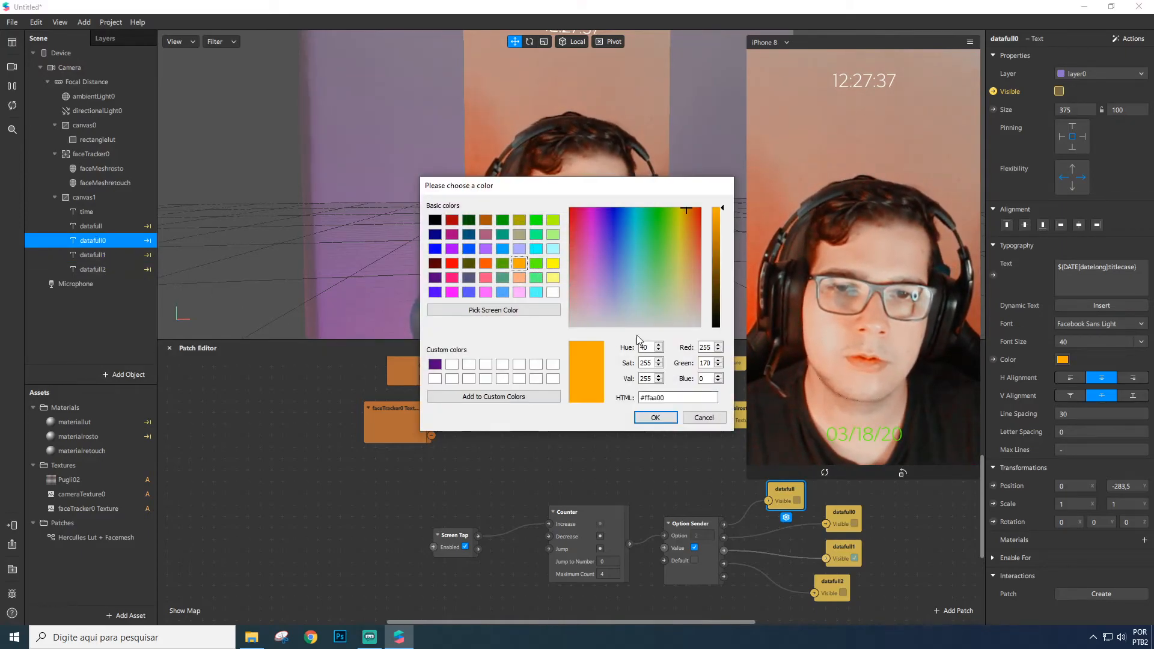
click(656, 417)
Select datafull and tap through the date texts in the simulator to check their colors
click(91, 226)
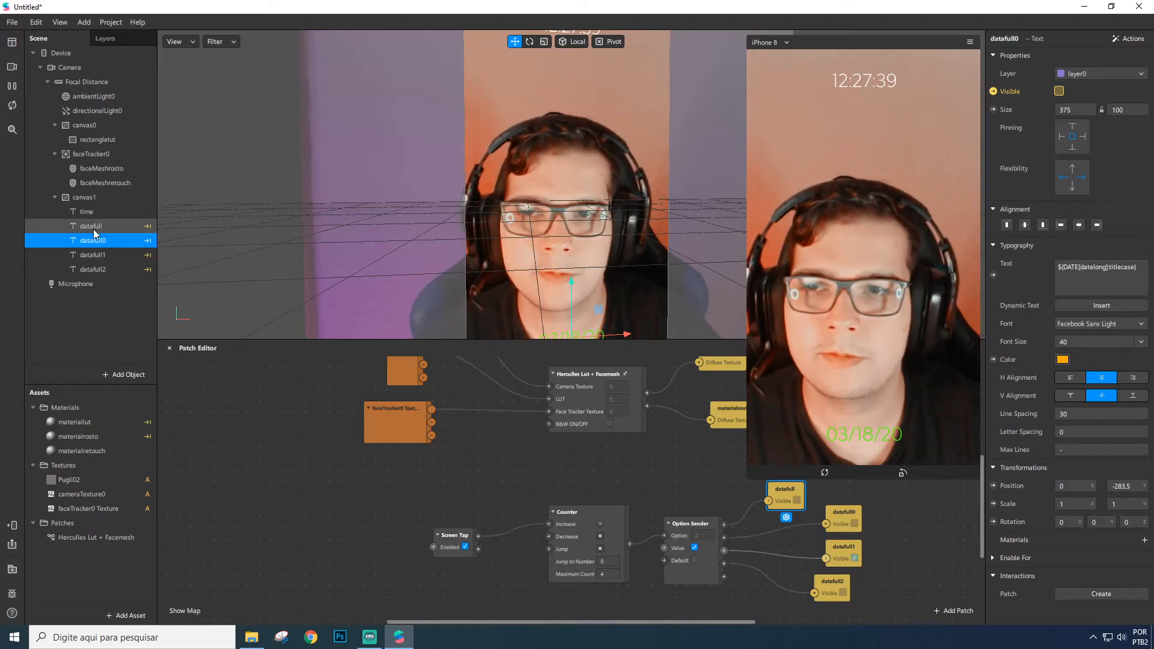
click(933, 247)
click(926, 246)
click(919, 245)
click(921, 245)
click(919, 245)
click(919, 245)
click(918, 245)
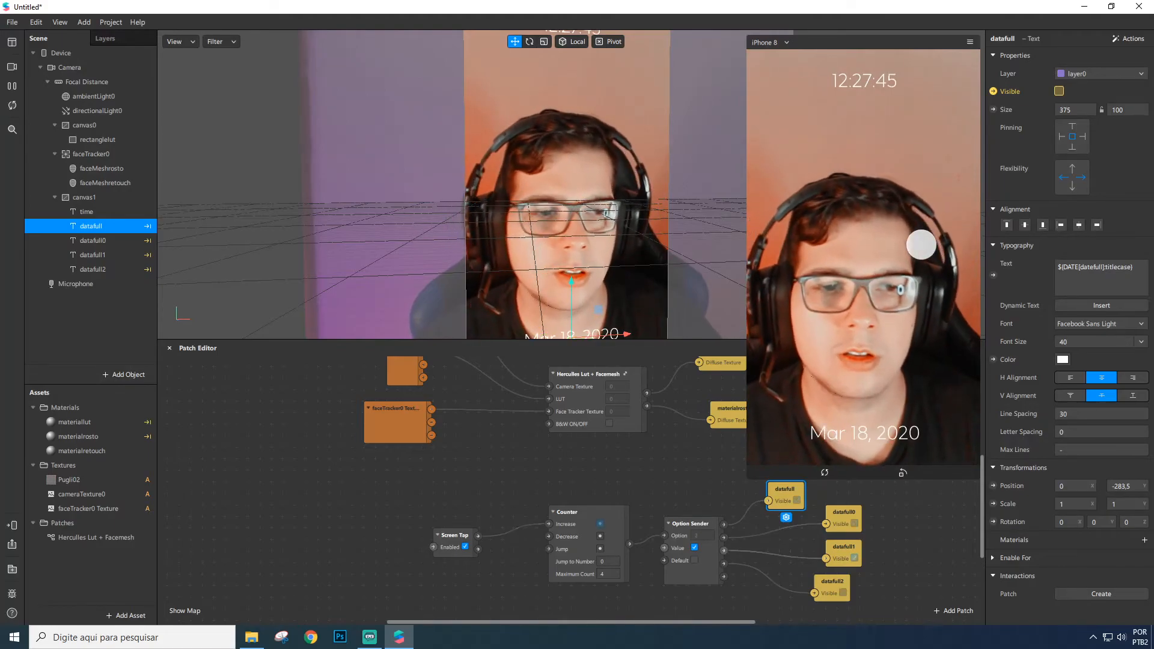
Set the text color of datafull2 to dark blue from the basic colors
click(93, 269)
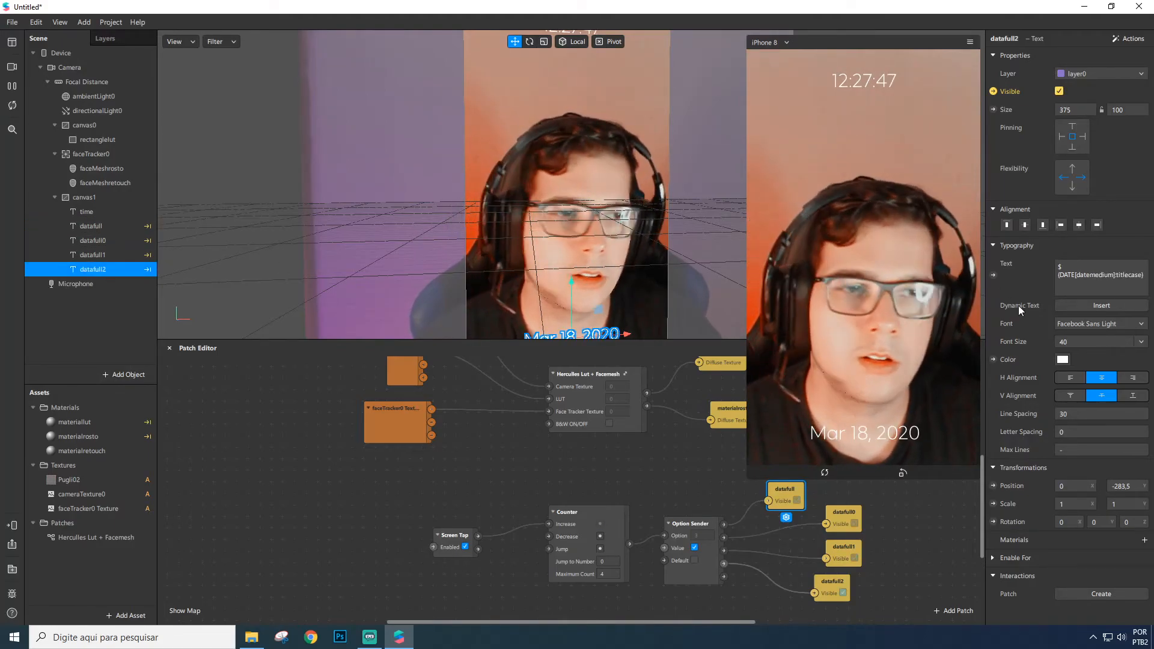
click(1063, 360)
click(552, 265)
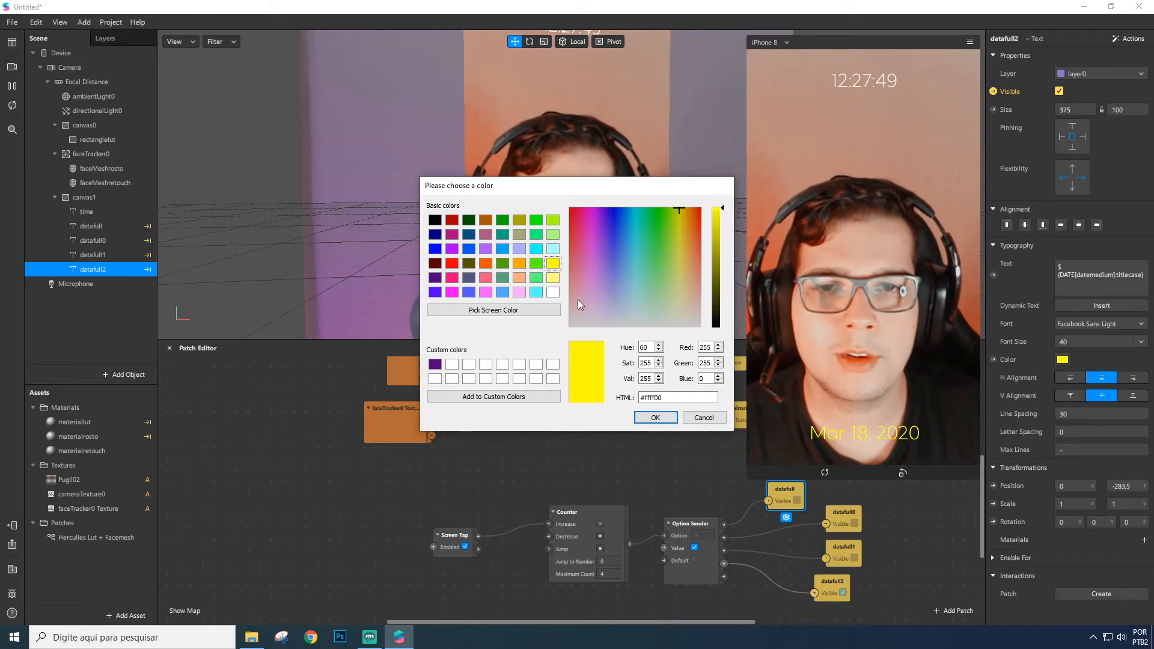
click(435, 234)
click(656, 417)
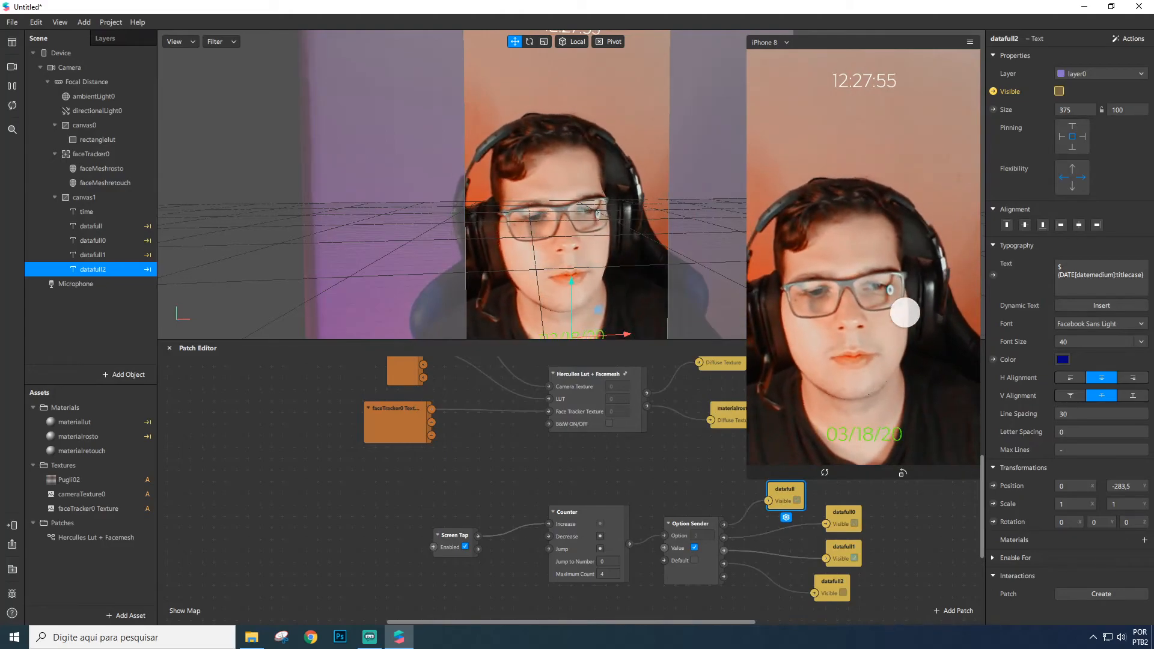
Shift the Screen Tap, Counter and Option Sender patches slightly left in the patch graph
scroll(550, 457, down, 3)
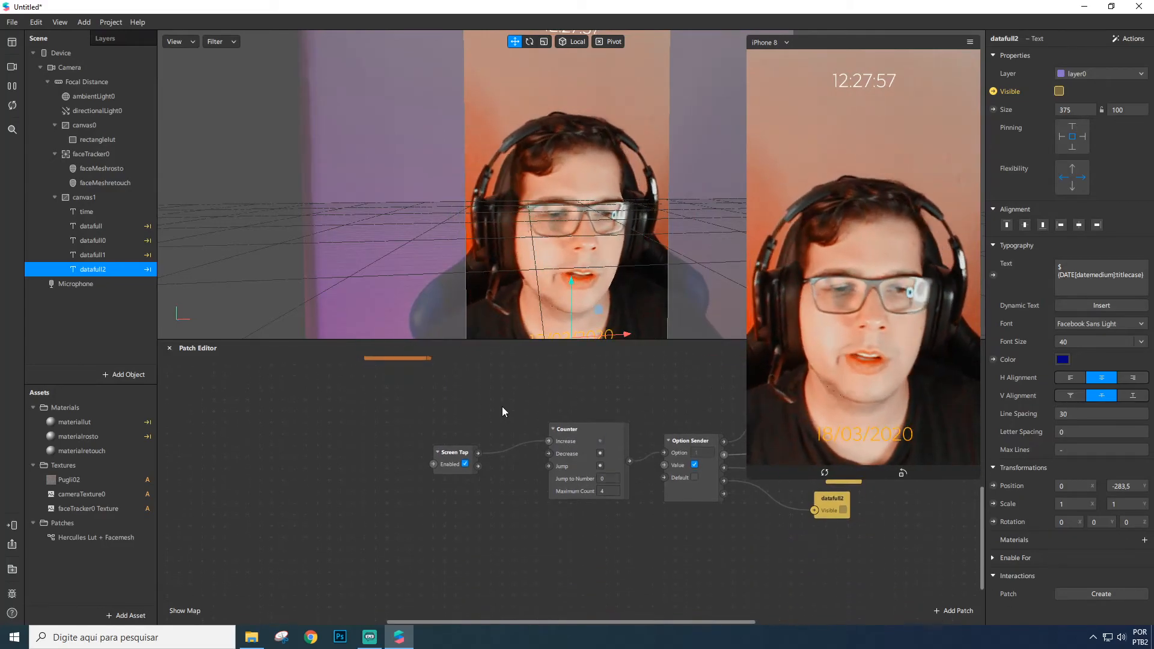
drag(554, 475, 532, 486)
drag(453, 452, 442, 440)
drag(658, 452, 634, 452)
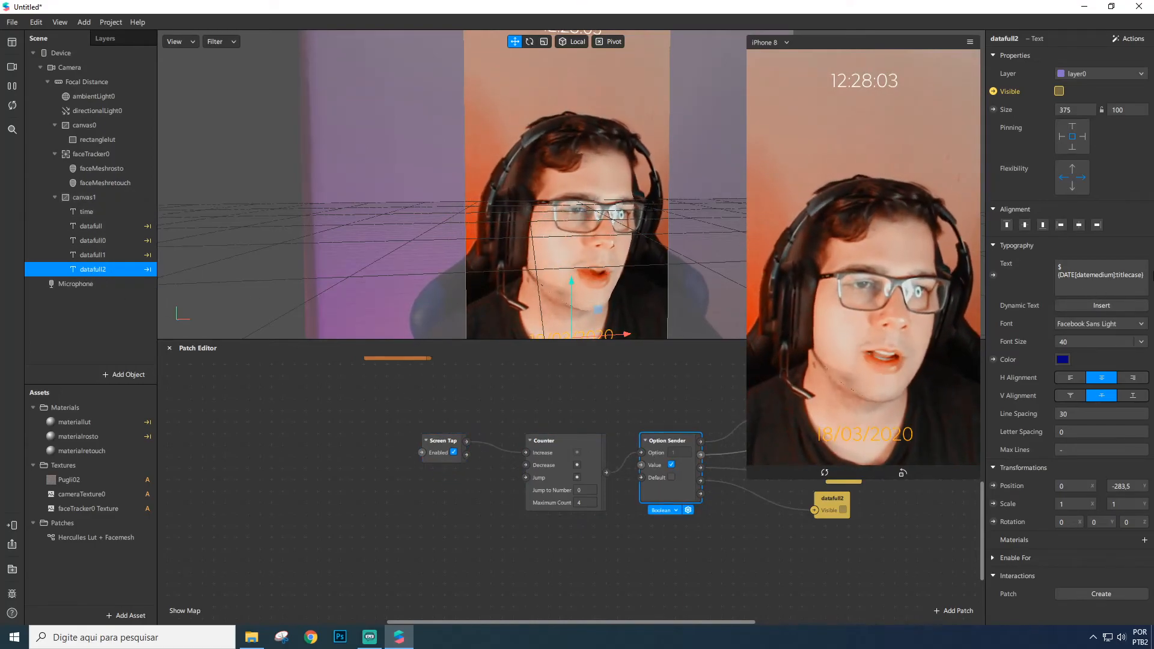
Duplicate the time text inside canvas1 and rename the copy frase
right_click(110, 199)
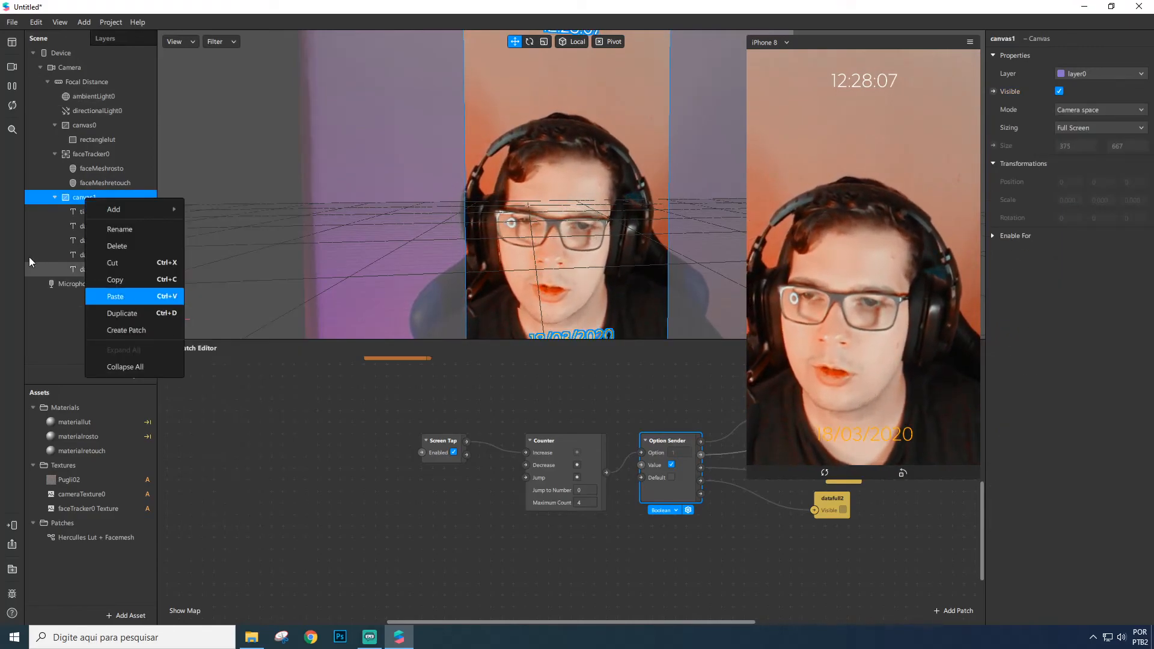
click(50, 225)
click(93, 212)
key(ctrl+d)
click(96, 285)
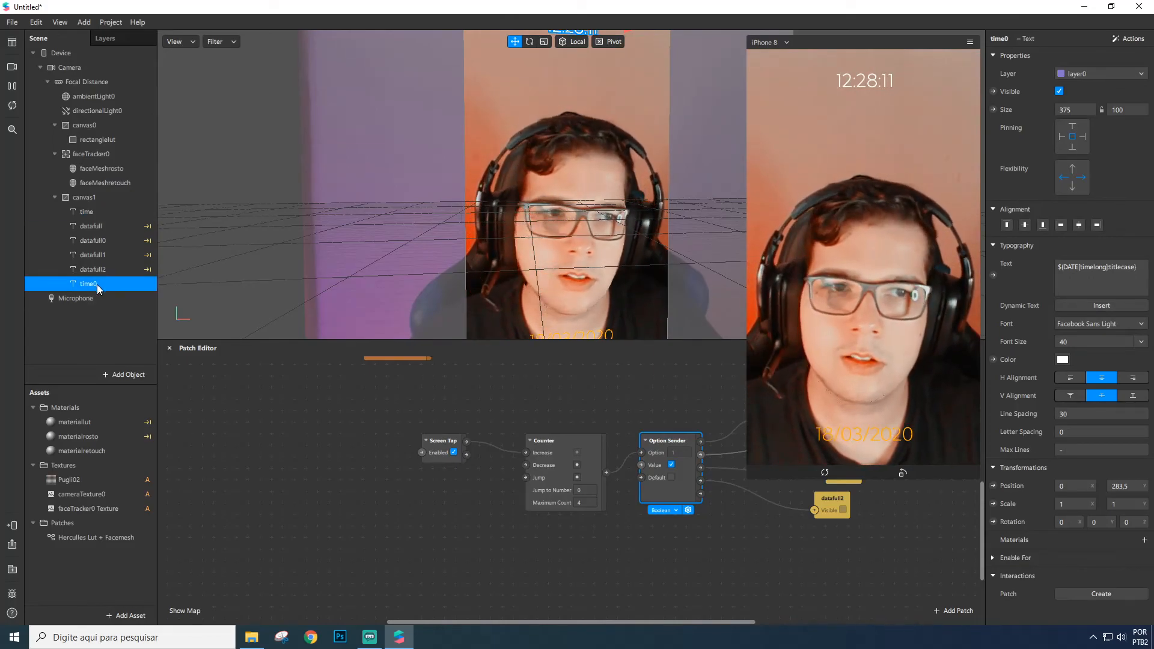
double_click(96, 284)
text(frase)
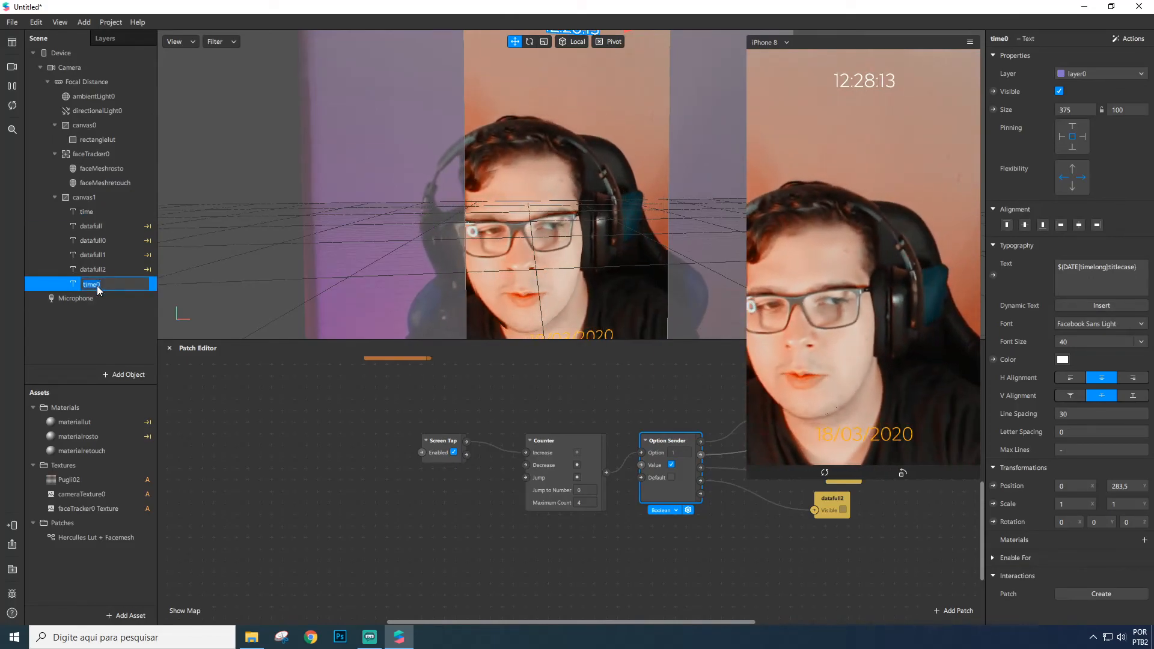
key(Return)
Replace the dynamic time content of the frase text with the static word Legenda
click(1071, 275)
key(BackSpace)
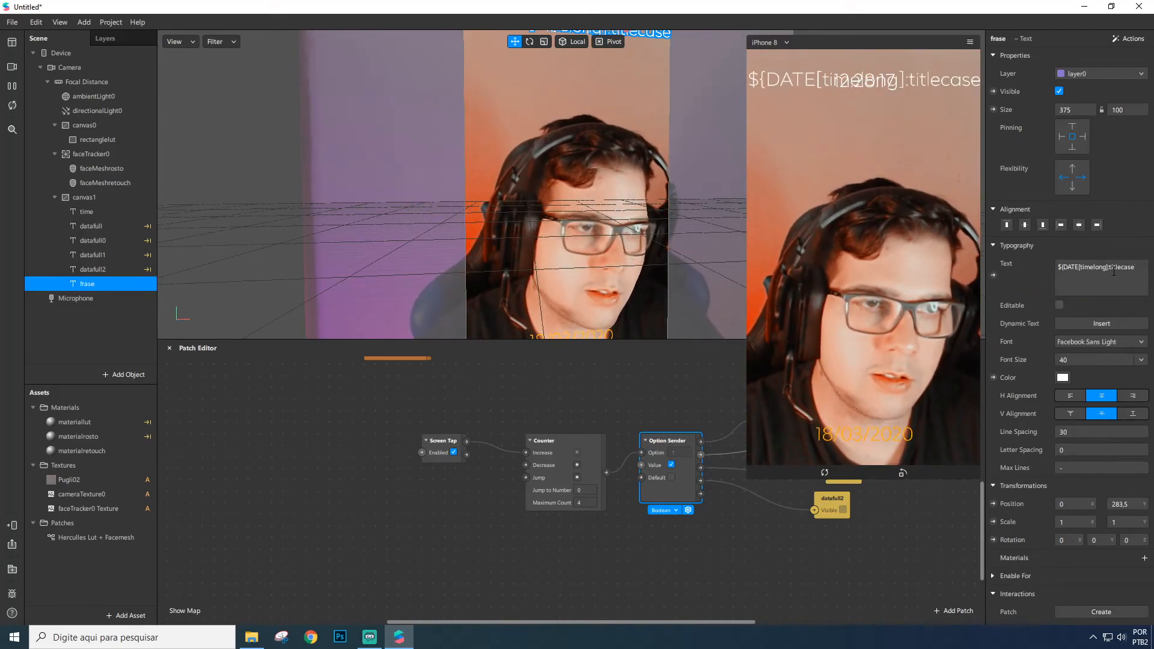
drag(1110, 266, 1141, 266)
key(BackSpace)
key(ctrl+a)
key(BackSpace)
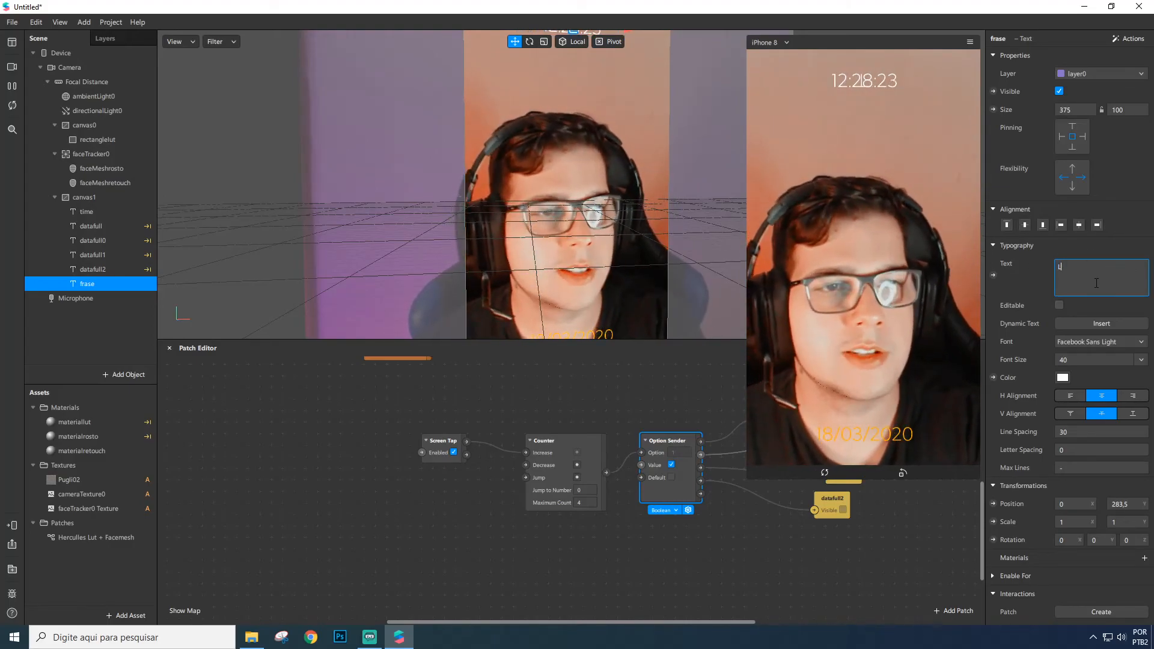
text(Legenda)
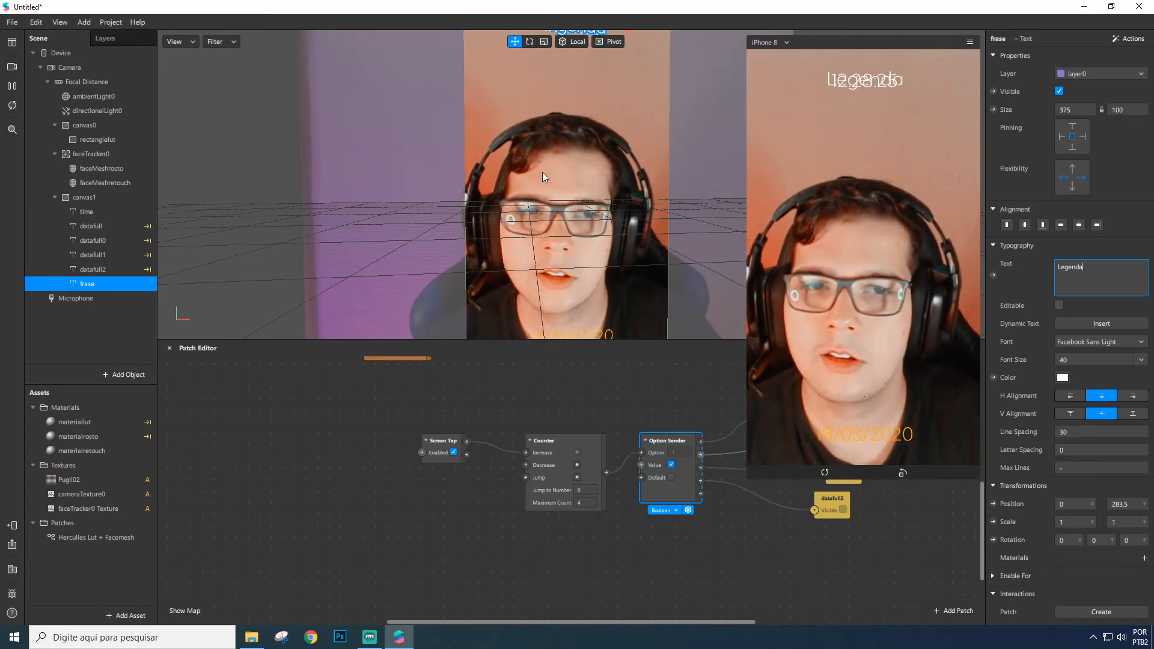
Align the frase text to the vertical center of the canvas
scroll(679, 157, down, 5)
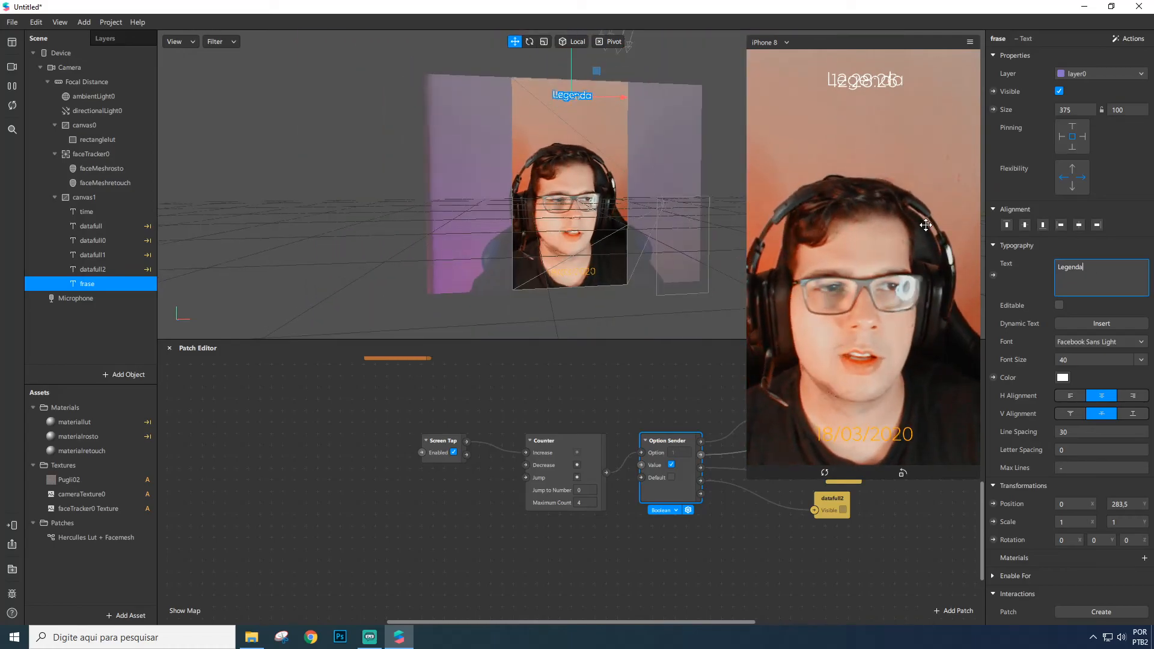
click(1025, 226)
scroll(549, 221, up, 3)
scroll(549, 221, up, 2)
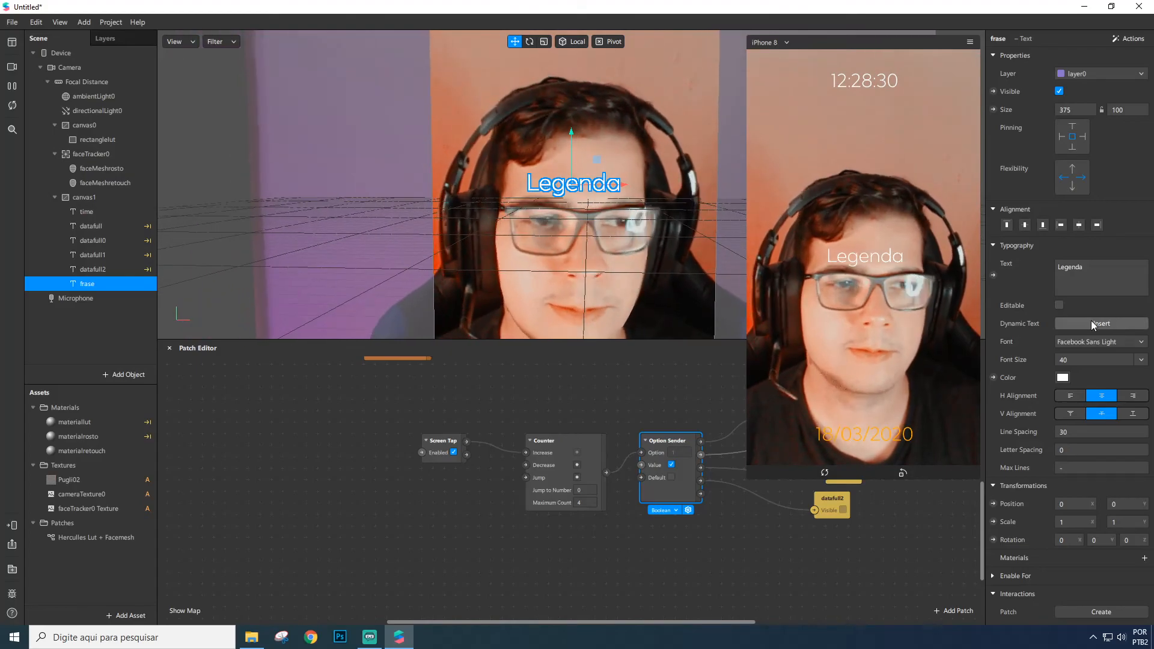
Try font size 60 on the frase text, settle on 70, and check the font choices while keeping Facebook Sans Light
click(1076, 359)
text(60)
key(Return)
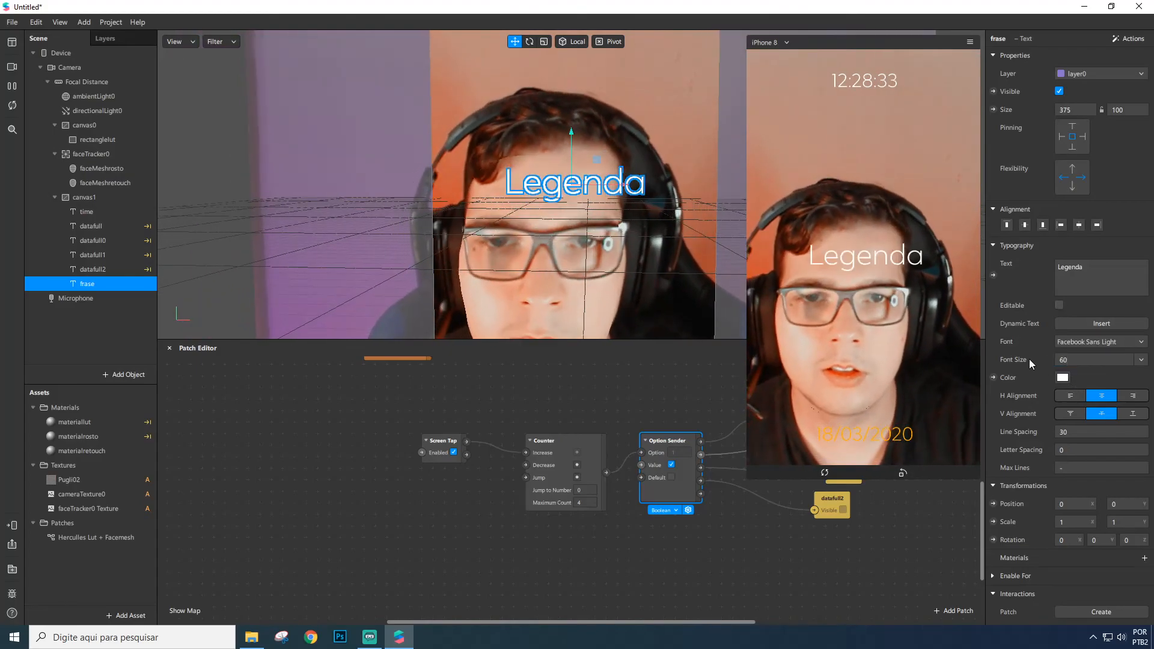
click(1075, 359)
text(70)
key(Return)
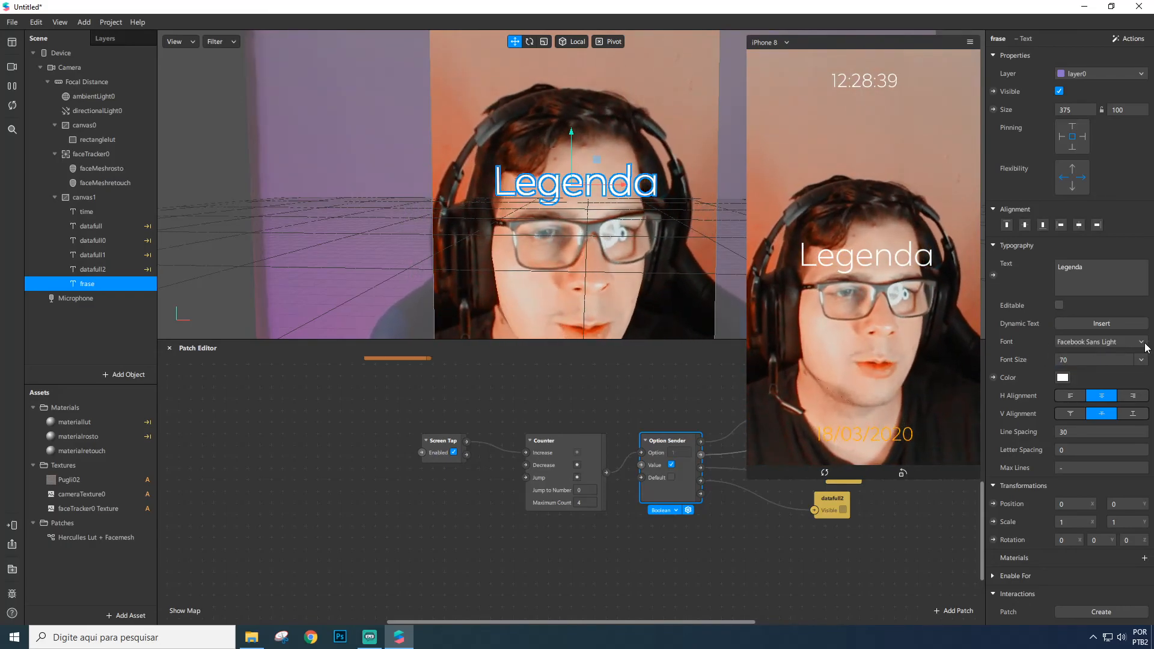
click(1100, 341)
click(1076, 436)
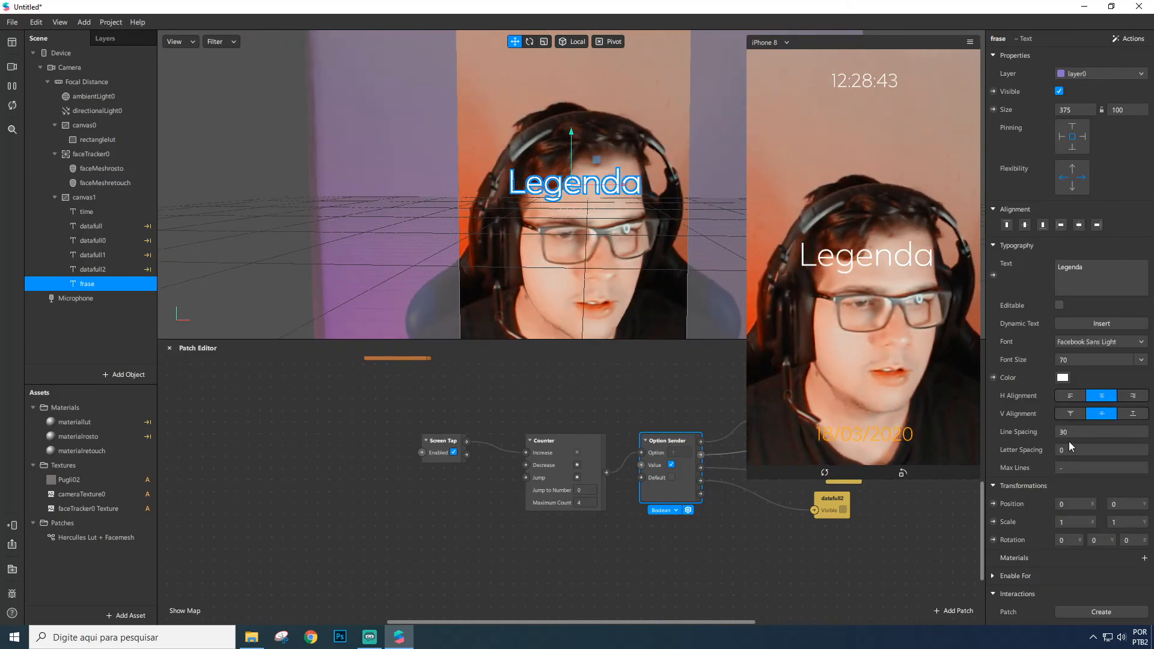
Shrink the phone simulator preview slightly and inspect the centered Legenda text in the scene view
drag(747, 477, 776, 460)
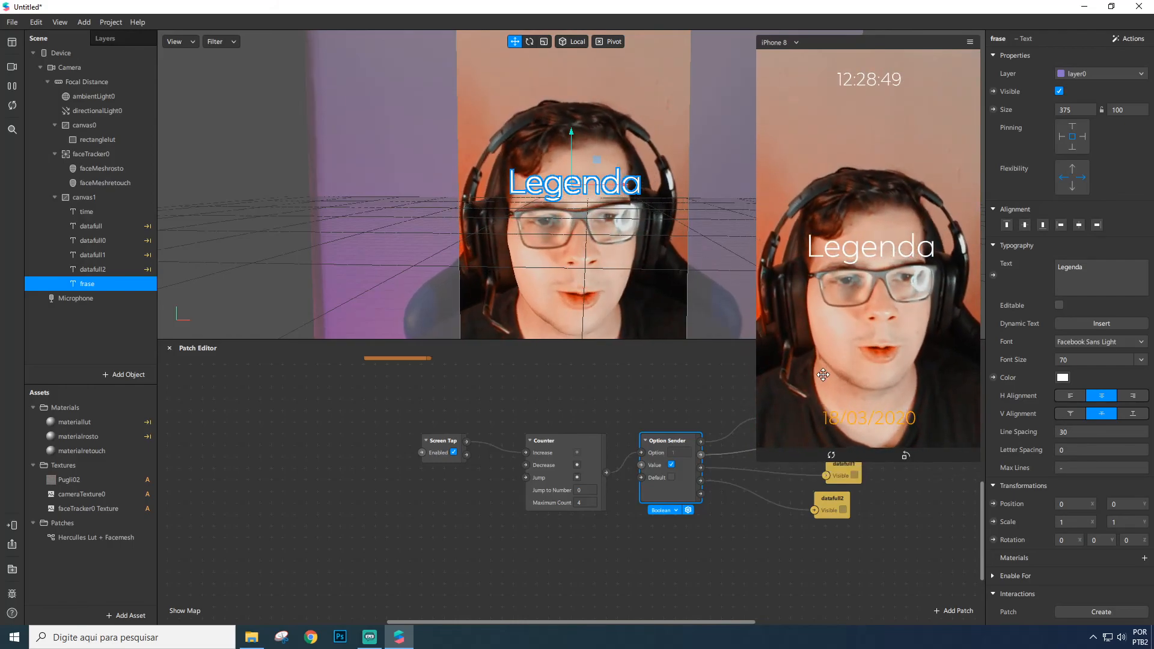
scroll(542, 226, down, 3)
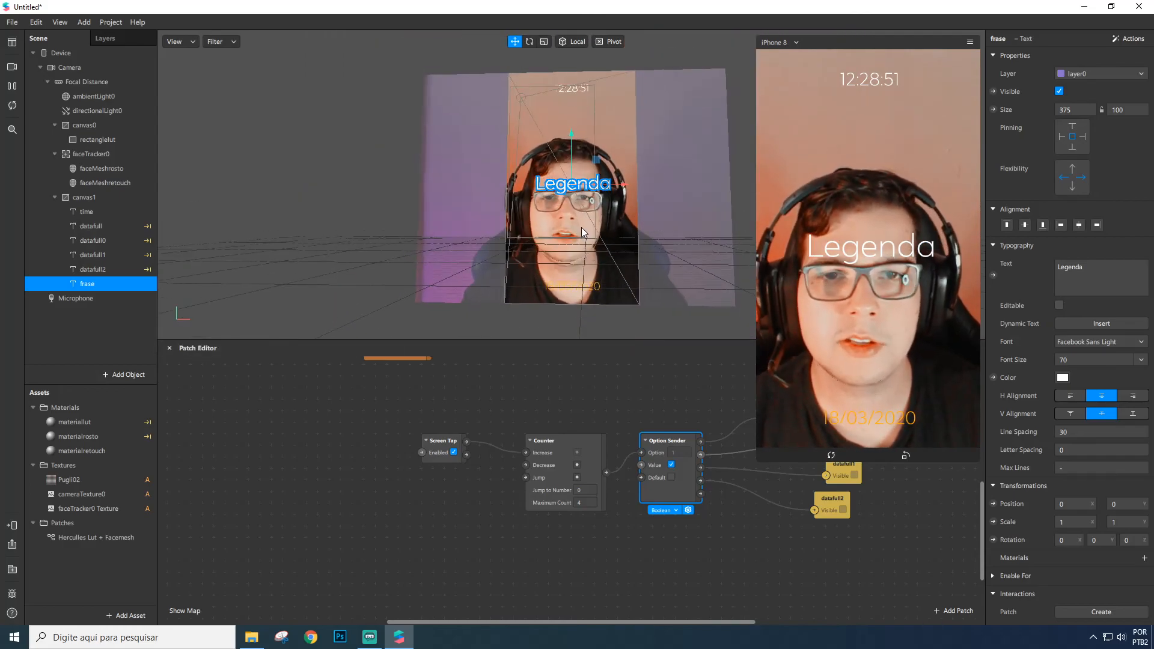
scroll(580, 259, up, 4)
scroll(601, 265, down, 2)
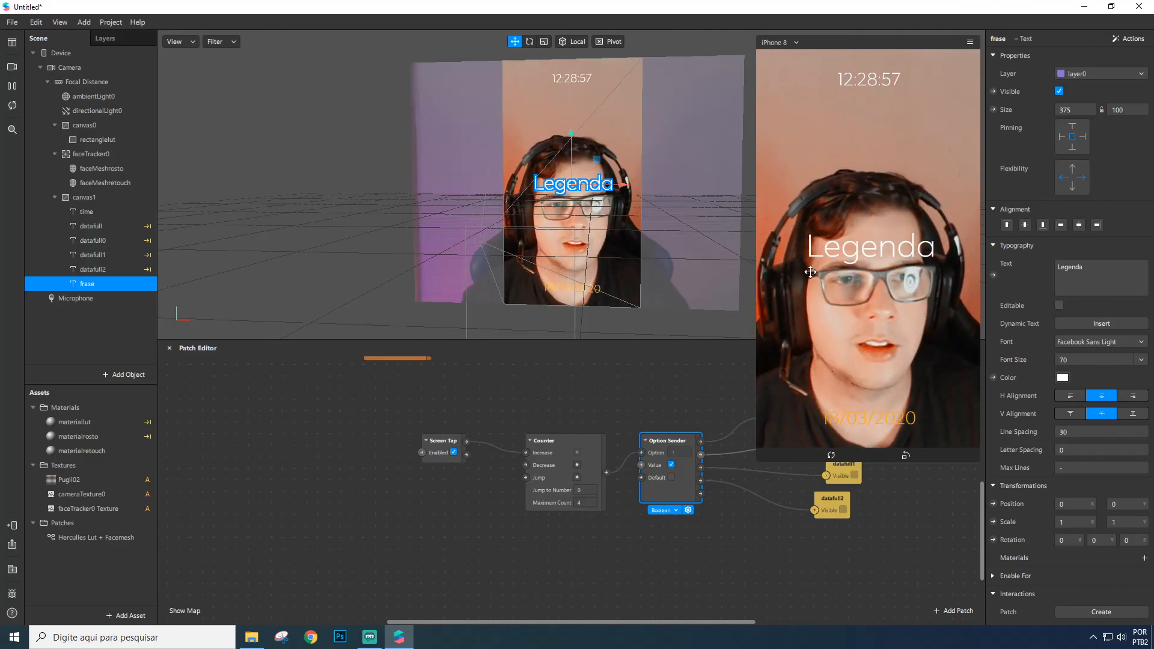
drag(631, 252, 636, 225)
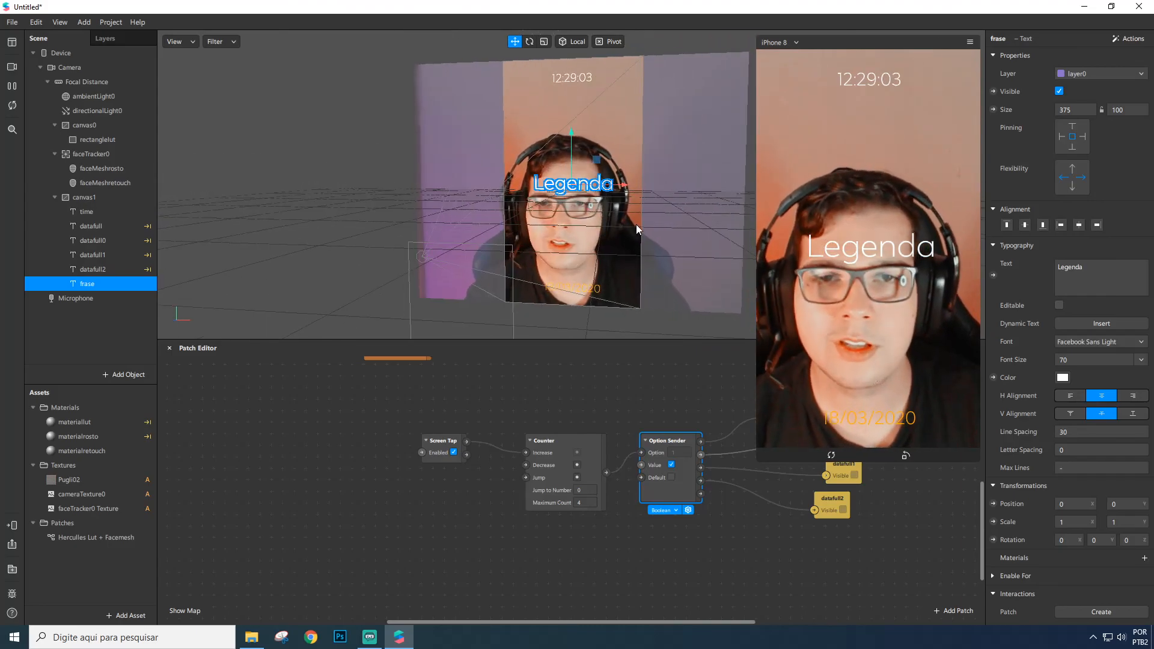